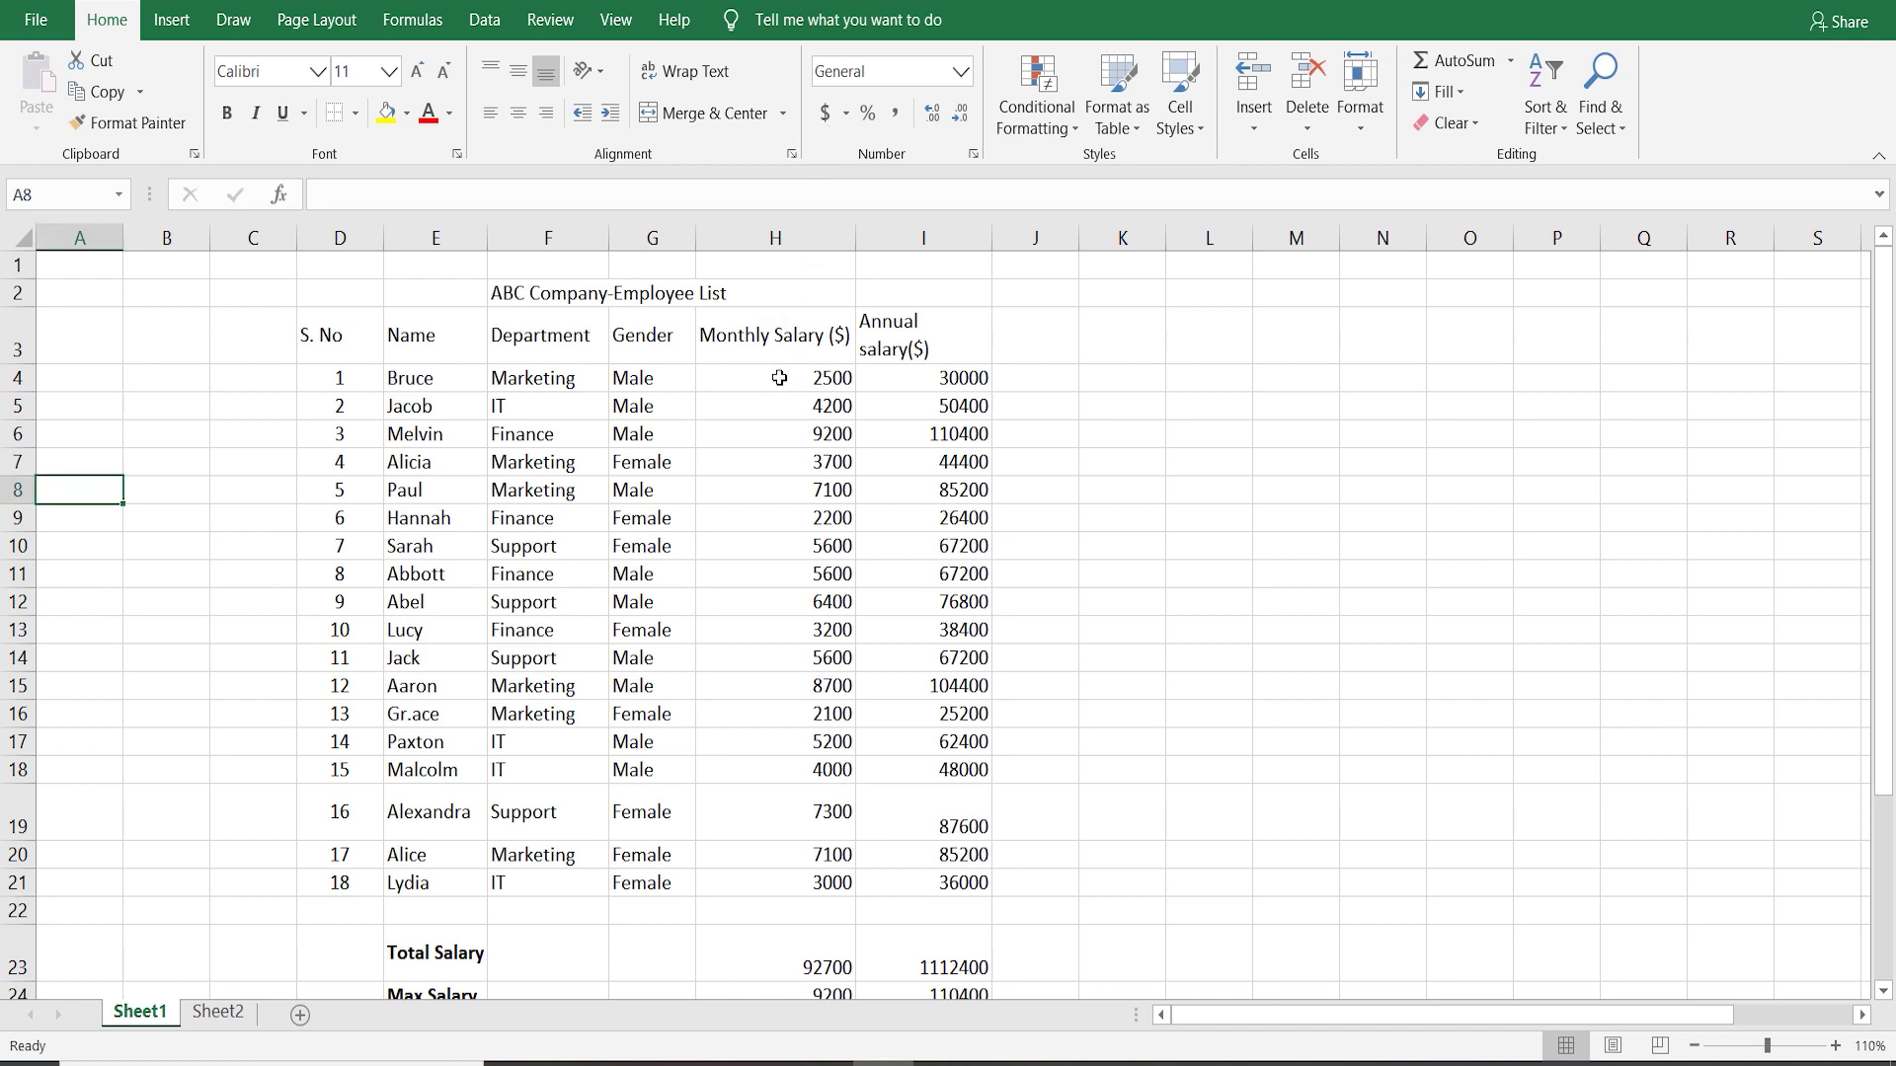
# - Give H4's salary the dollar Accounting format ($ 2,500.00), then select H5
pyautogui.click(789, 378)
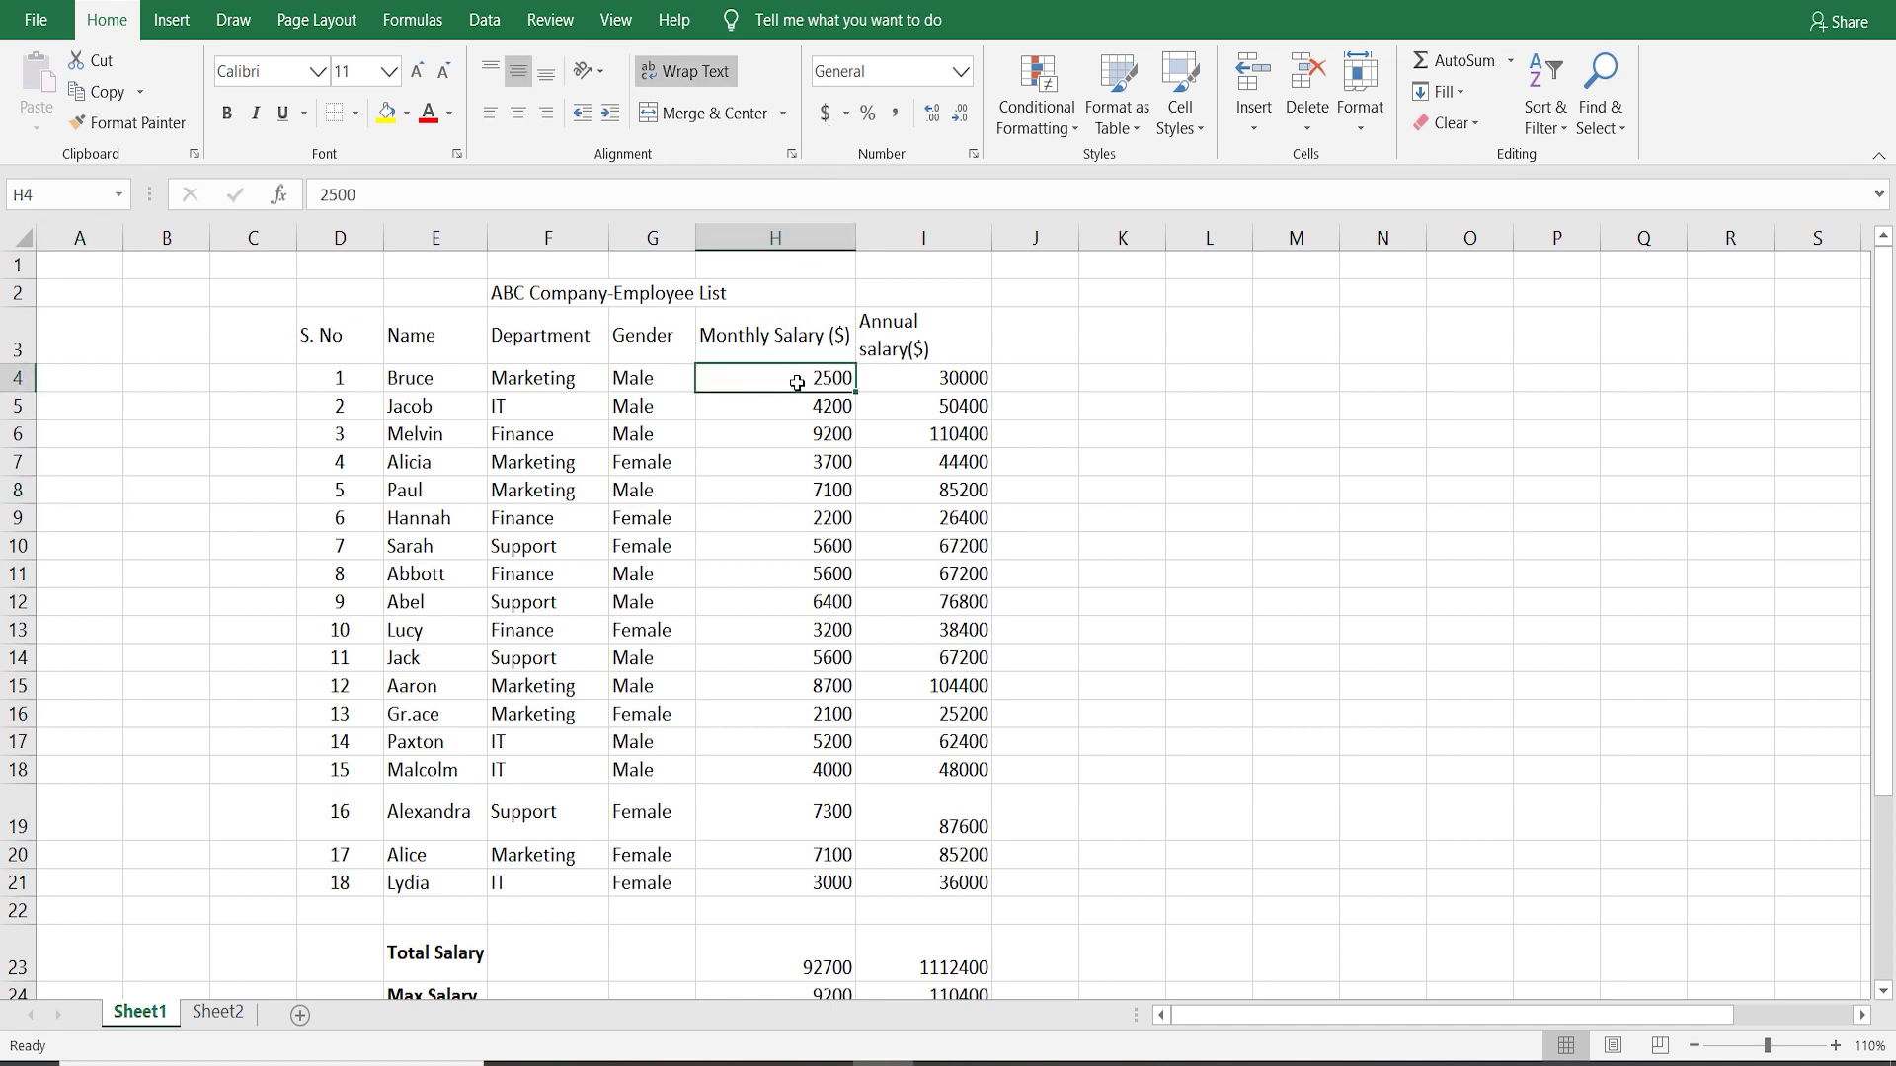
pyautogui.click(825, 113)
pyautogui.doubleClick(783, 406)
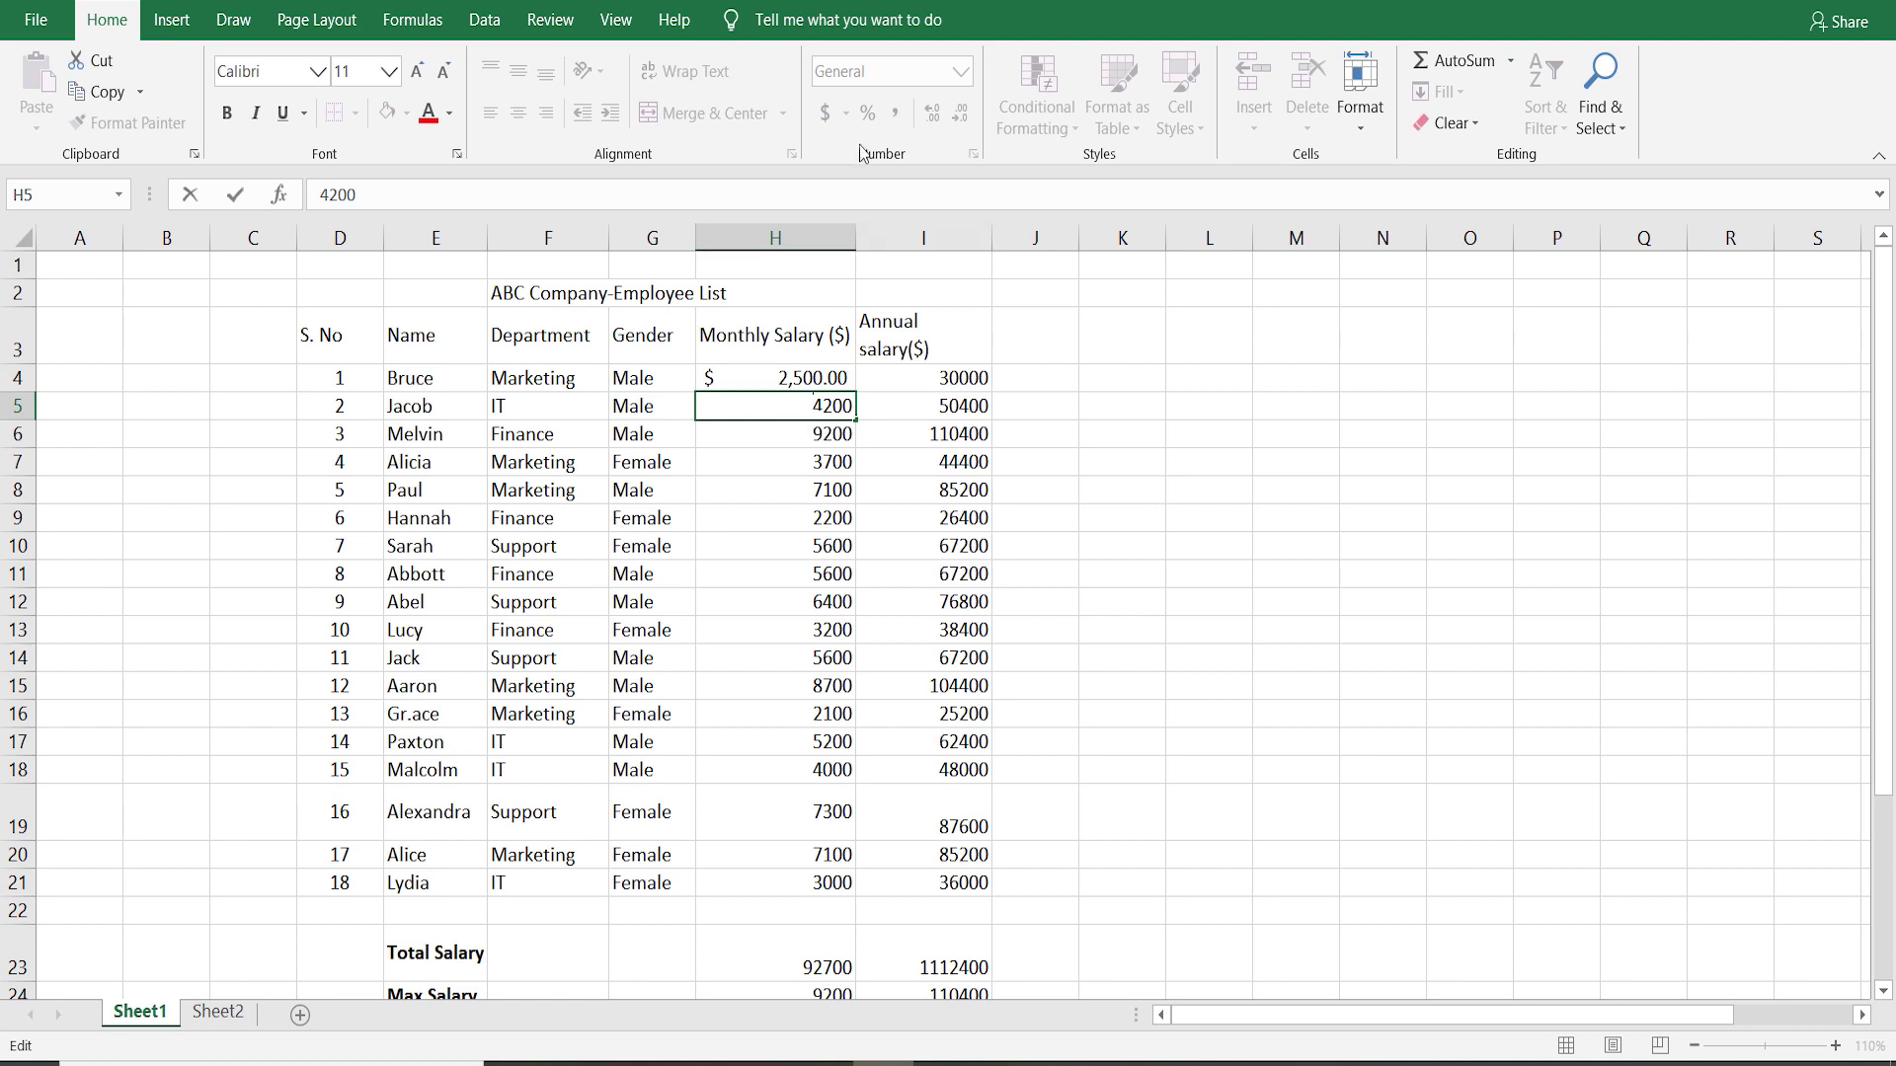
pyautogui.click(1278, 400)
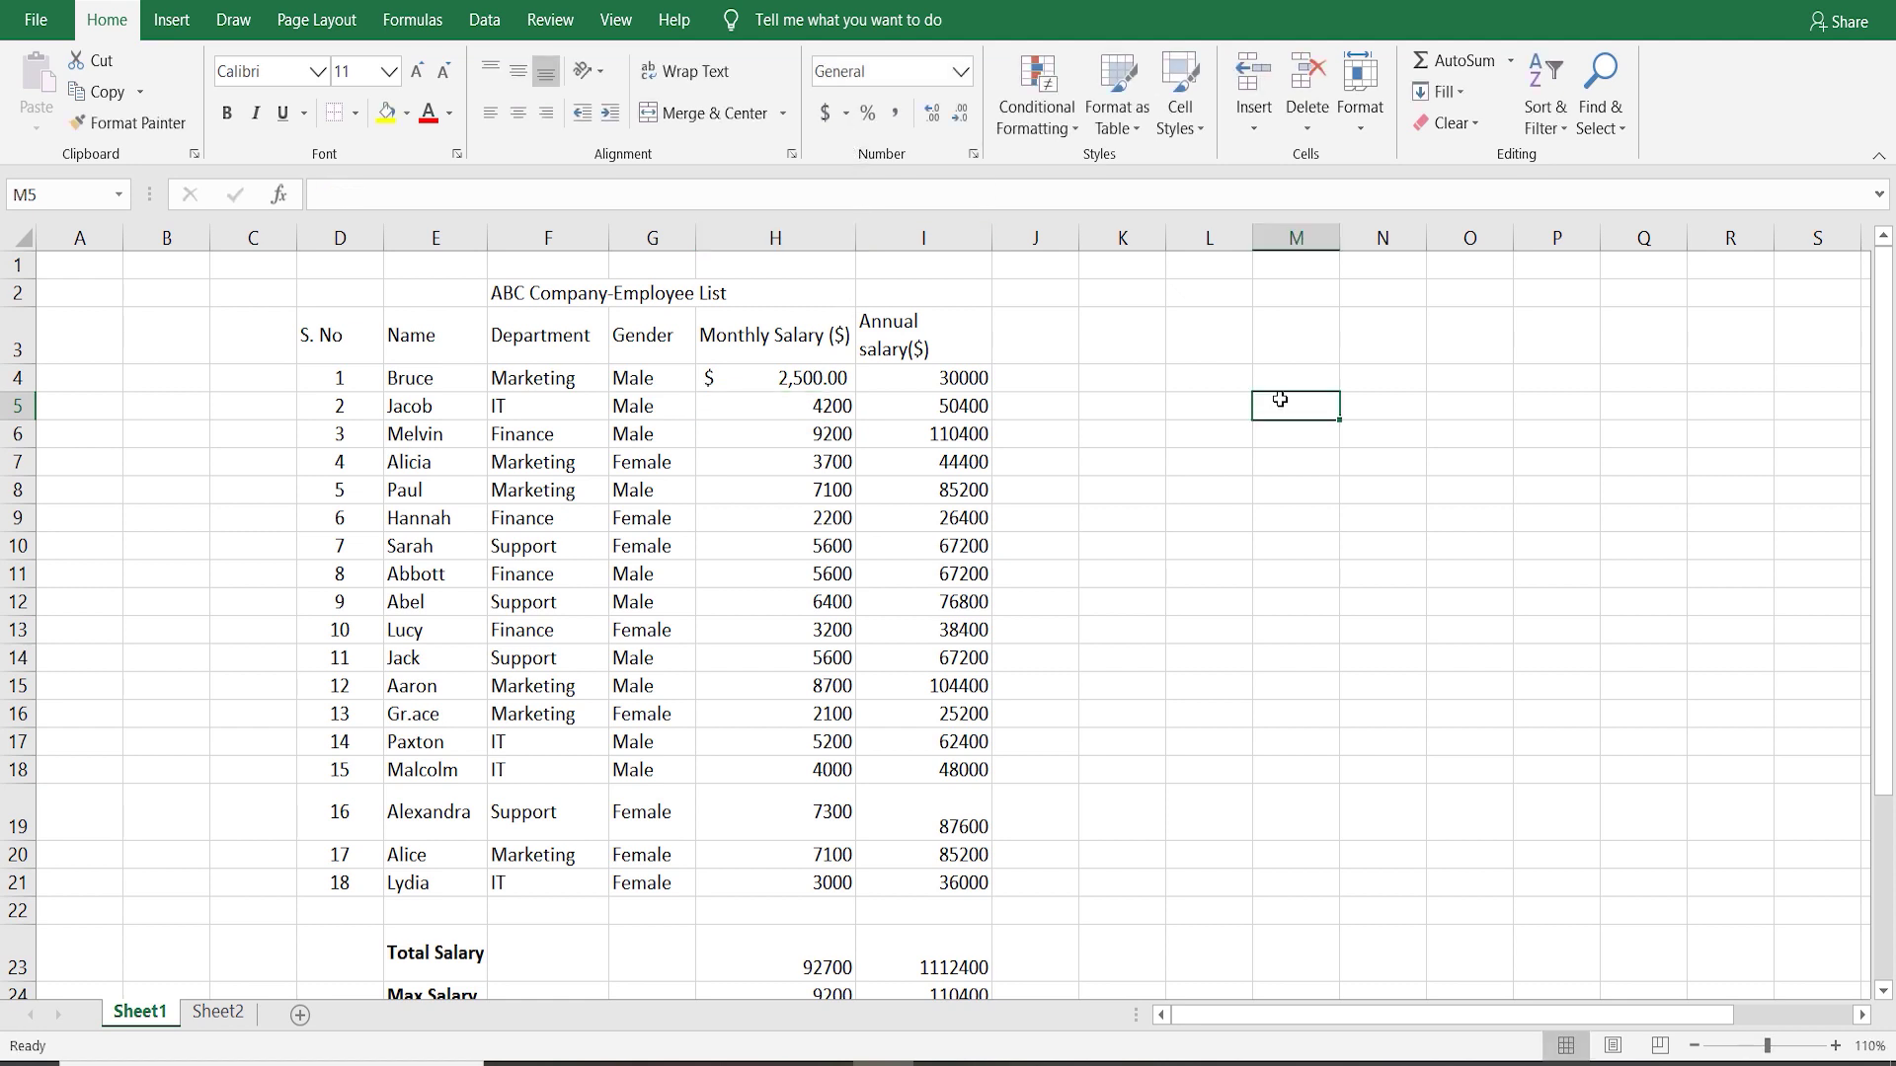
pyautogui.click(810, 406)
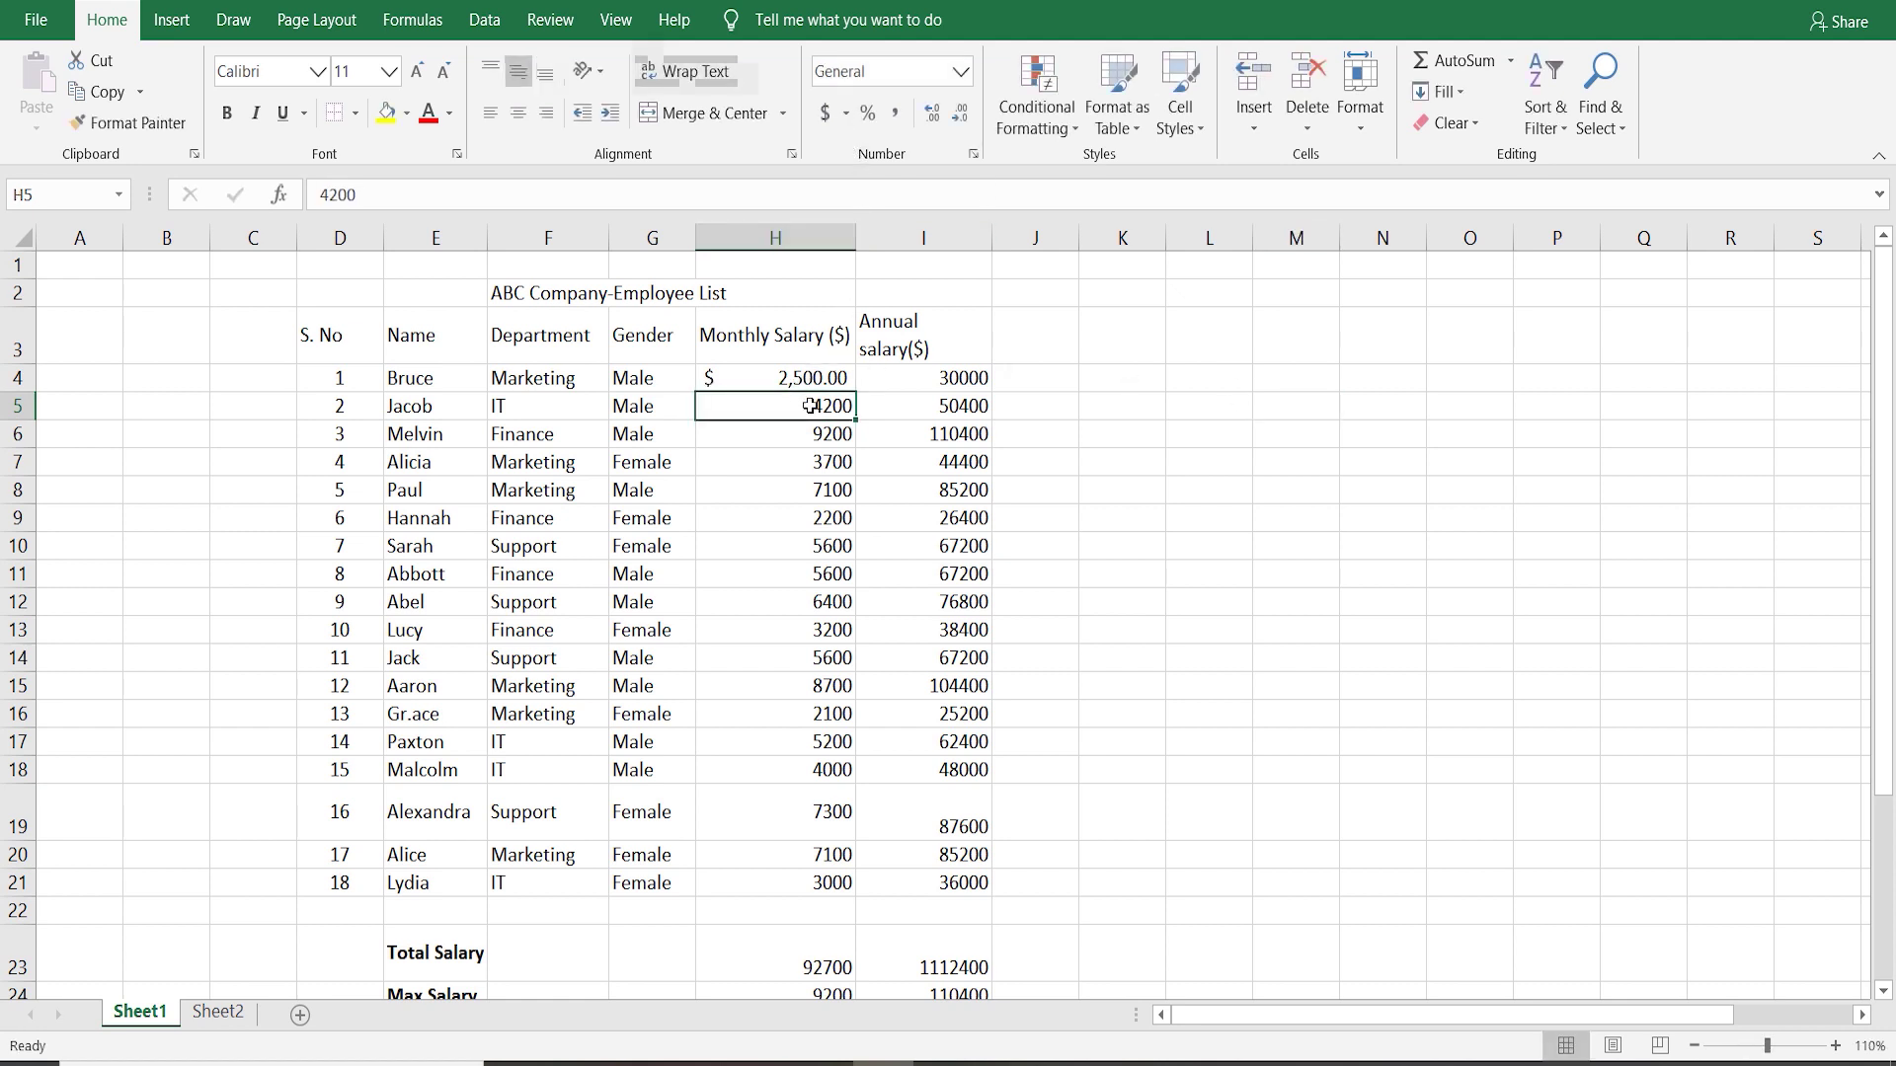
pyautogui.click(845, 116)
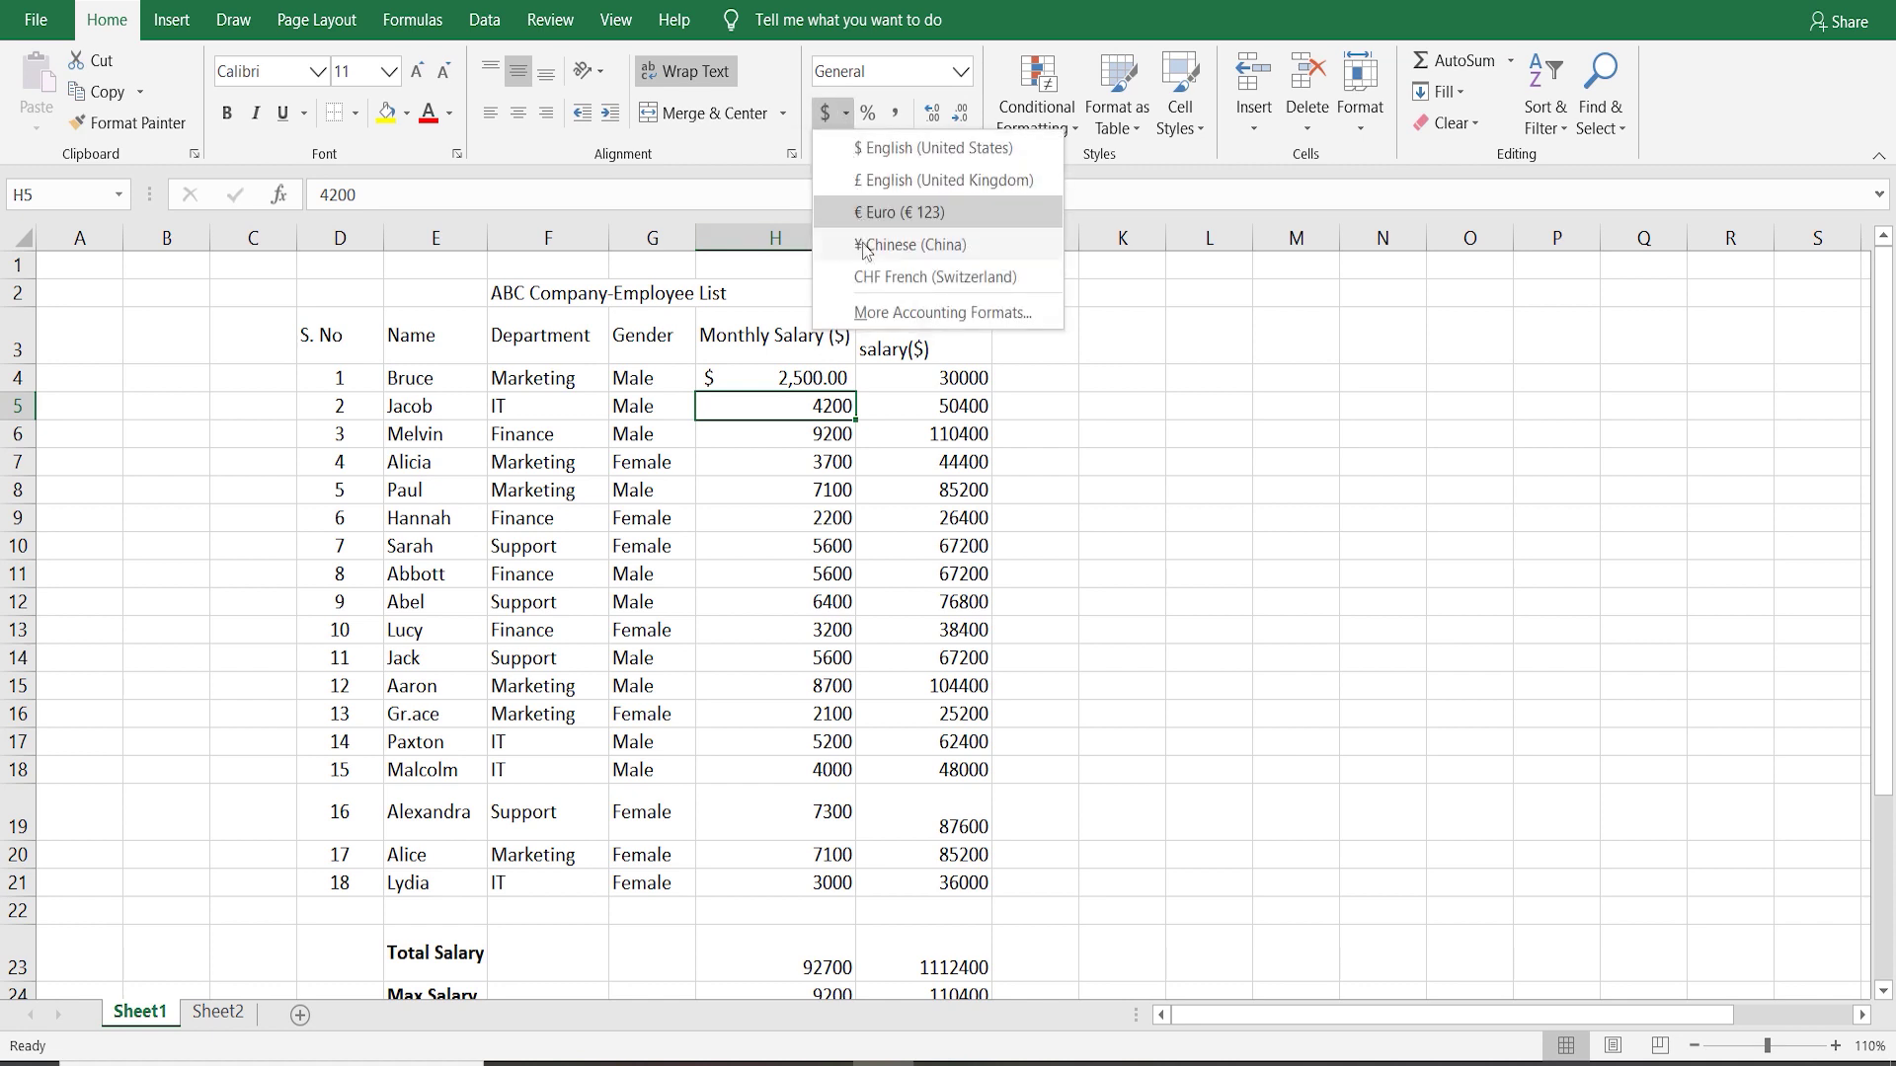
pyautogui.click(1229, 441)
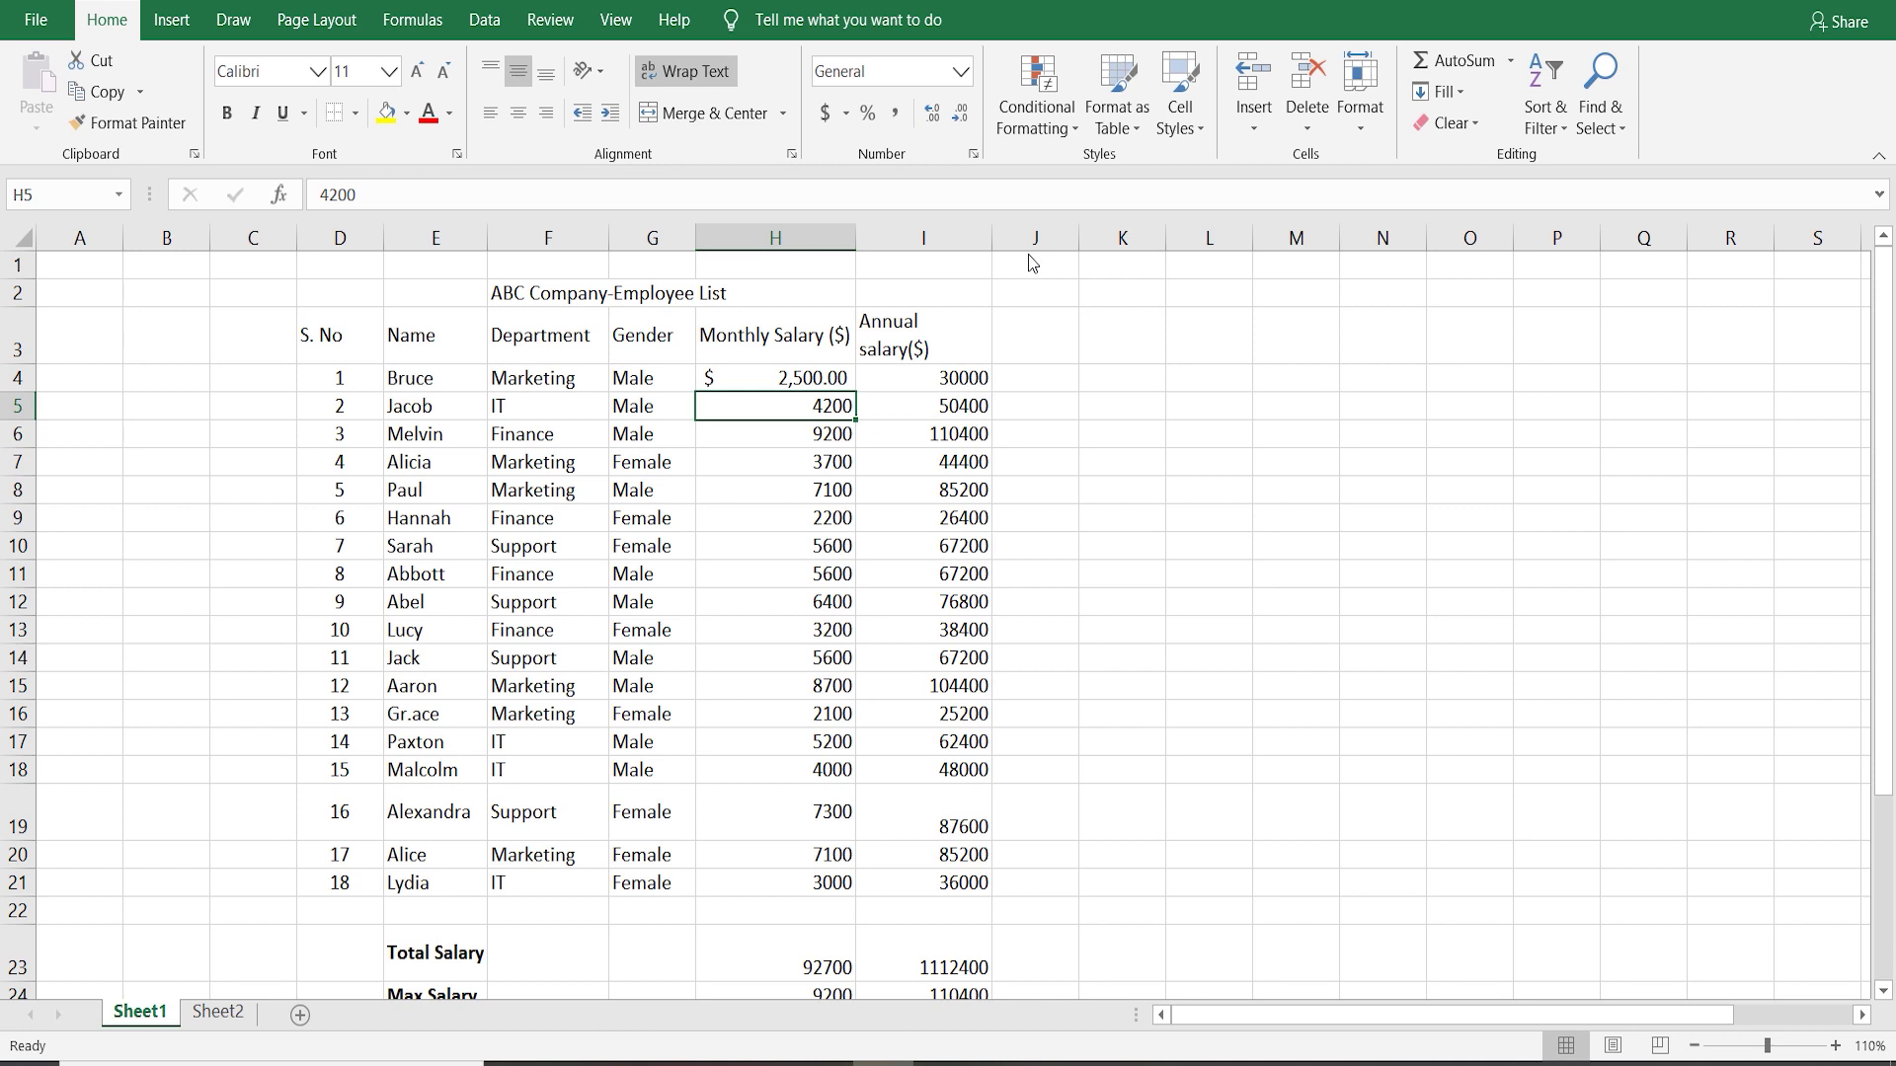
# - Format H5 as Currency with the $ symbol so it shows $4,200.00
pyautogui.click(973, 154)
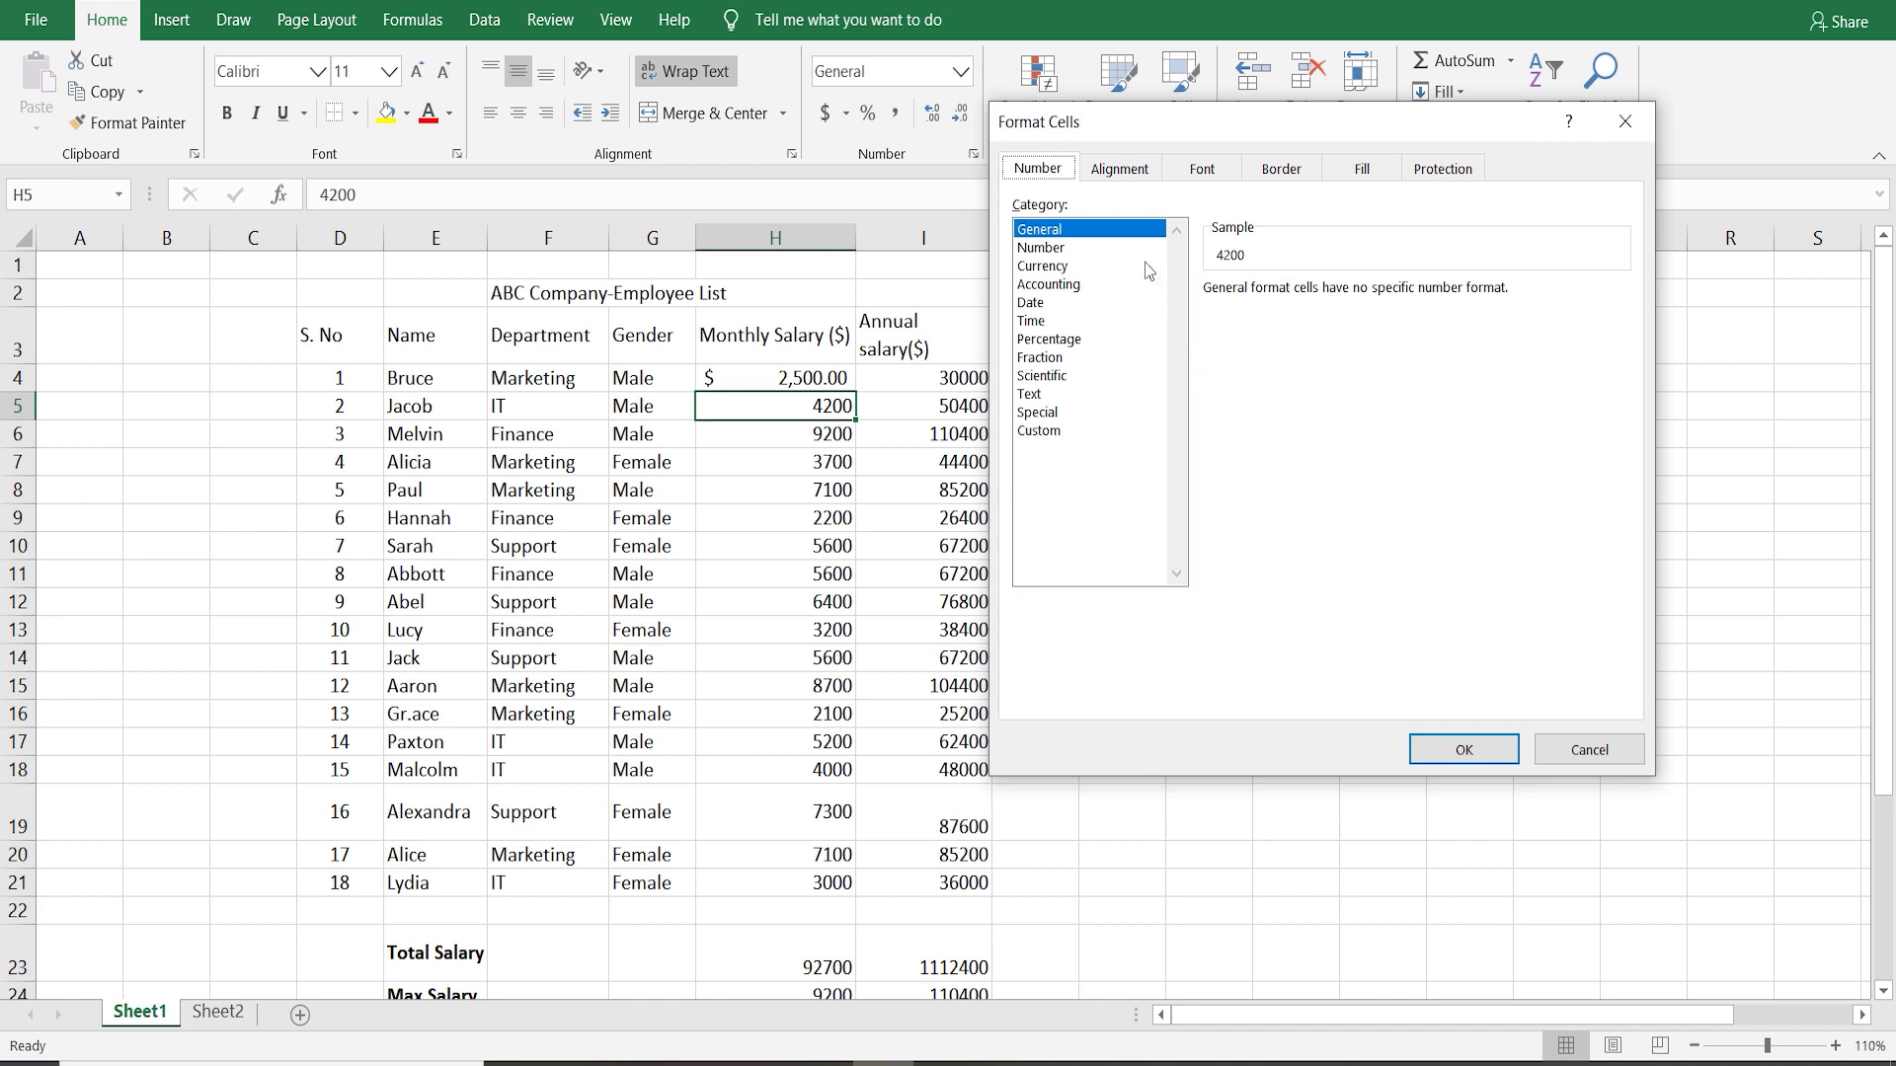
pyautogui.click(1059, 270)
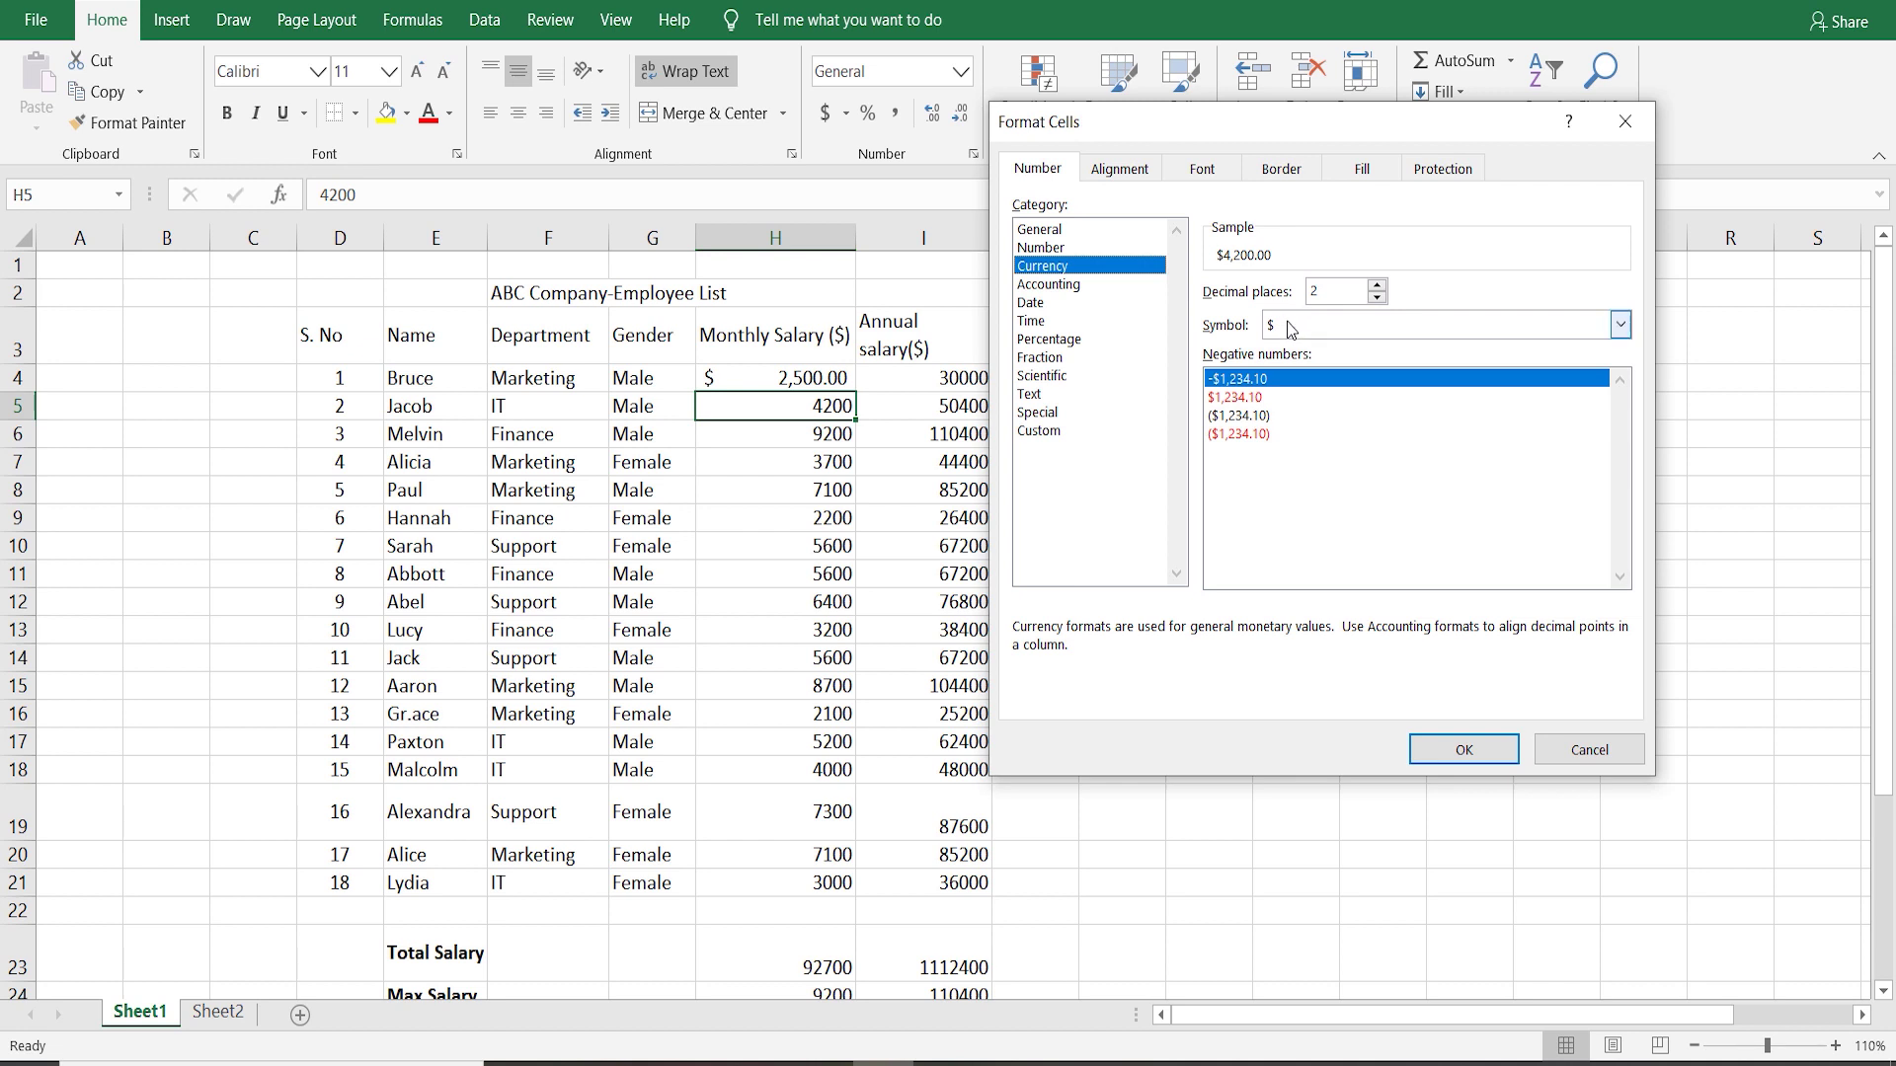
pyautogui.click(1620, 327)
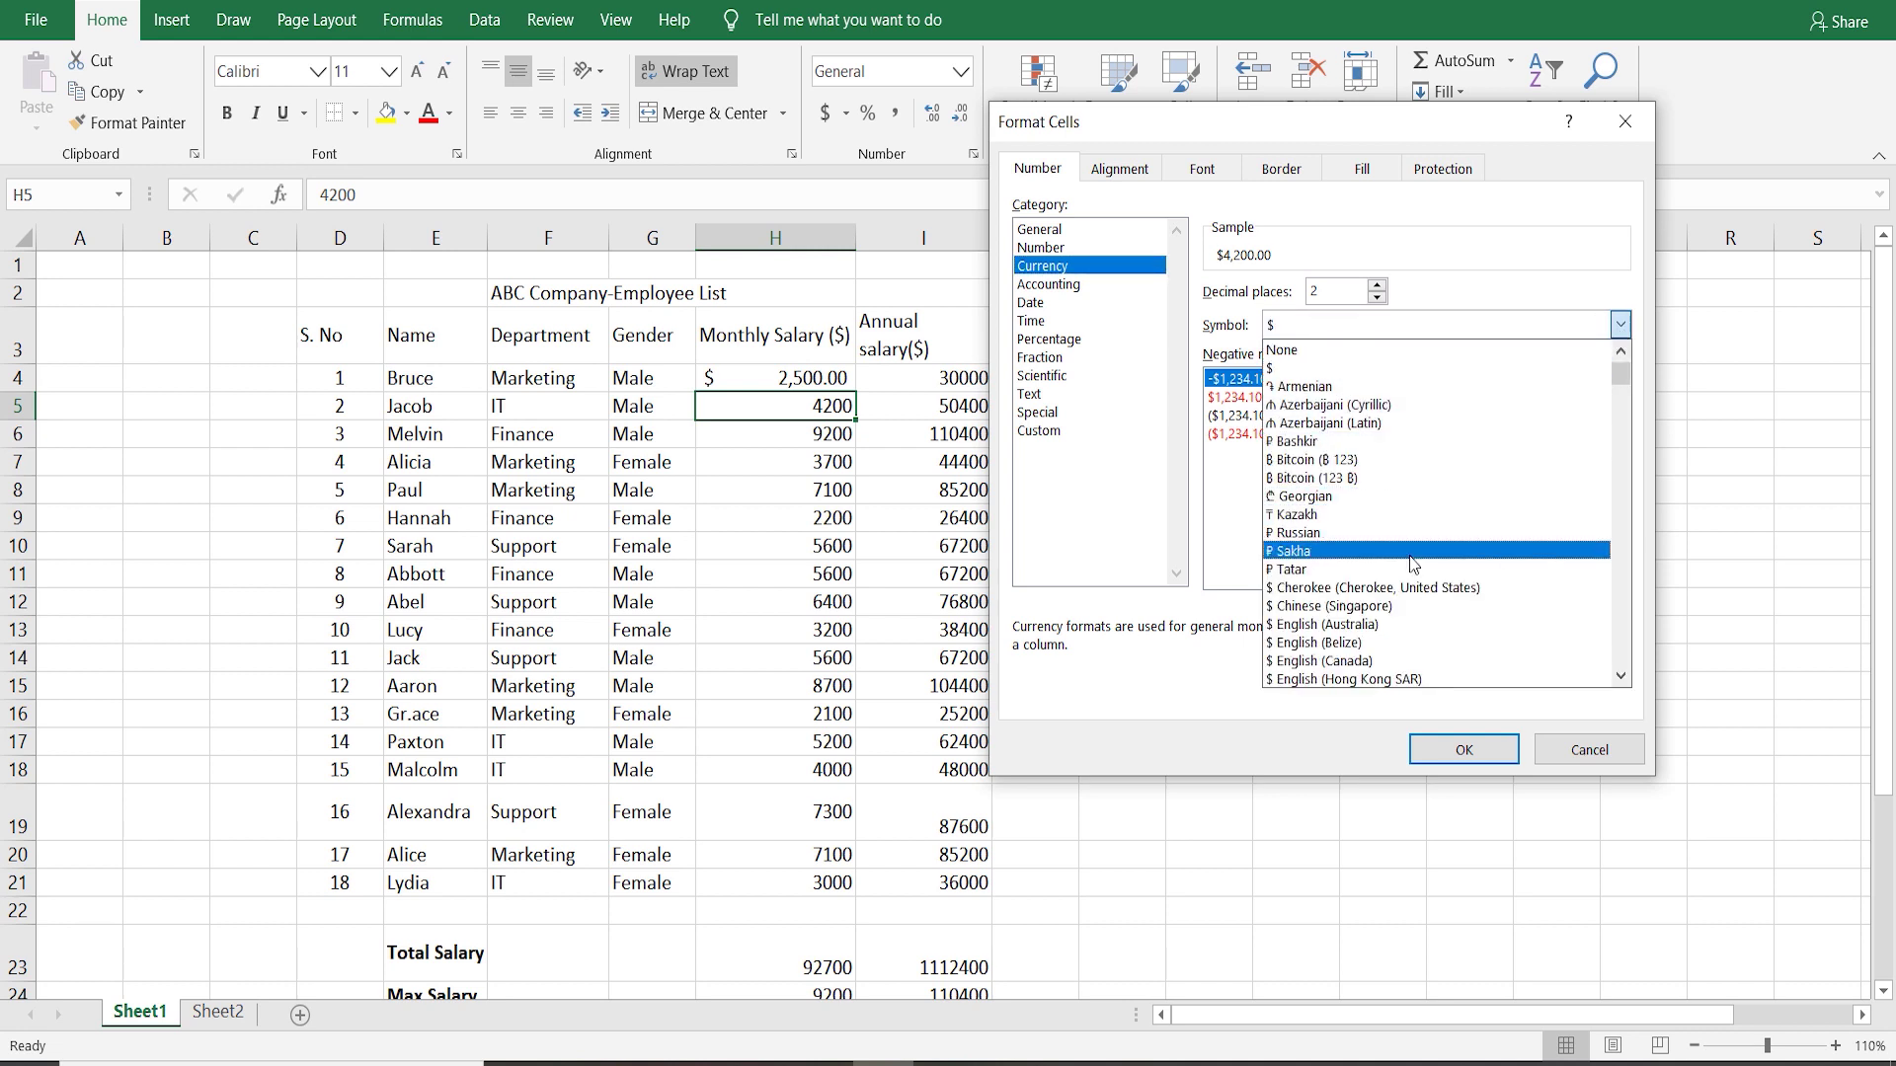
pyautogui.click(1401, 318)
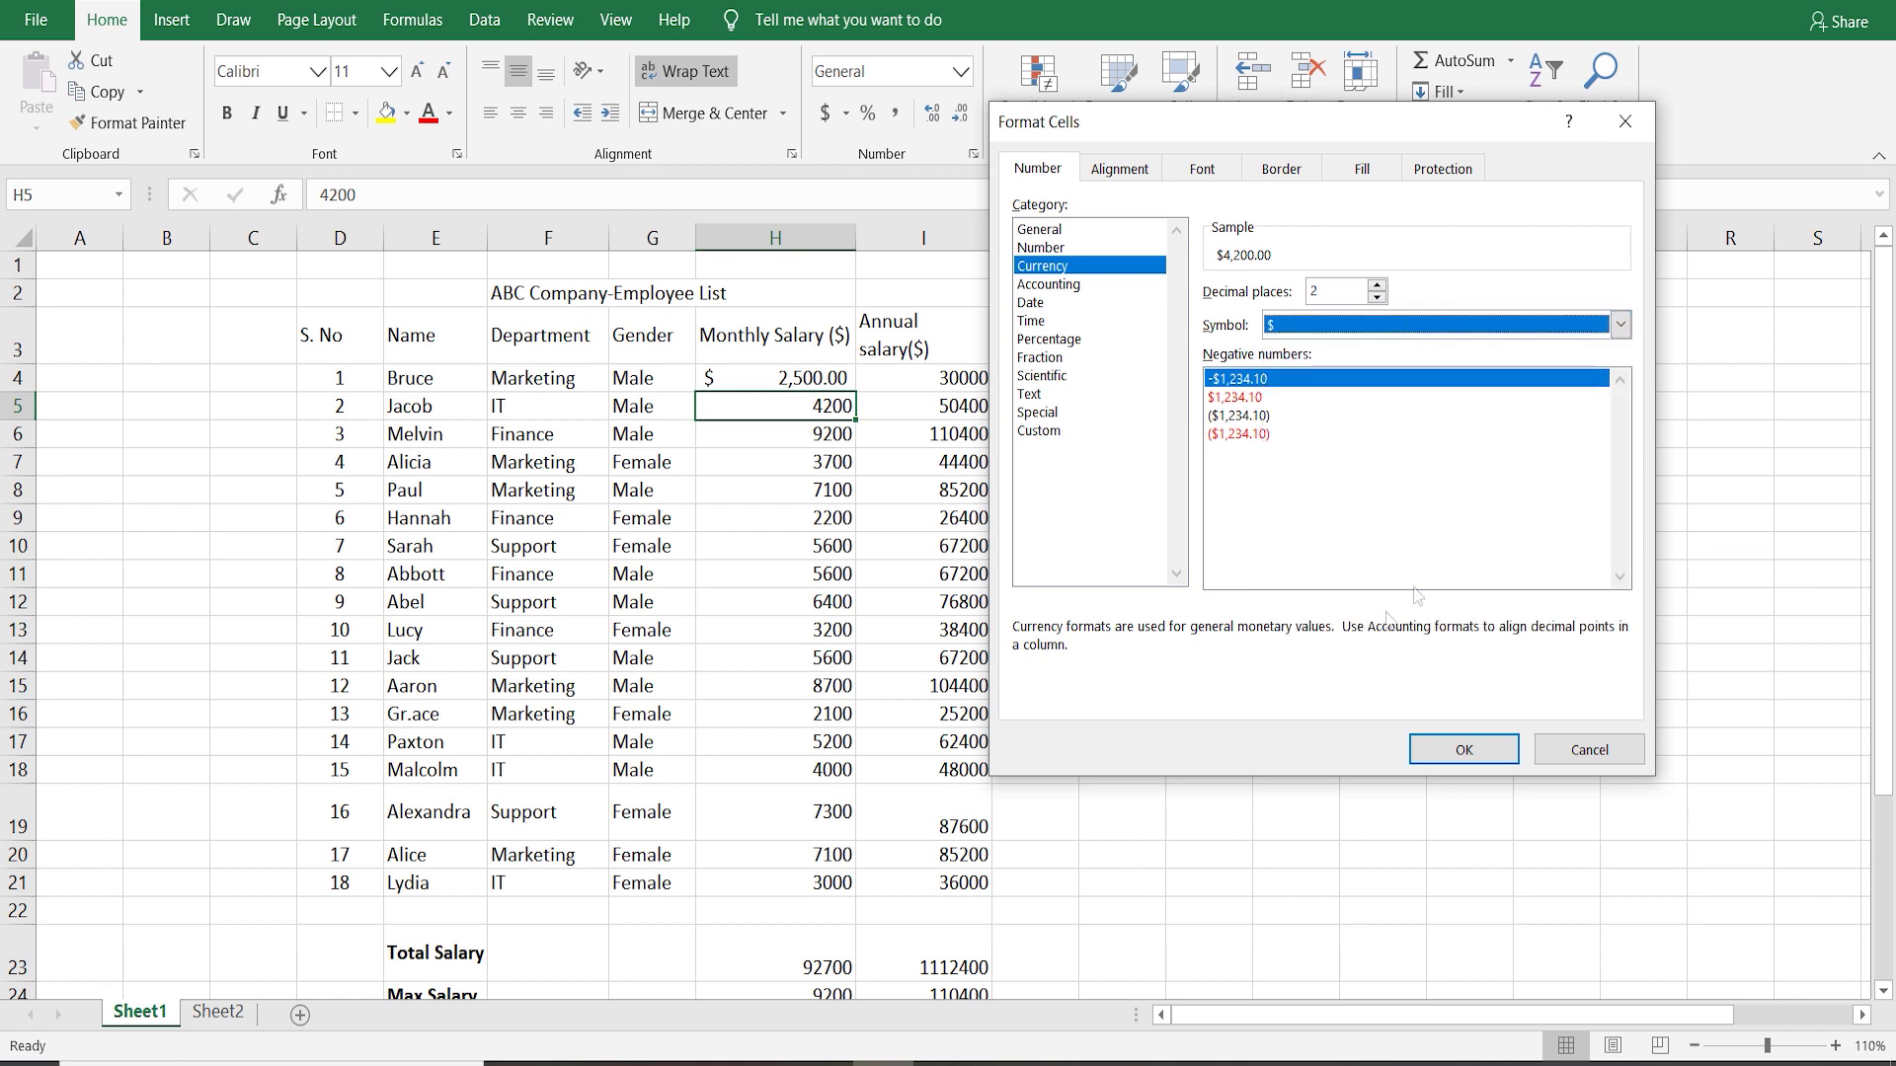
pyautogui.click(1458, 752)
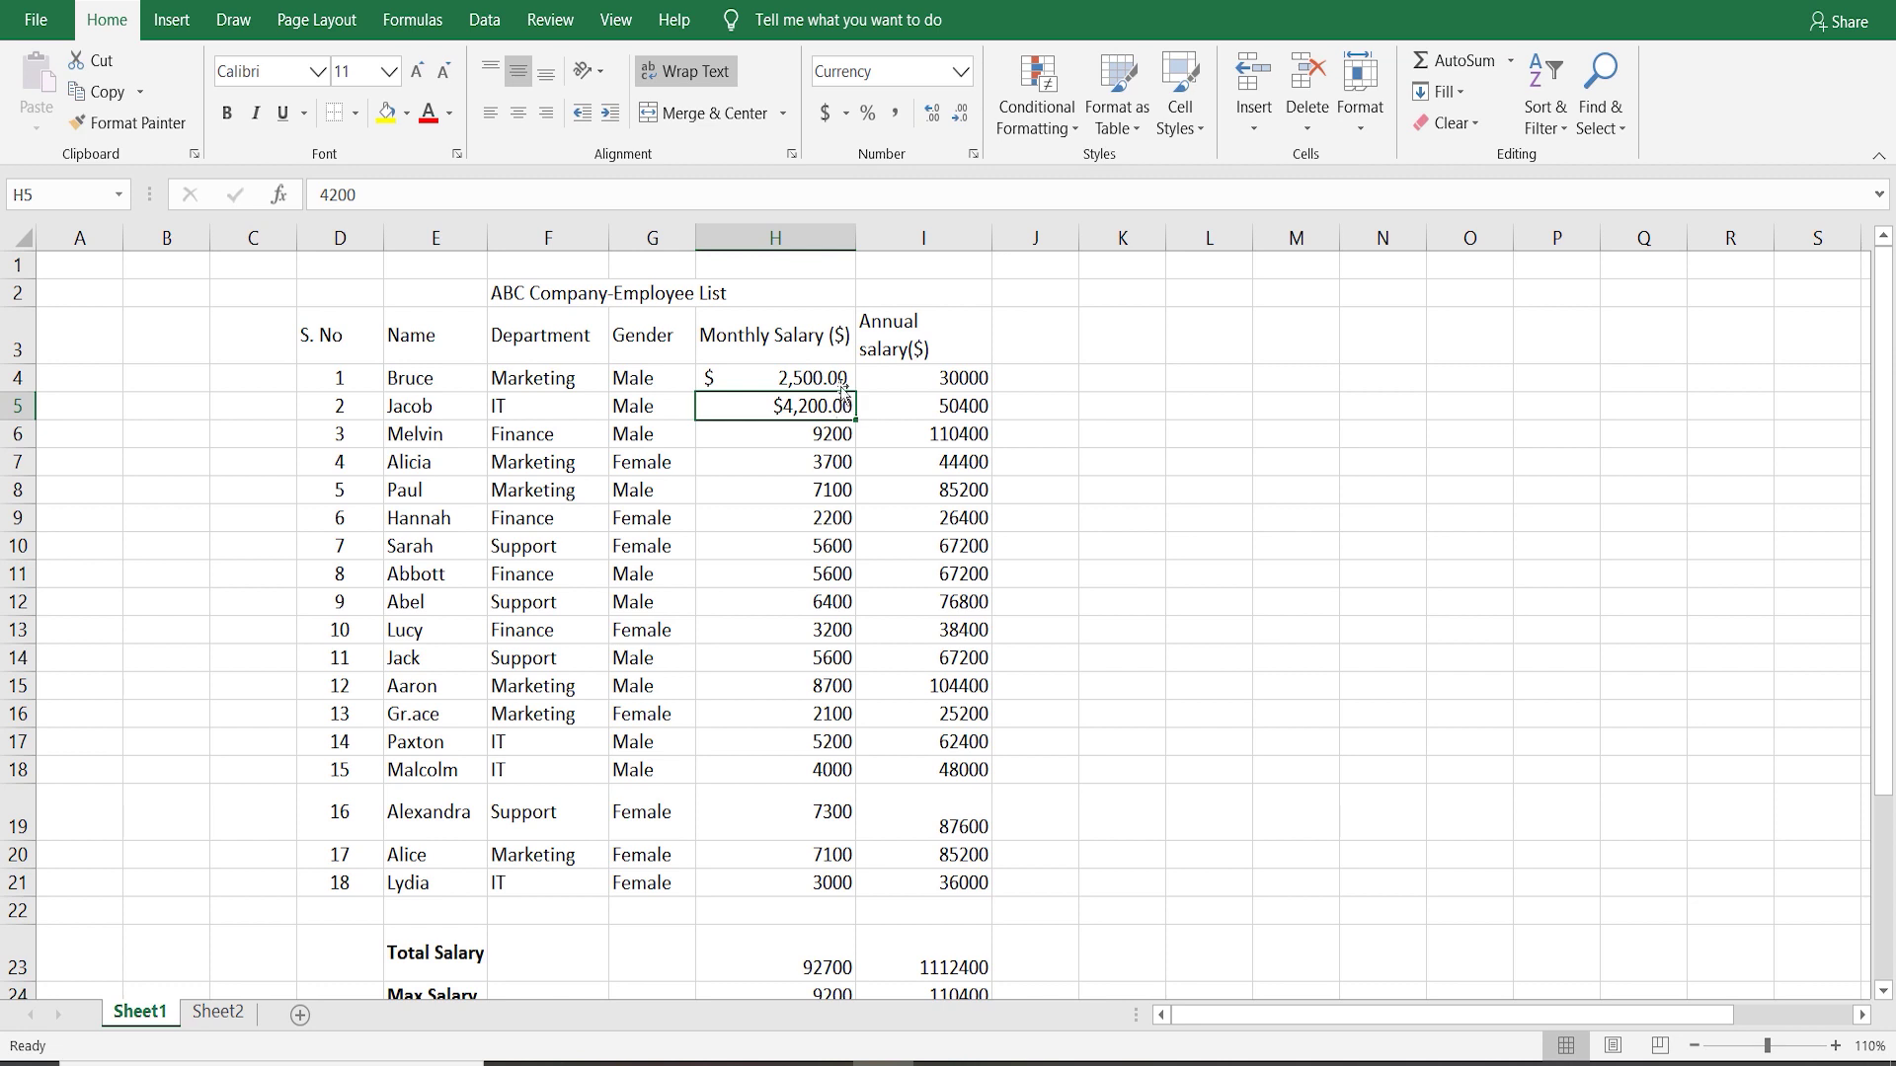
pyautogui.click(838, 381)
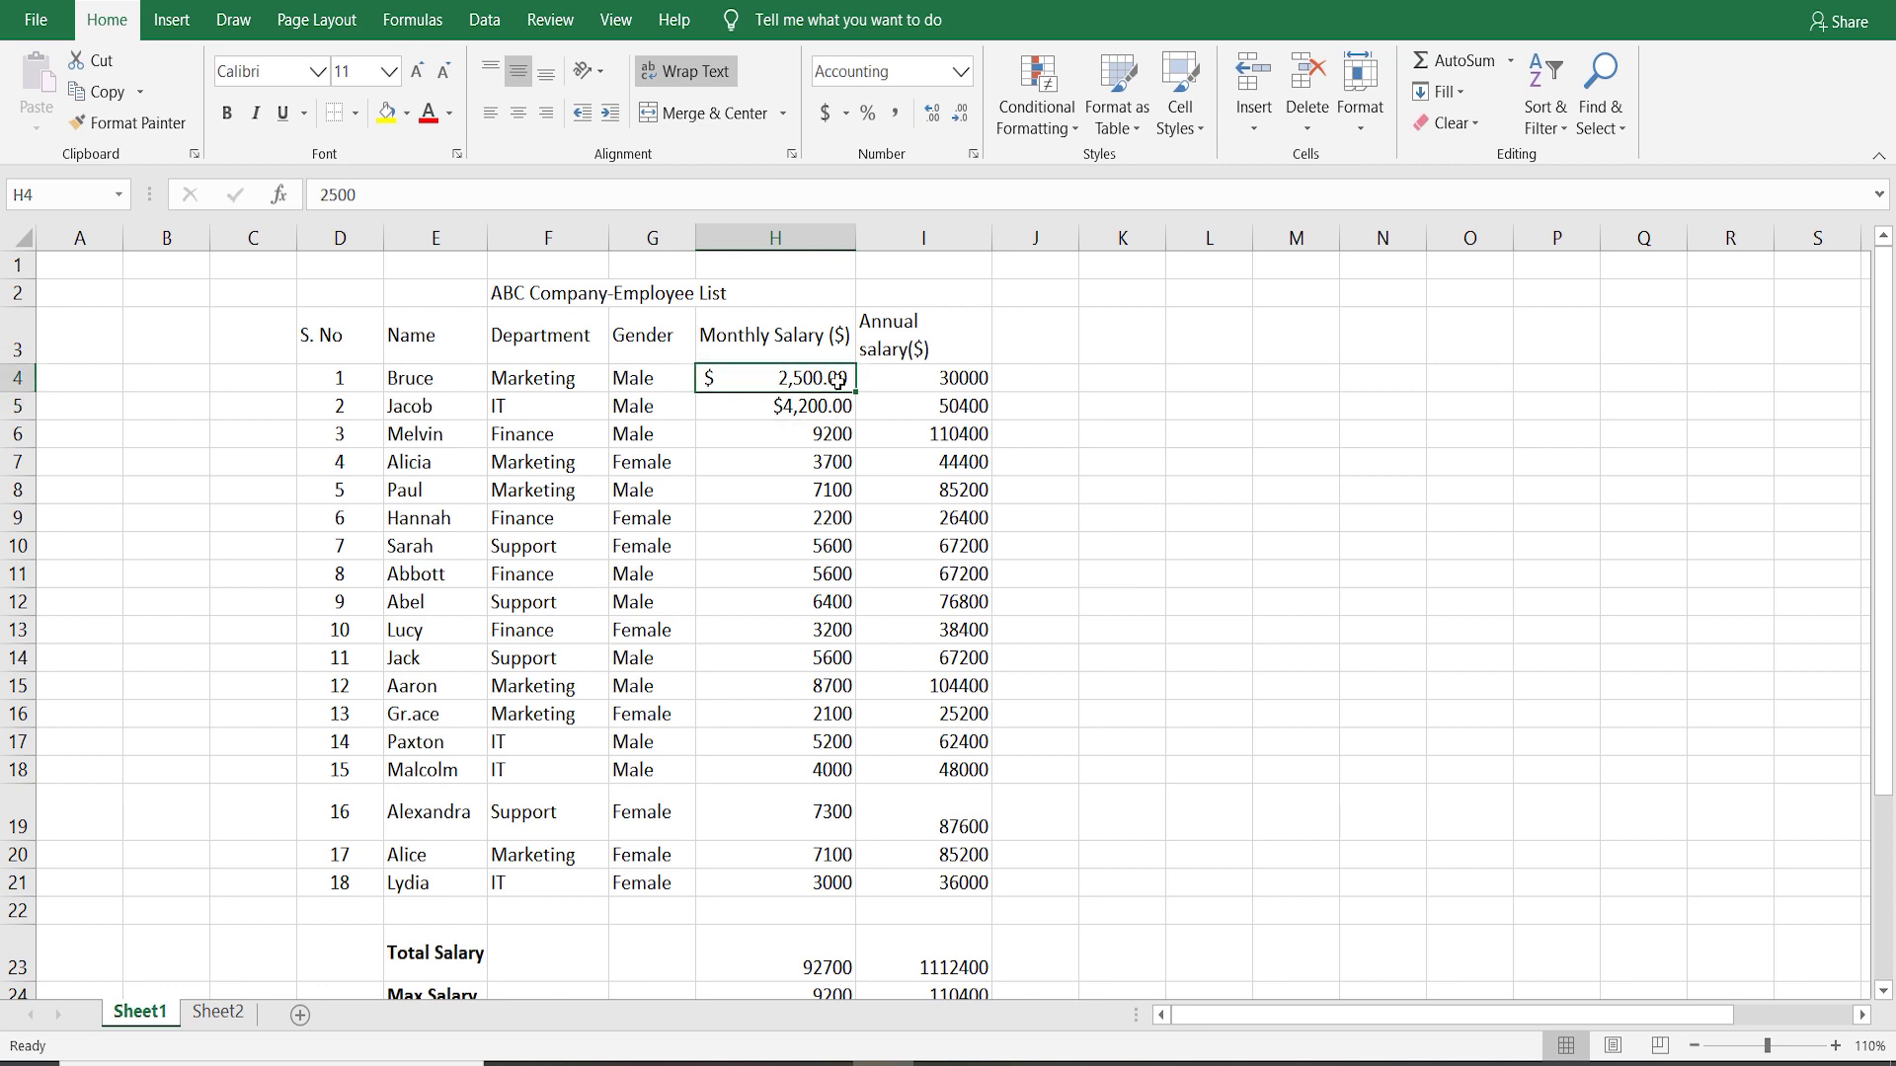
pyautogui.click(815, 411)
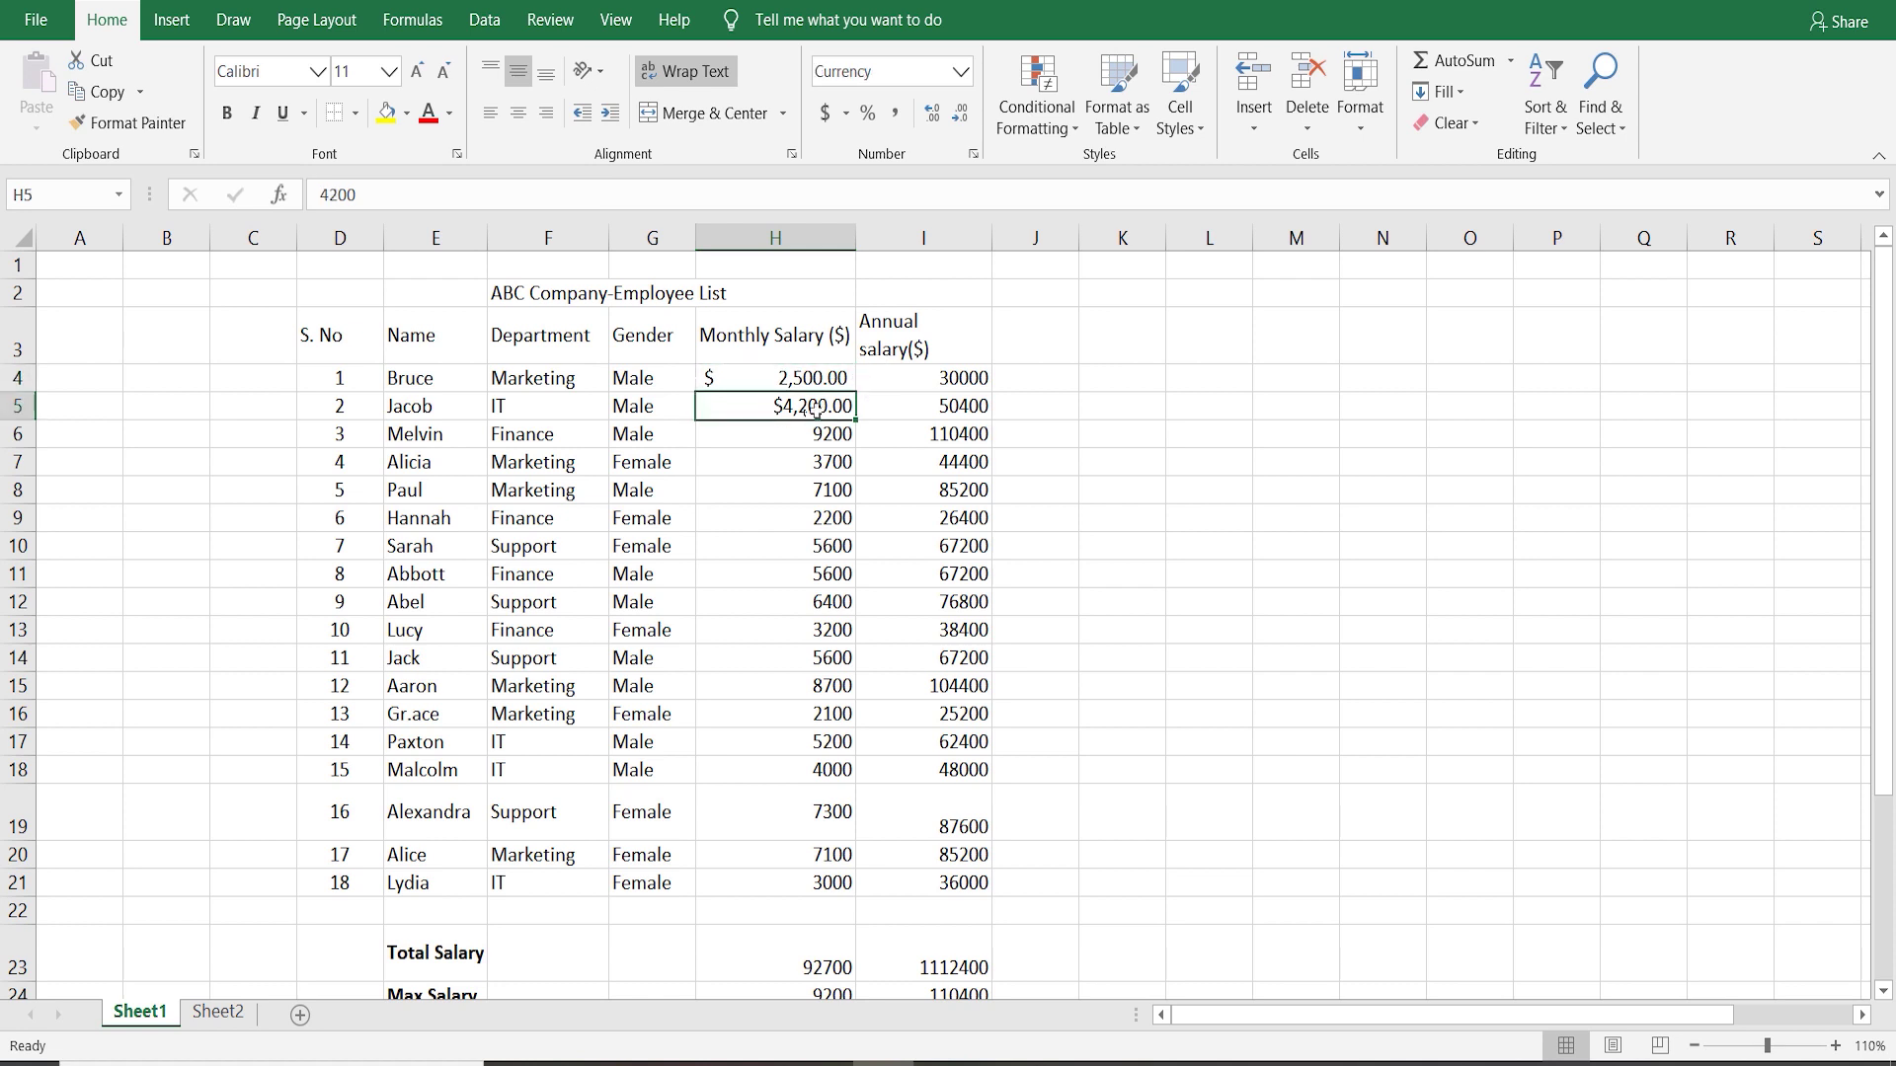
pyautogui.click(926, 117)
pyautogui.click(926, 116)
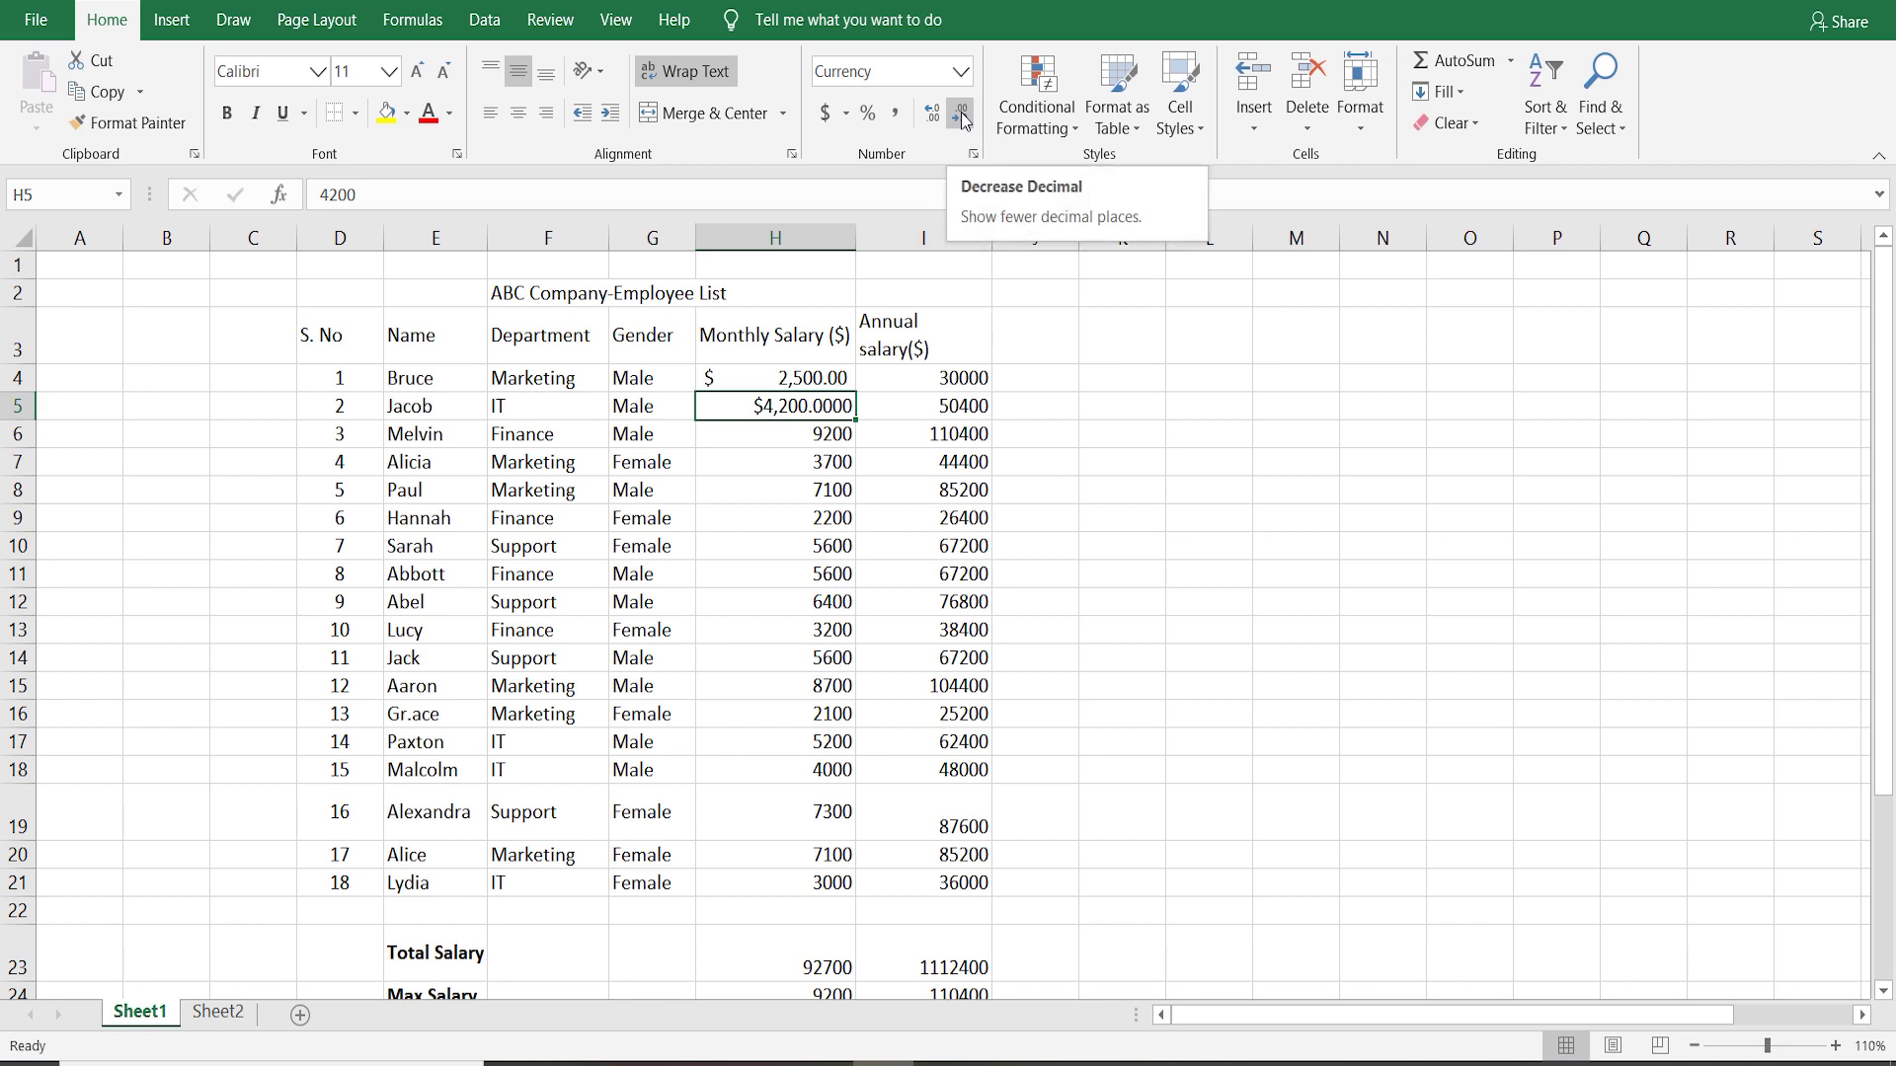
pyautogui.click(962, 111)
pyautogui.click(961, 110)
pyautogui.click(961, 111)
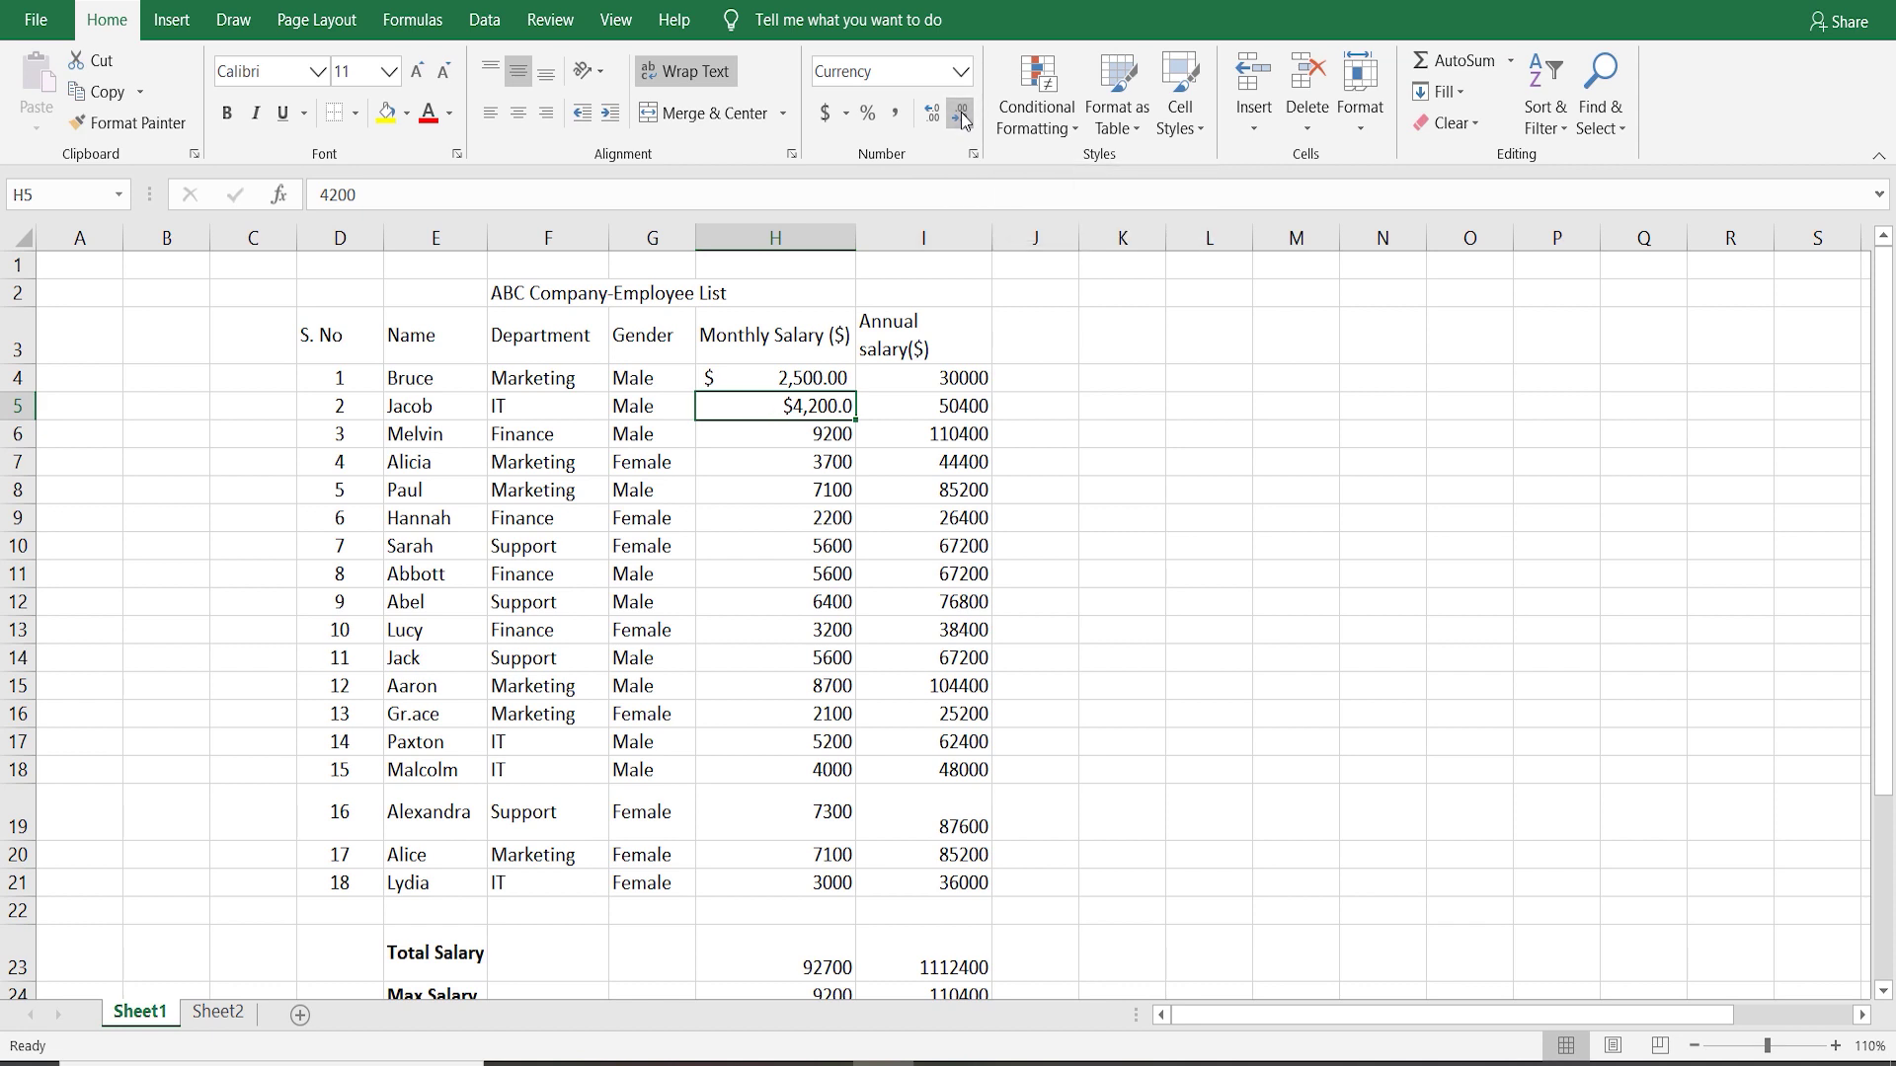
pyautogui.click(936, 109)
# - Format H6 as Currency through Format Cells so it shows $9,200.00
pyautogui.click(797, 431)
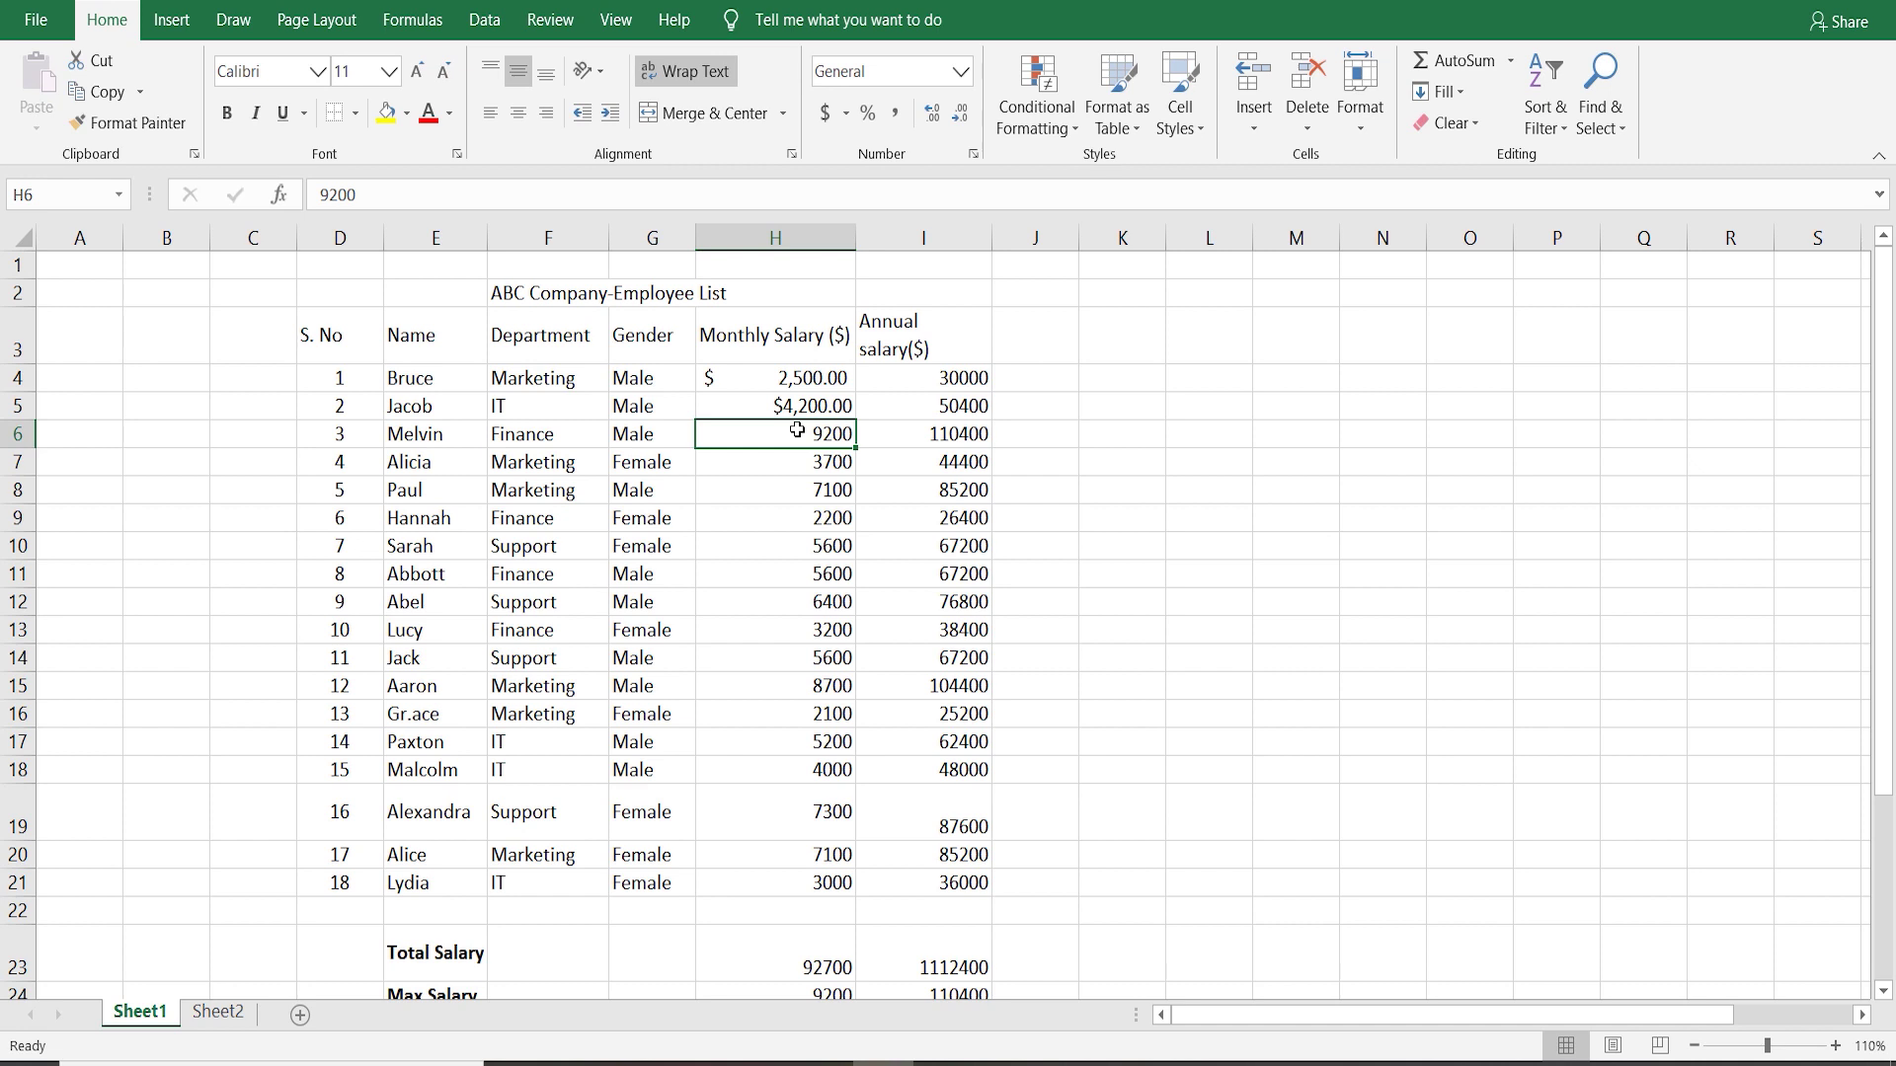
pyautogui.rightClick(797, 430)
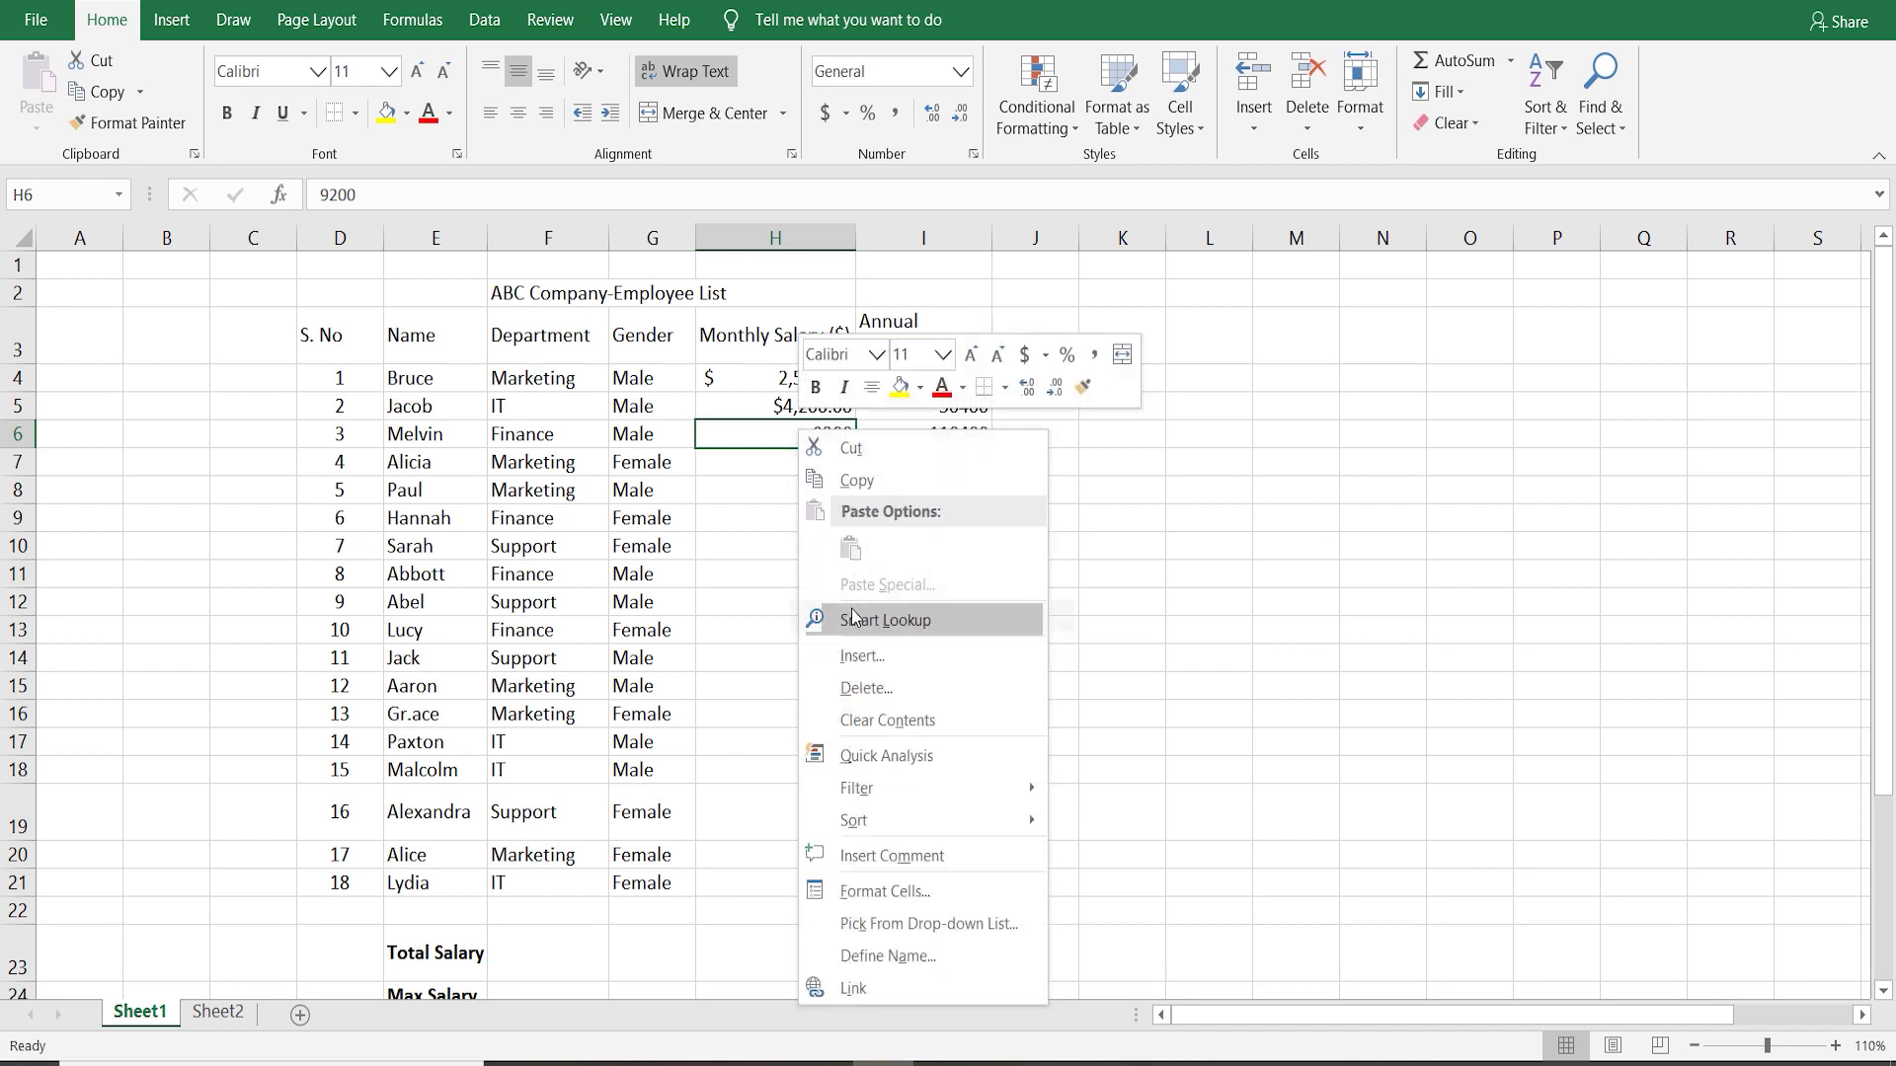
pyautogui.click(902, 892)
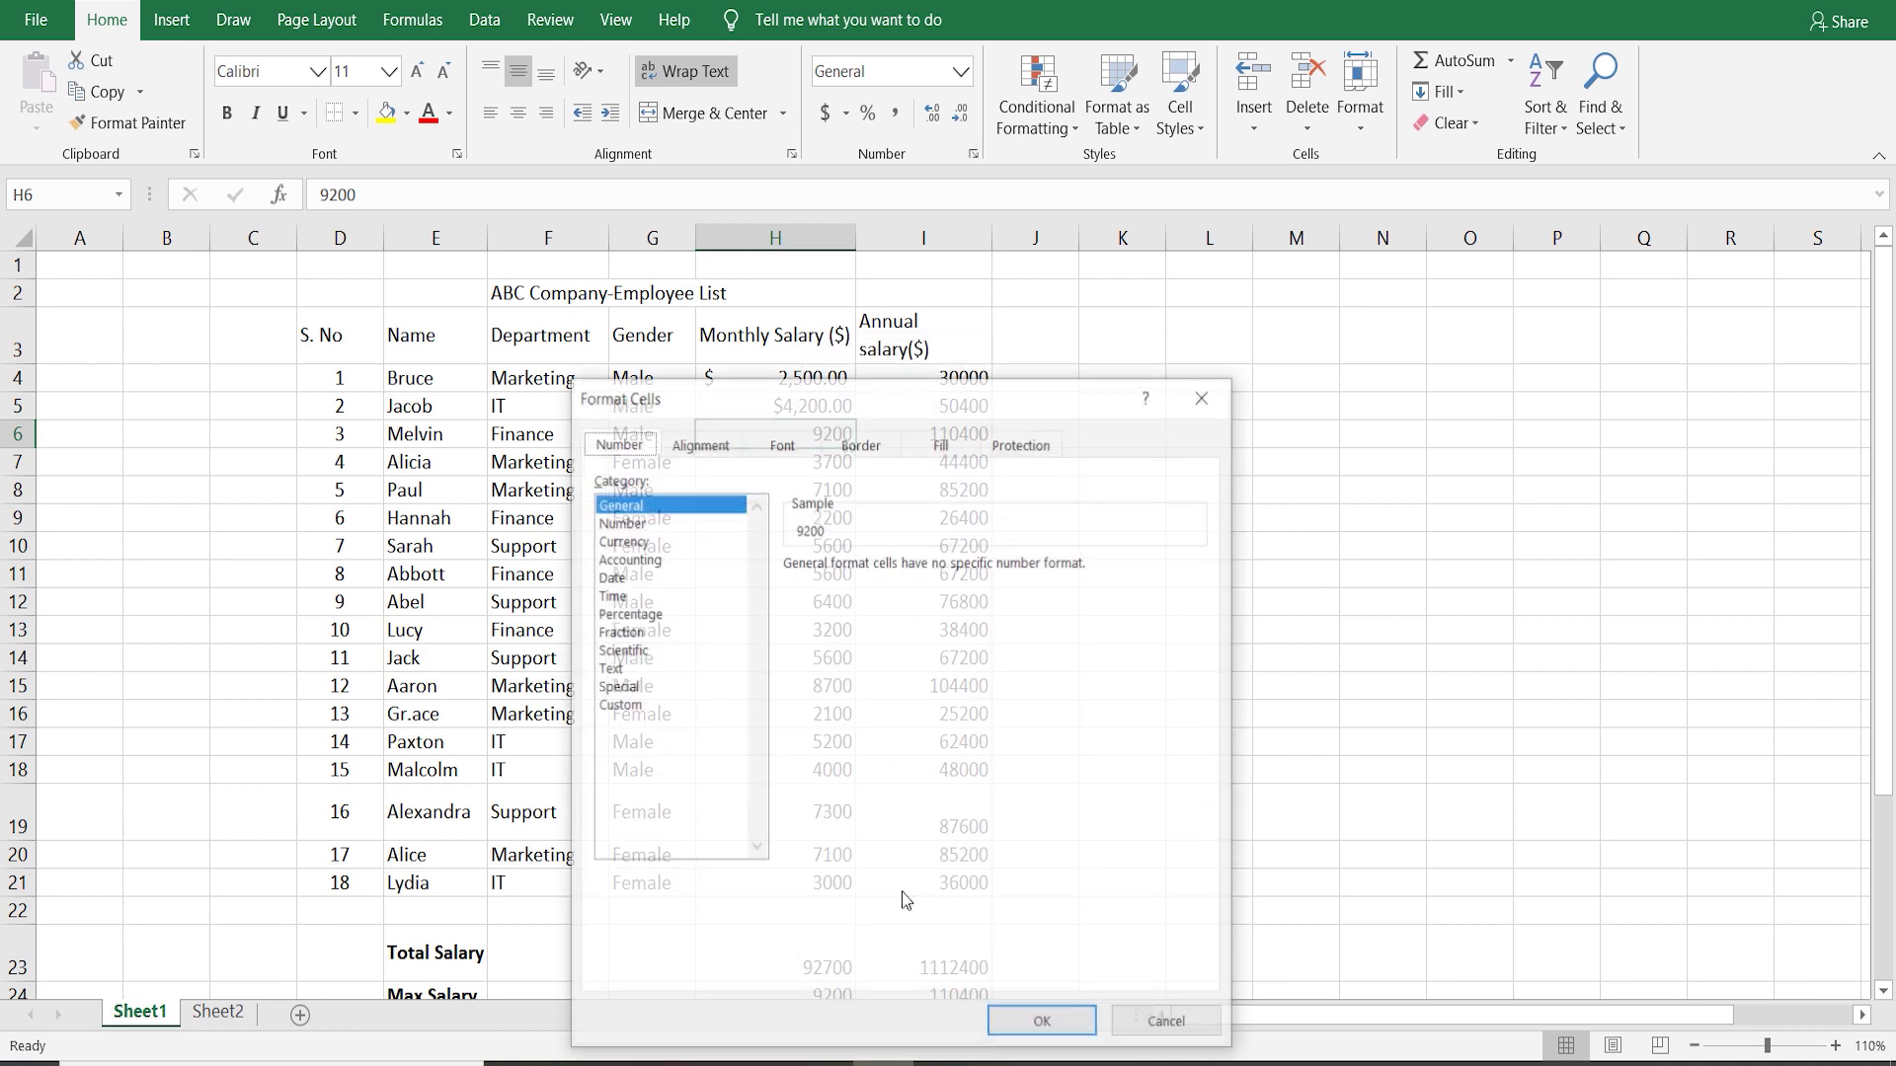
pyautogui.click(644, 547)
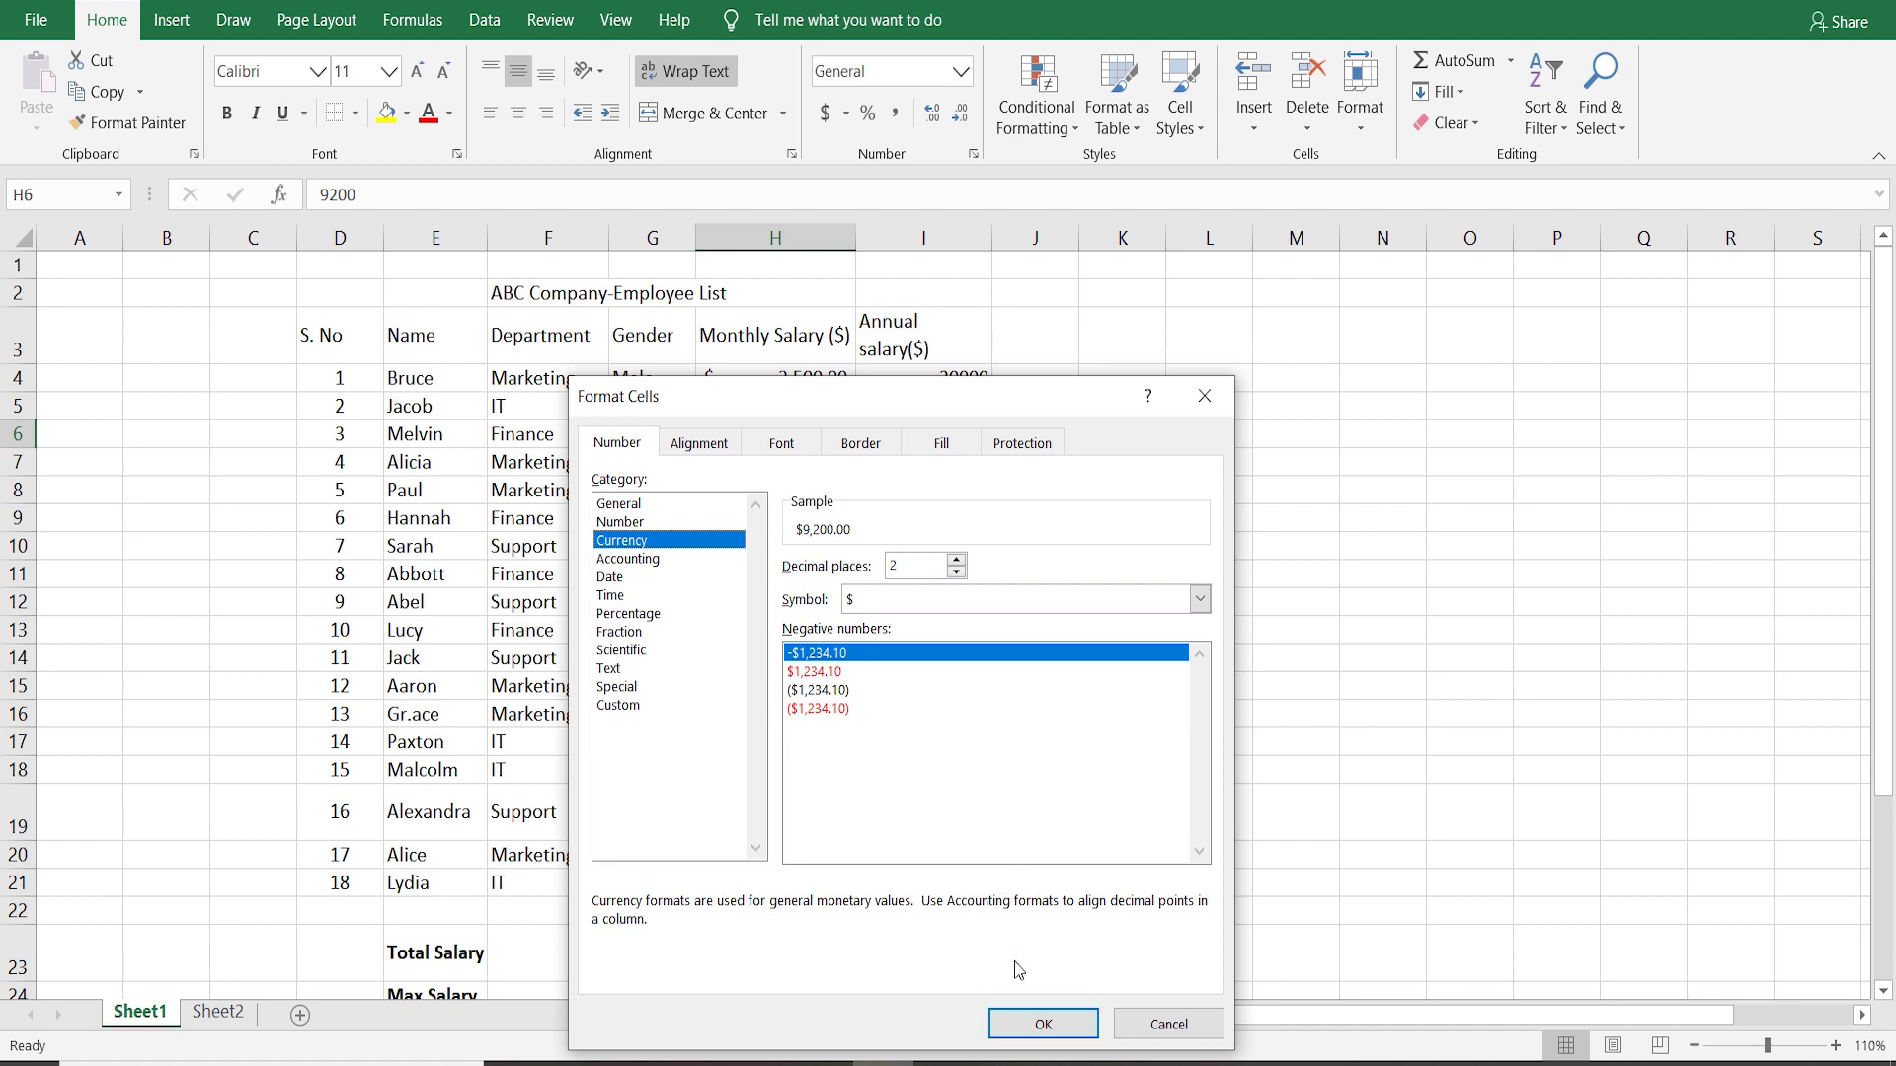
pyautogui.click(1033, 1026)
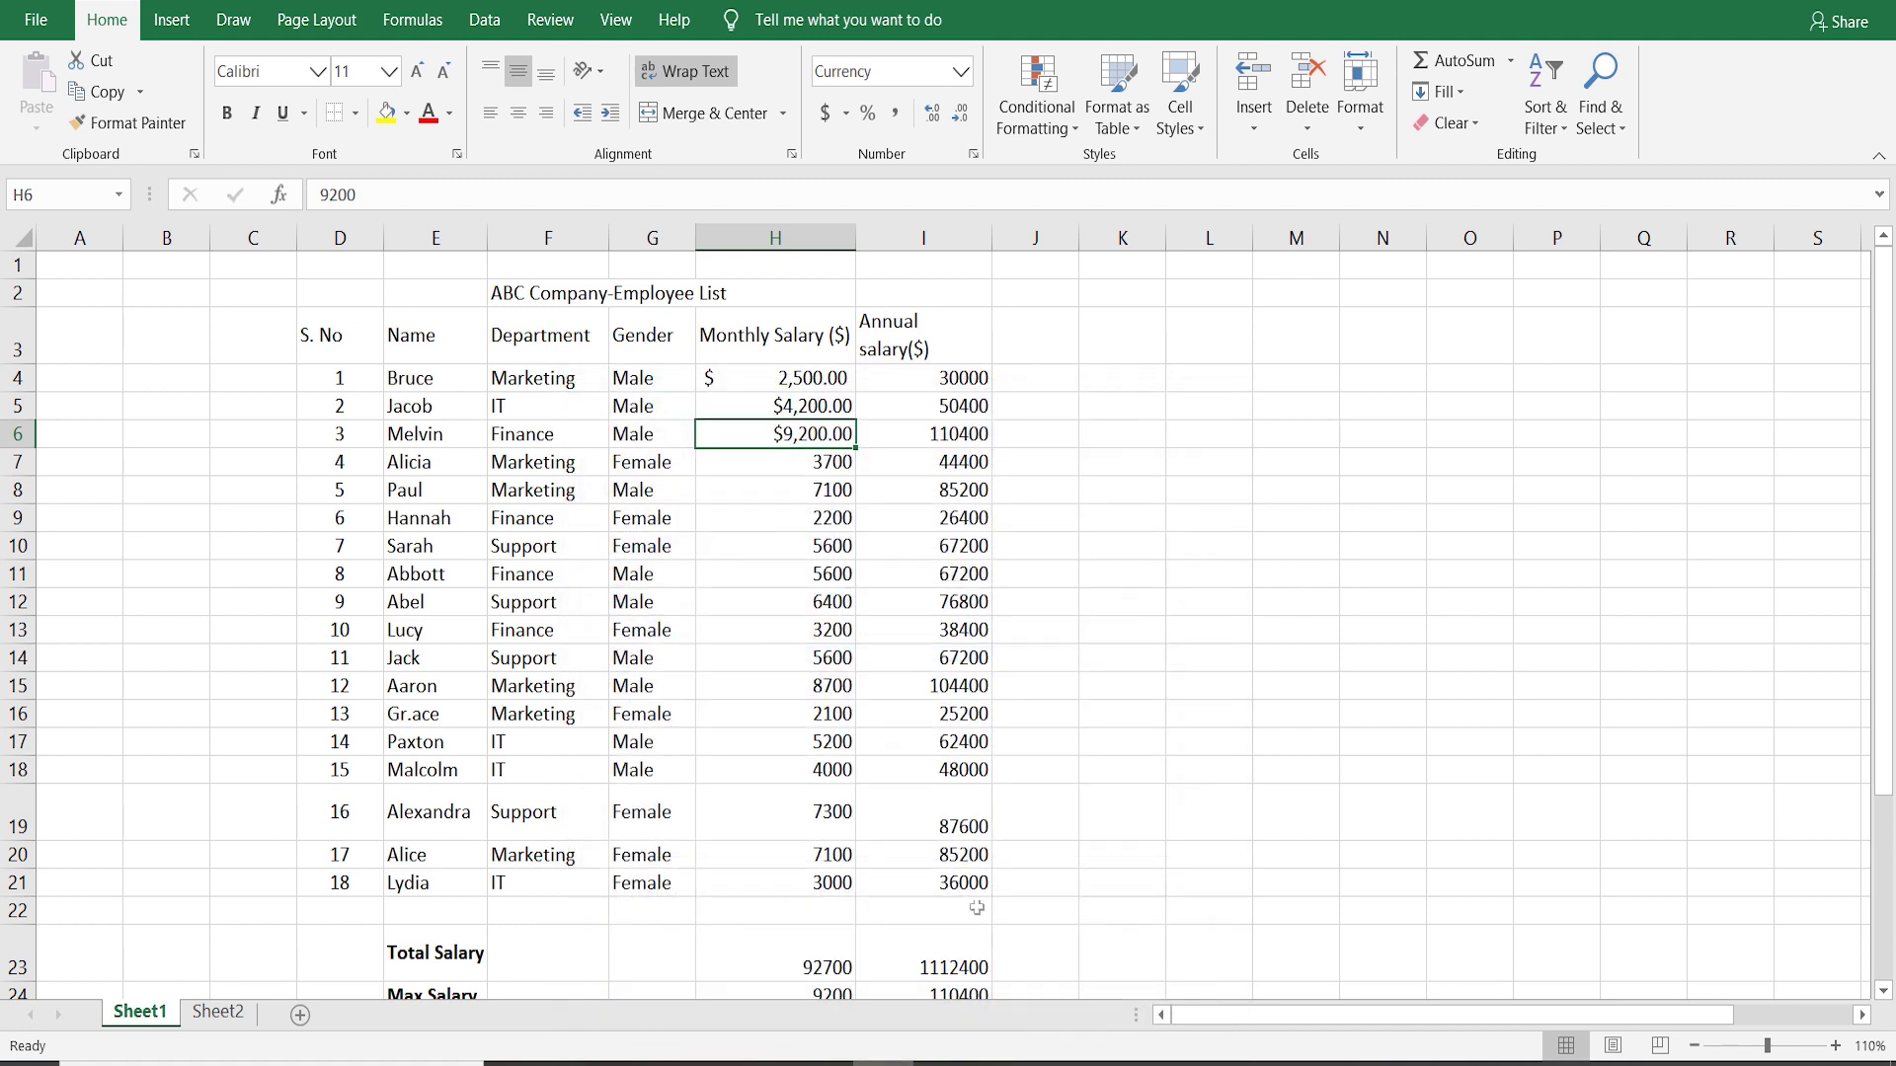
pyautogui.click(734, 469)
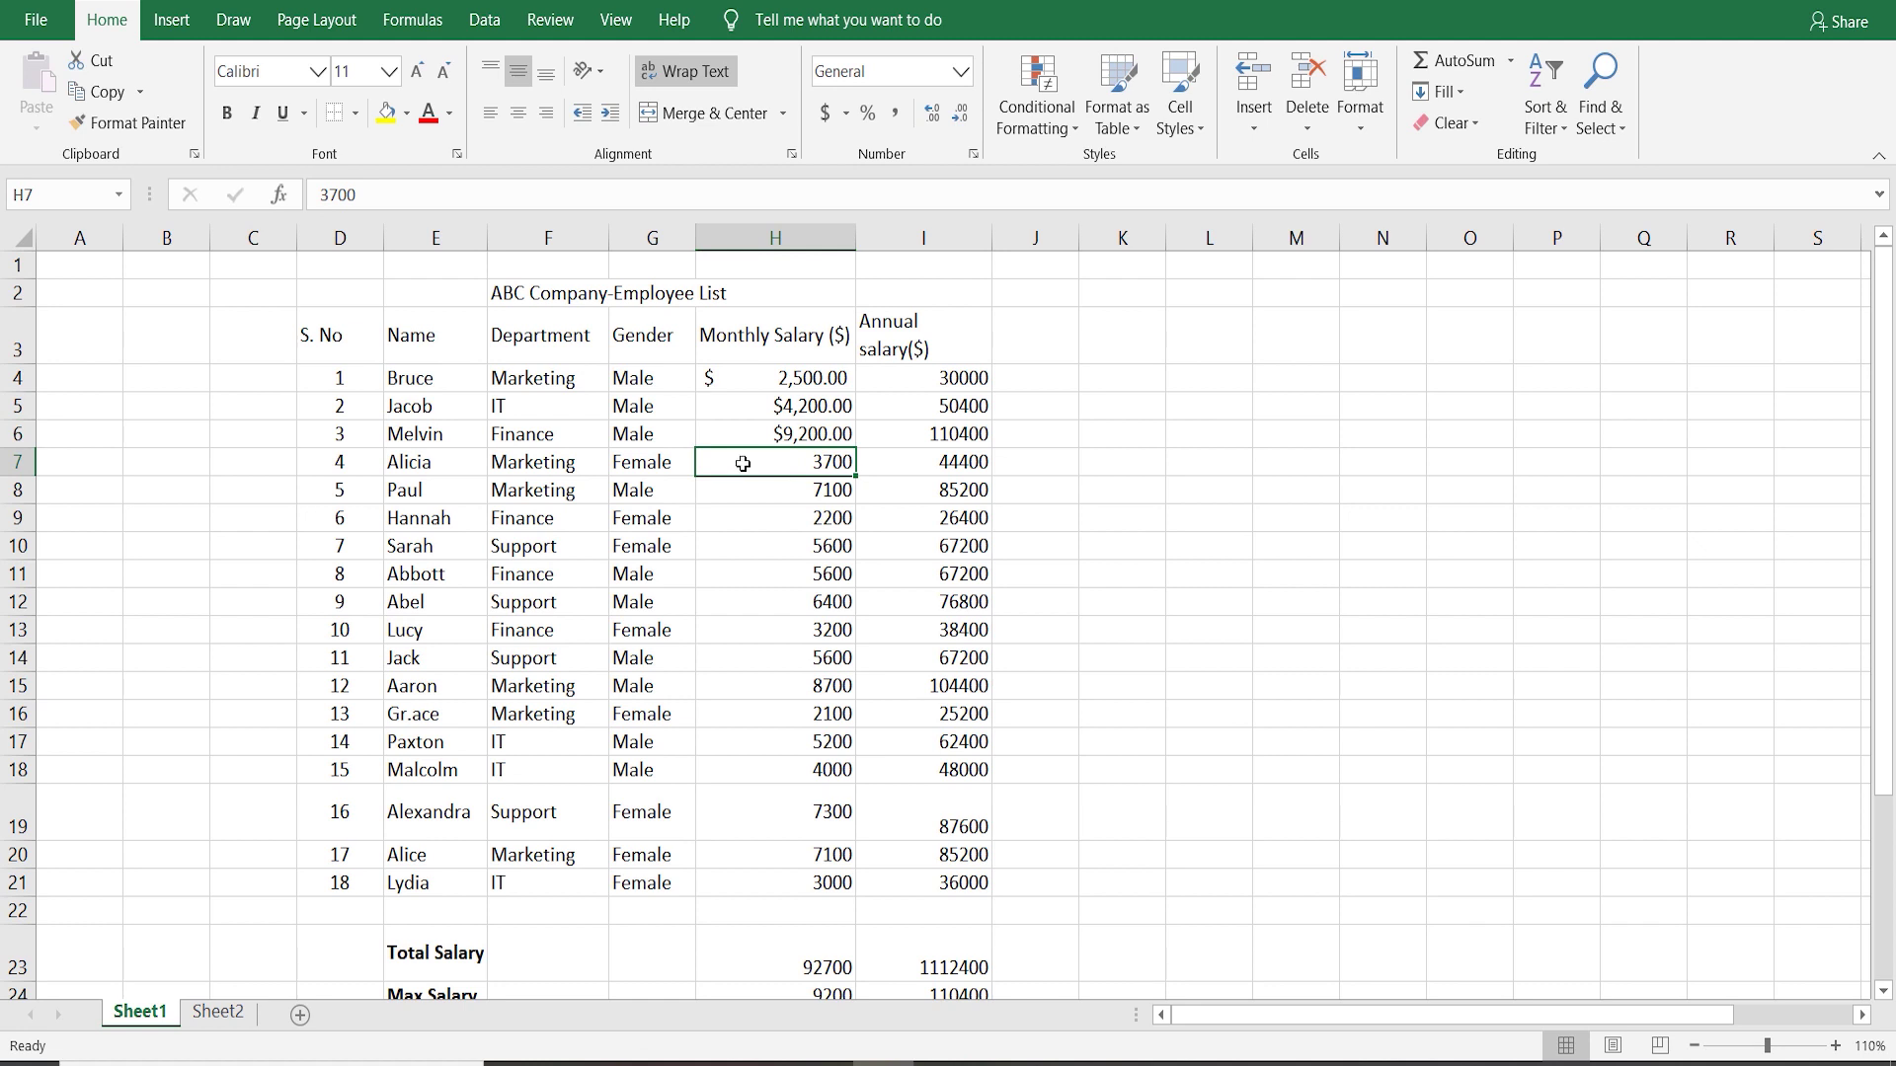
# - Apply Currency format to the monthly salaries H7:H21, ending with $3,000.00
pyautogui.moveTo(743, 464); pyautogui.dragTo(789, 873)
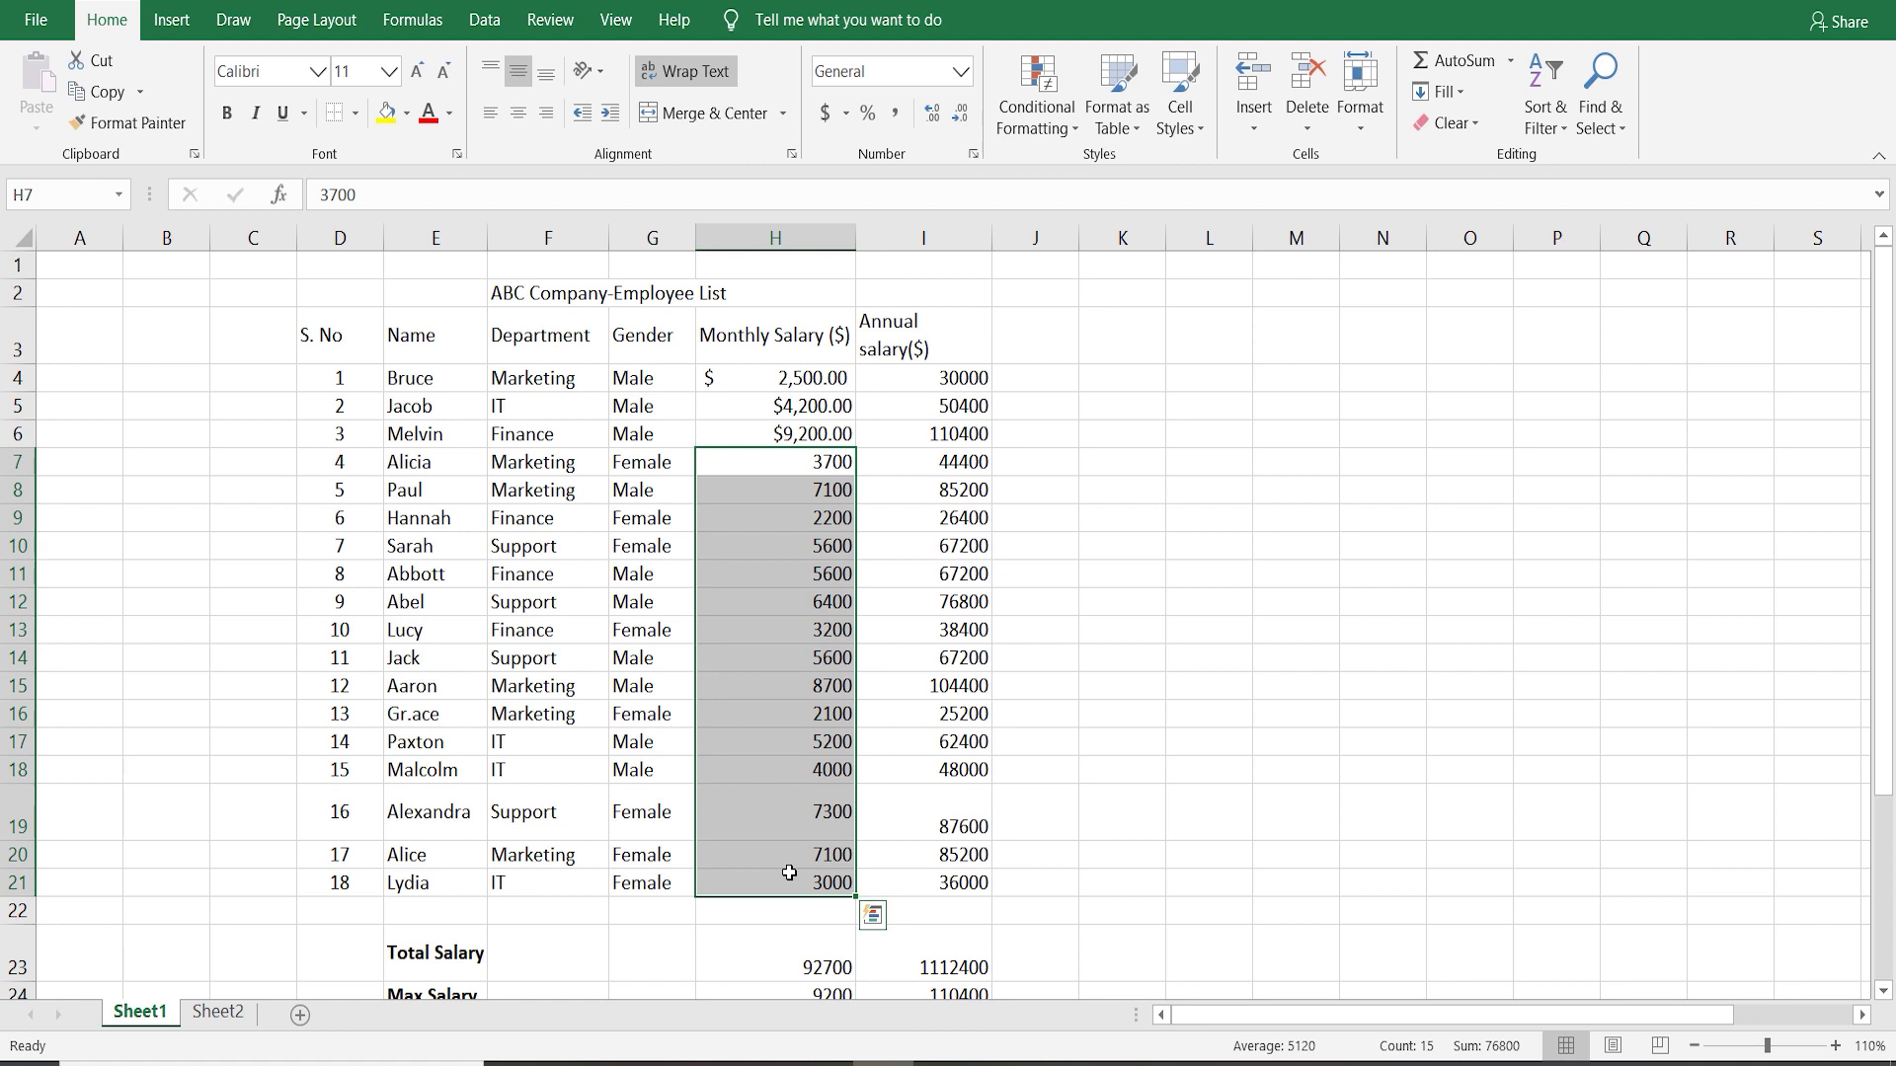
pyautogui.rightClick(788, 872)
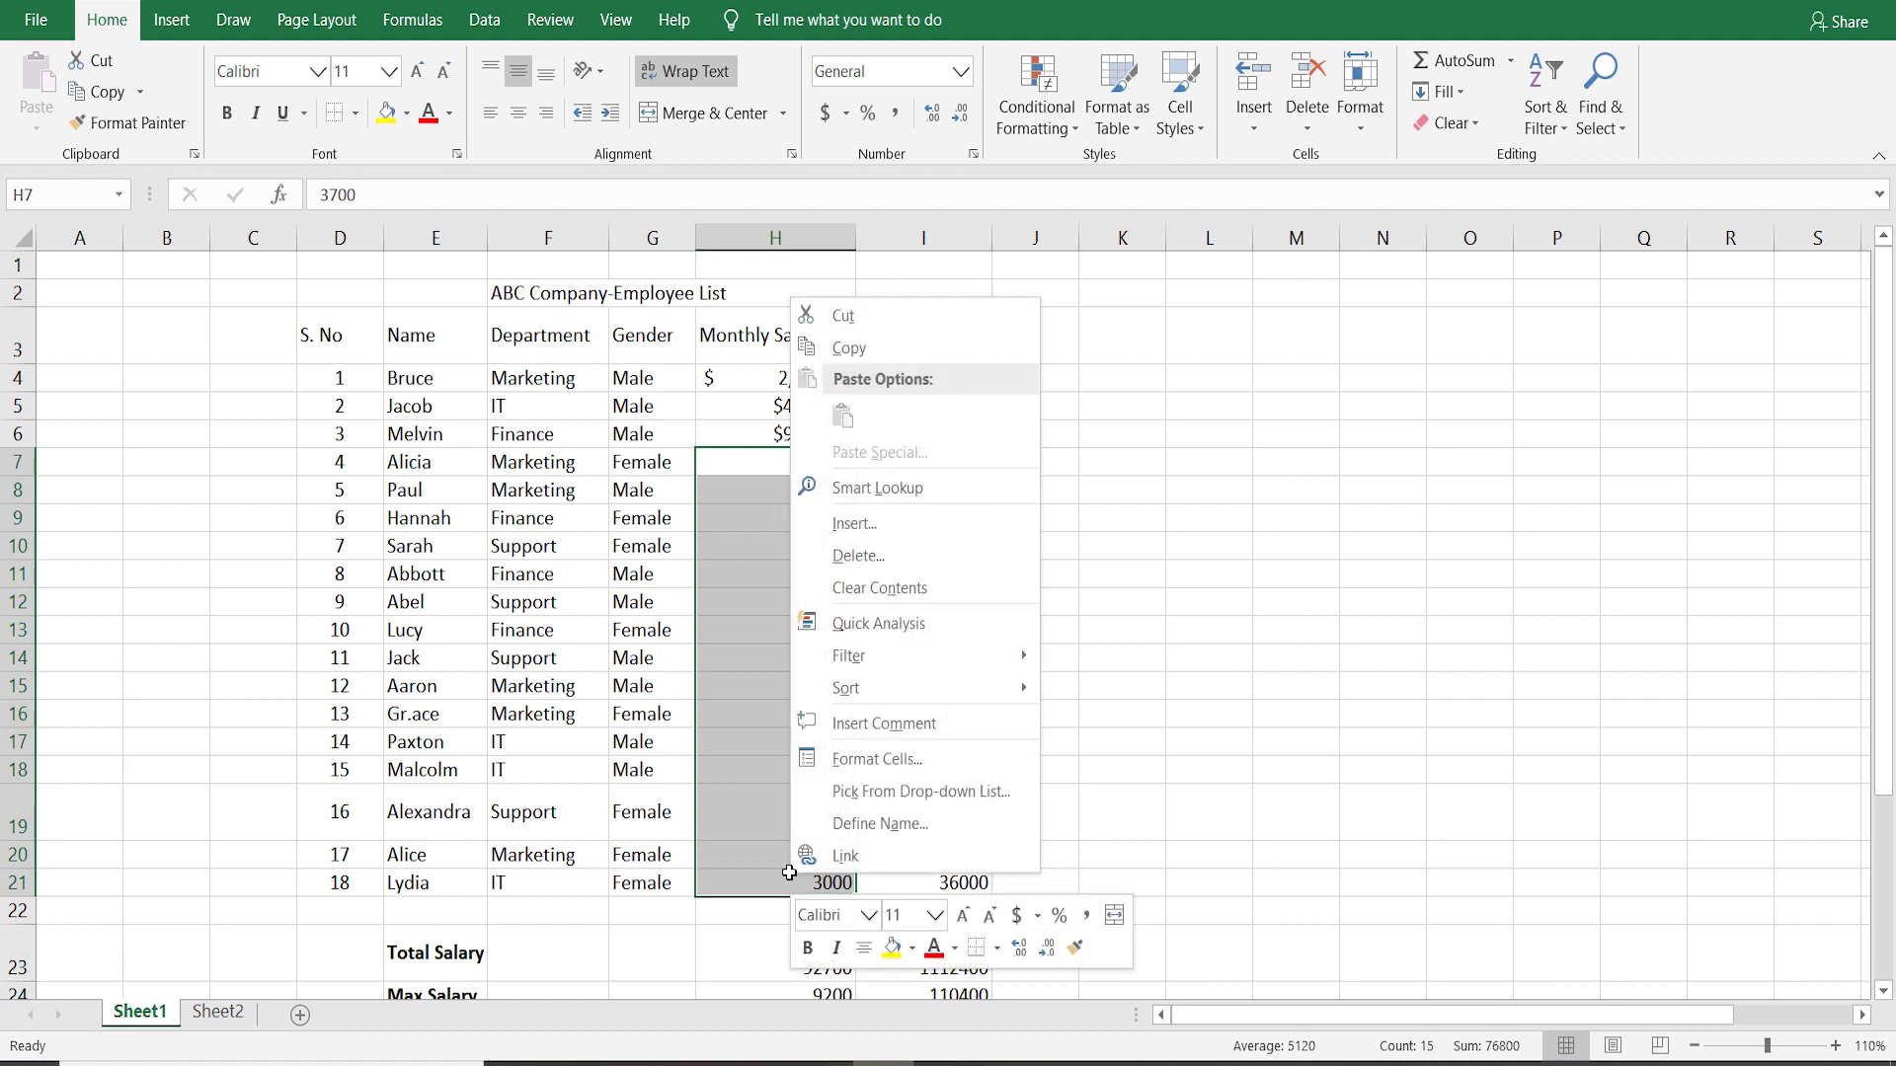
pyautogui.click(878, 759)
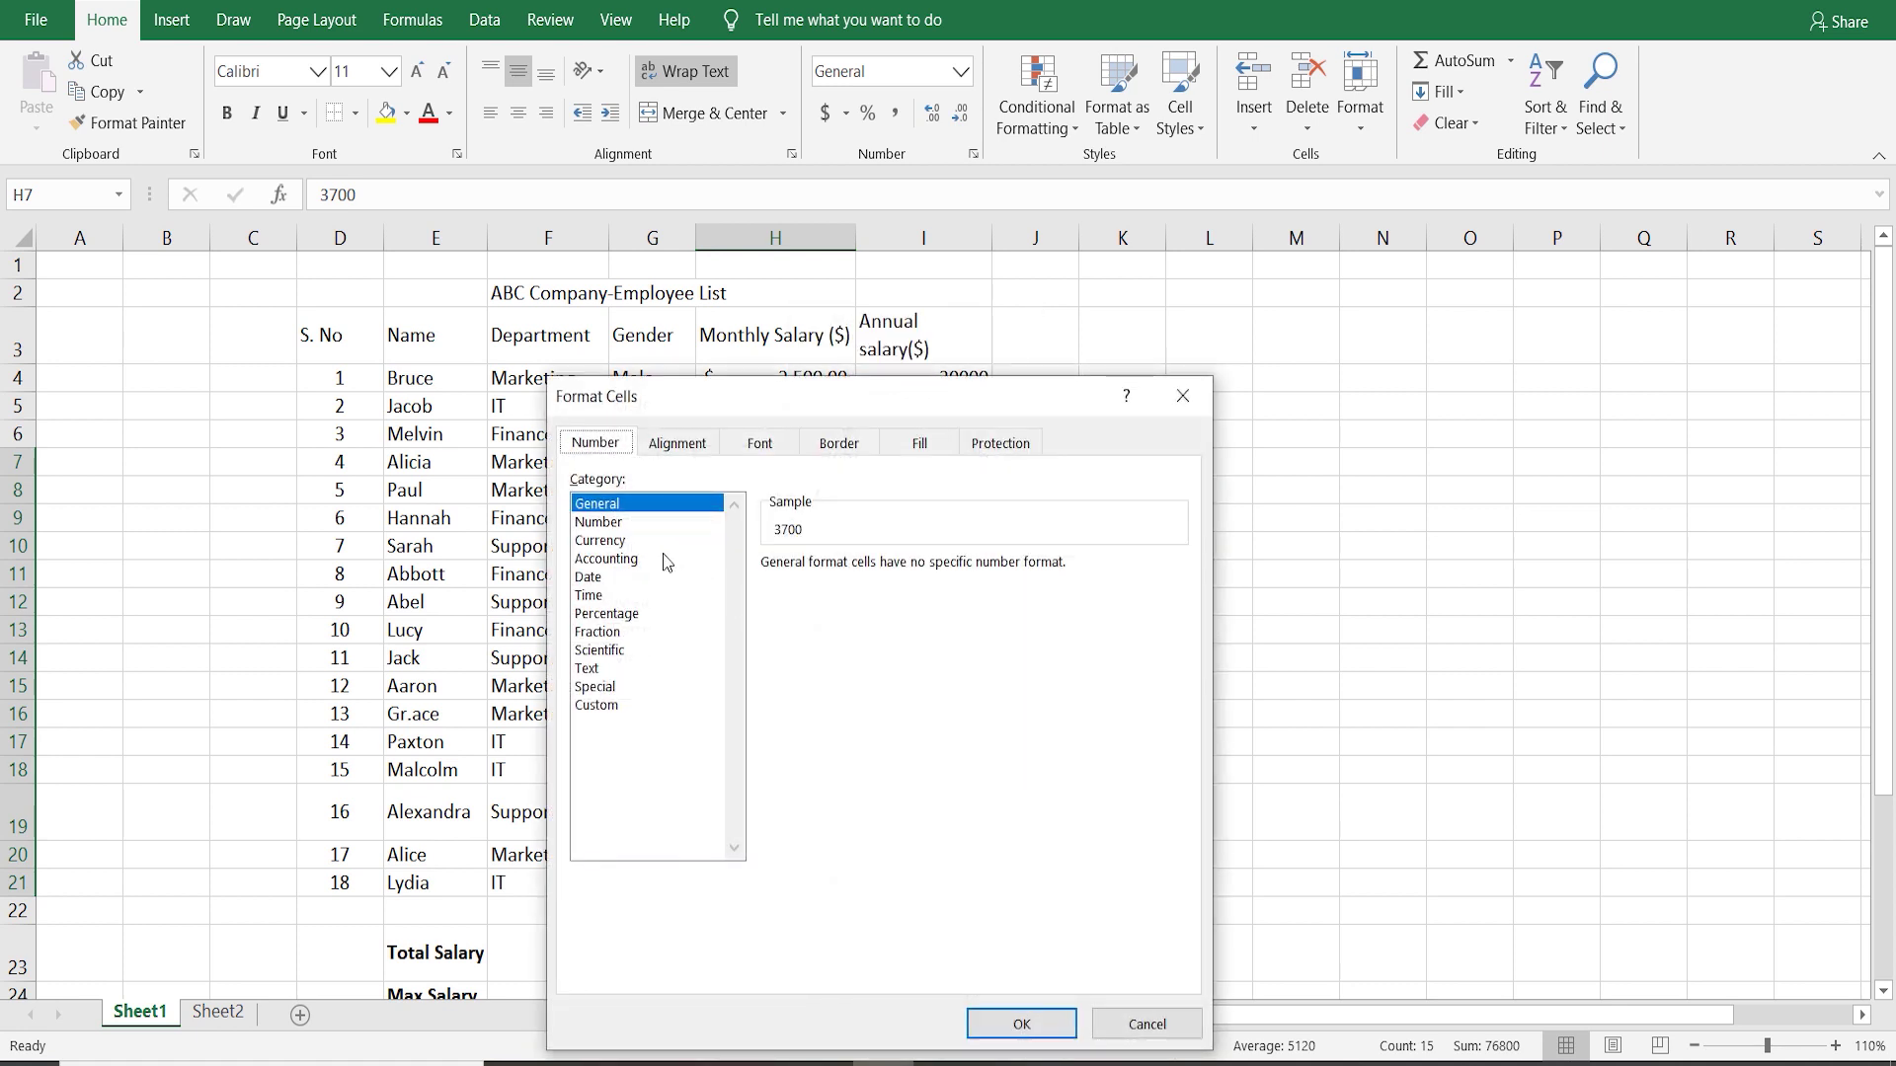
pyautogui.click(631, 542)
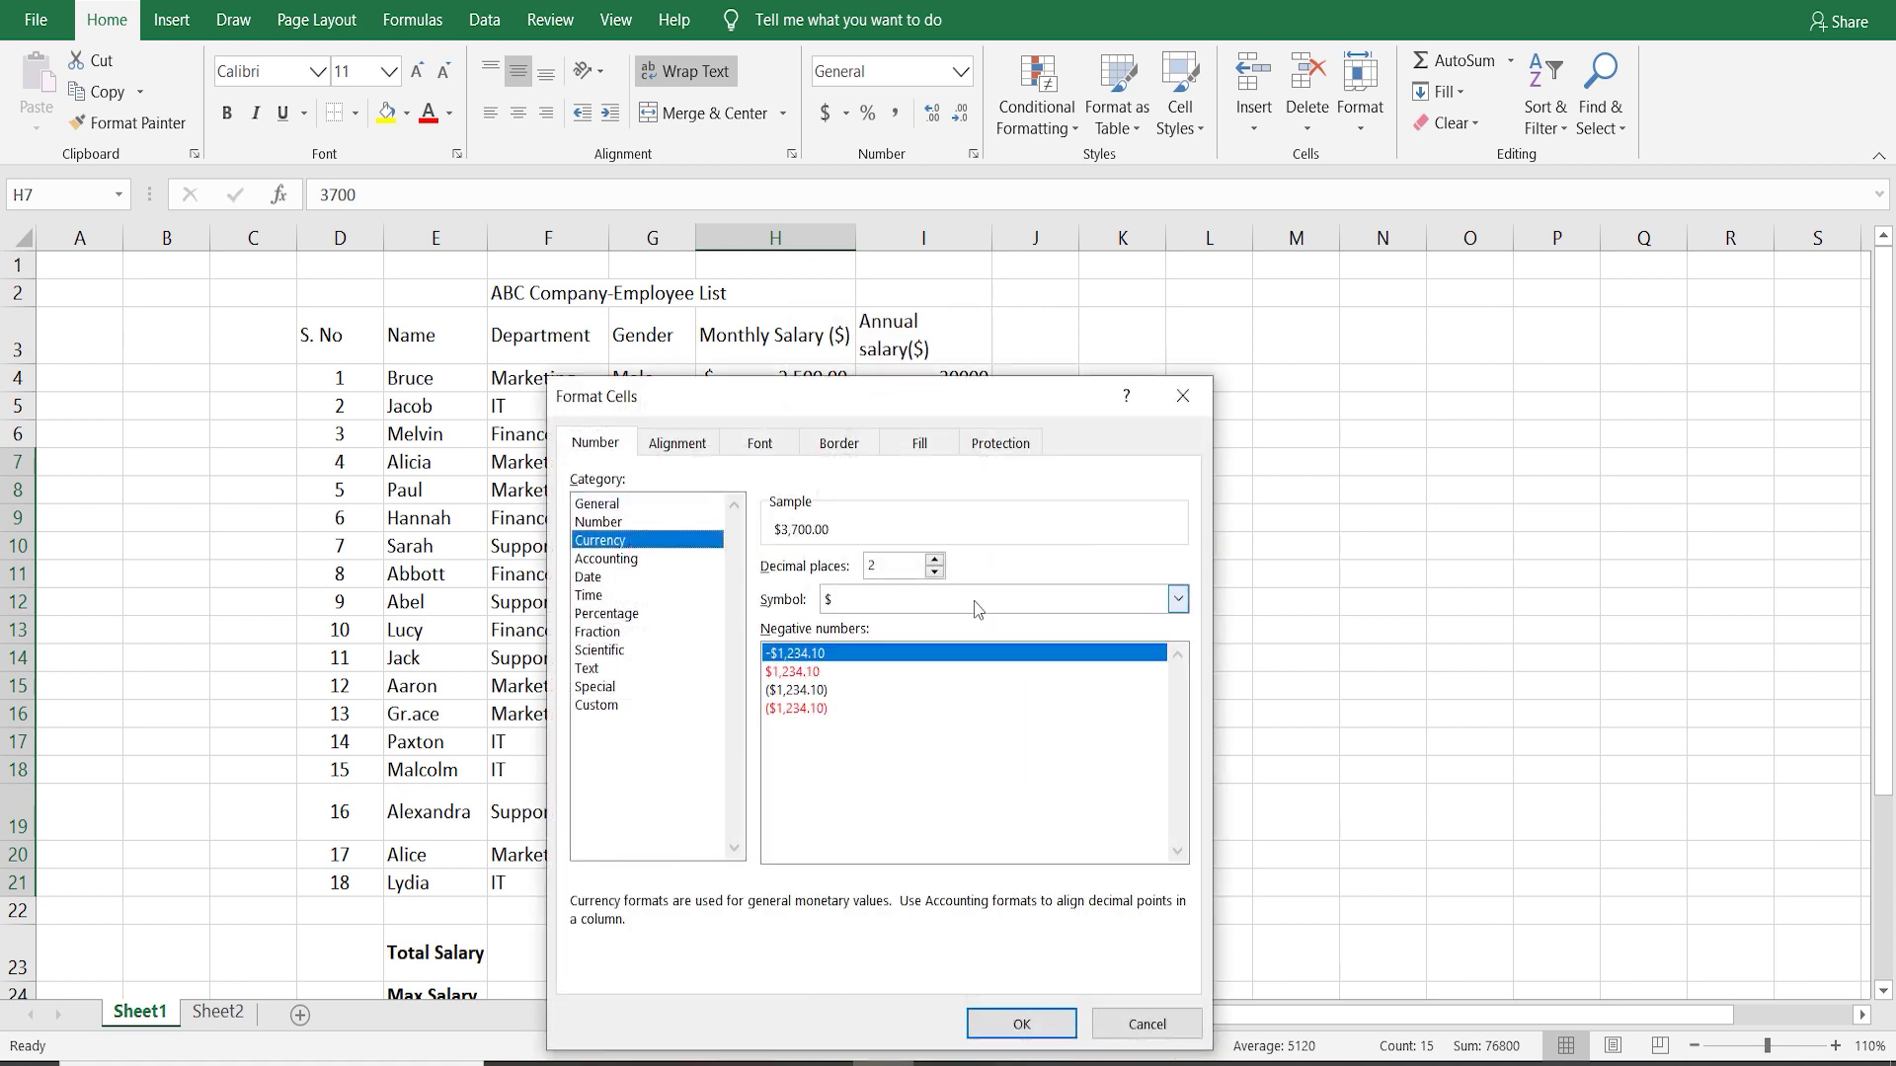
pyautogui.click(1016, 1035)
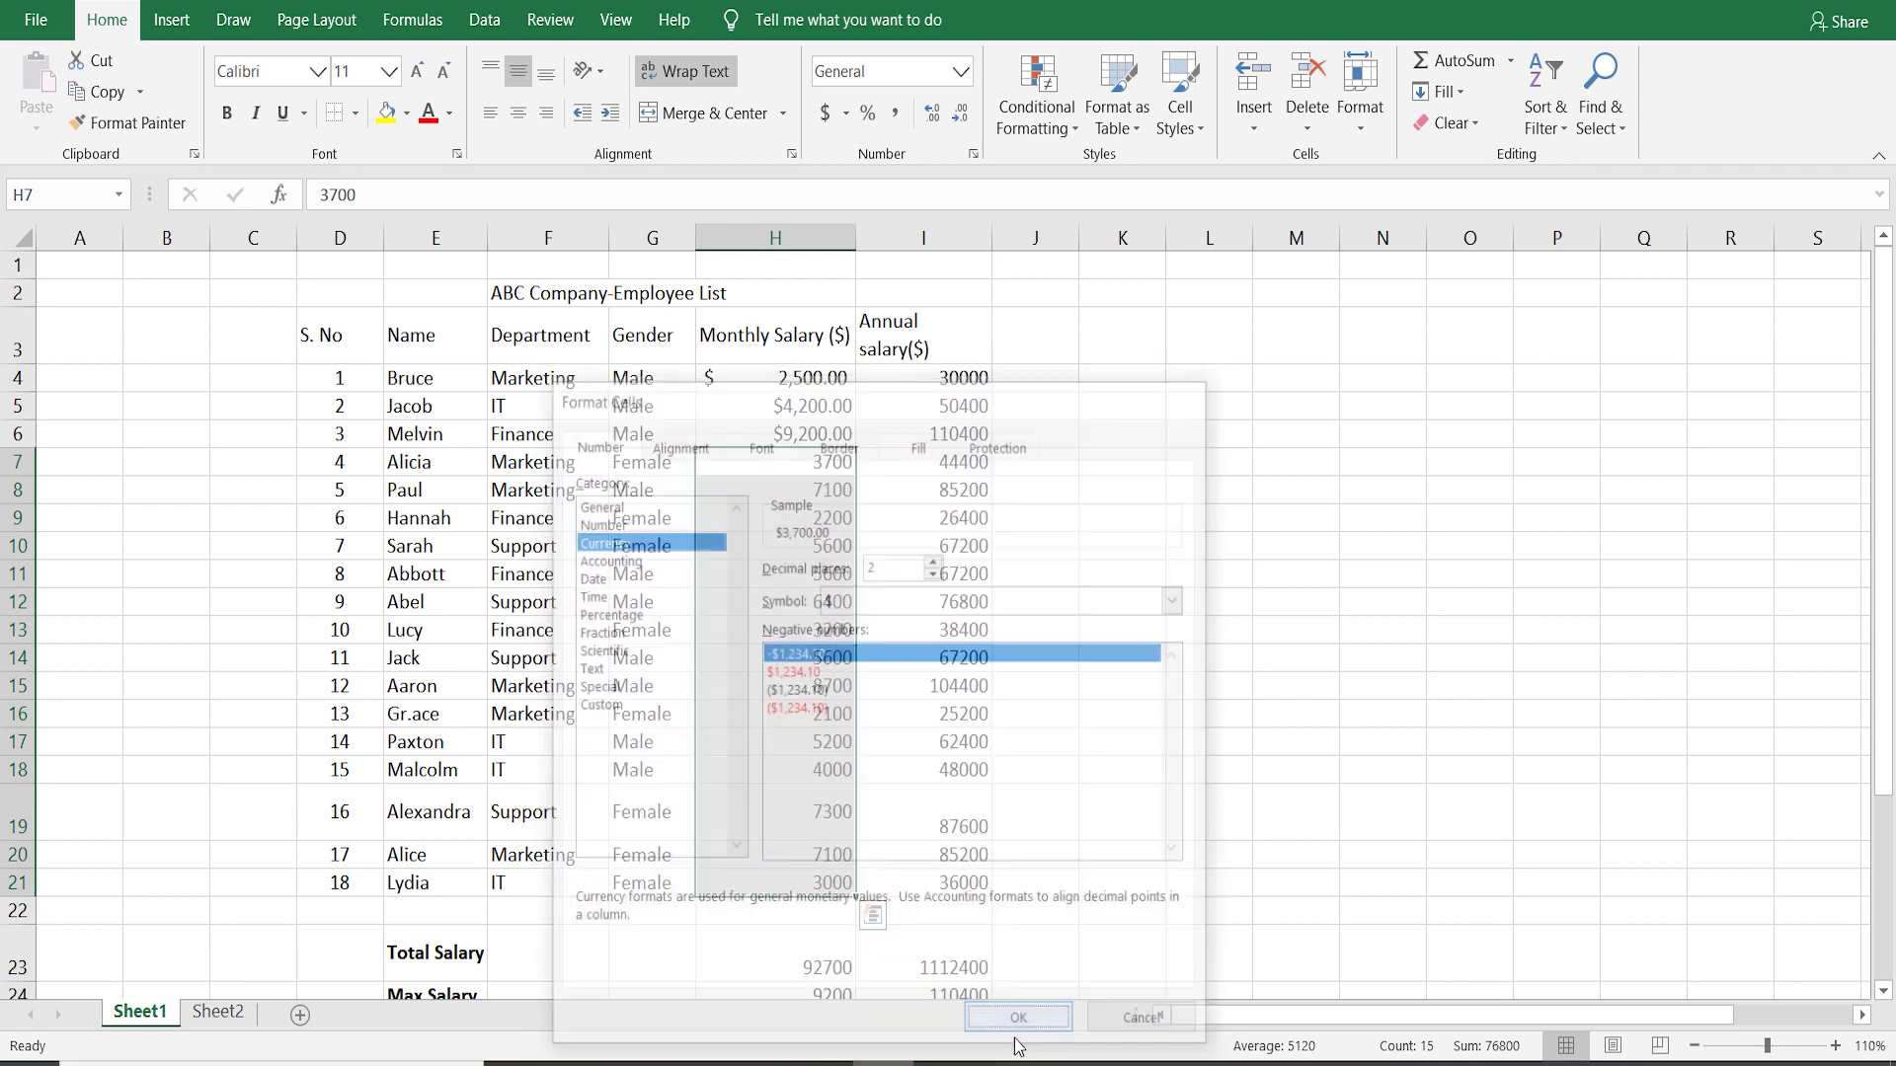
pyautogui.click(1292, 844)
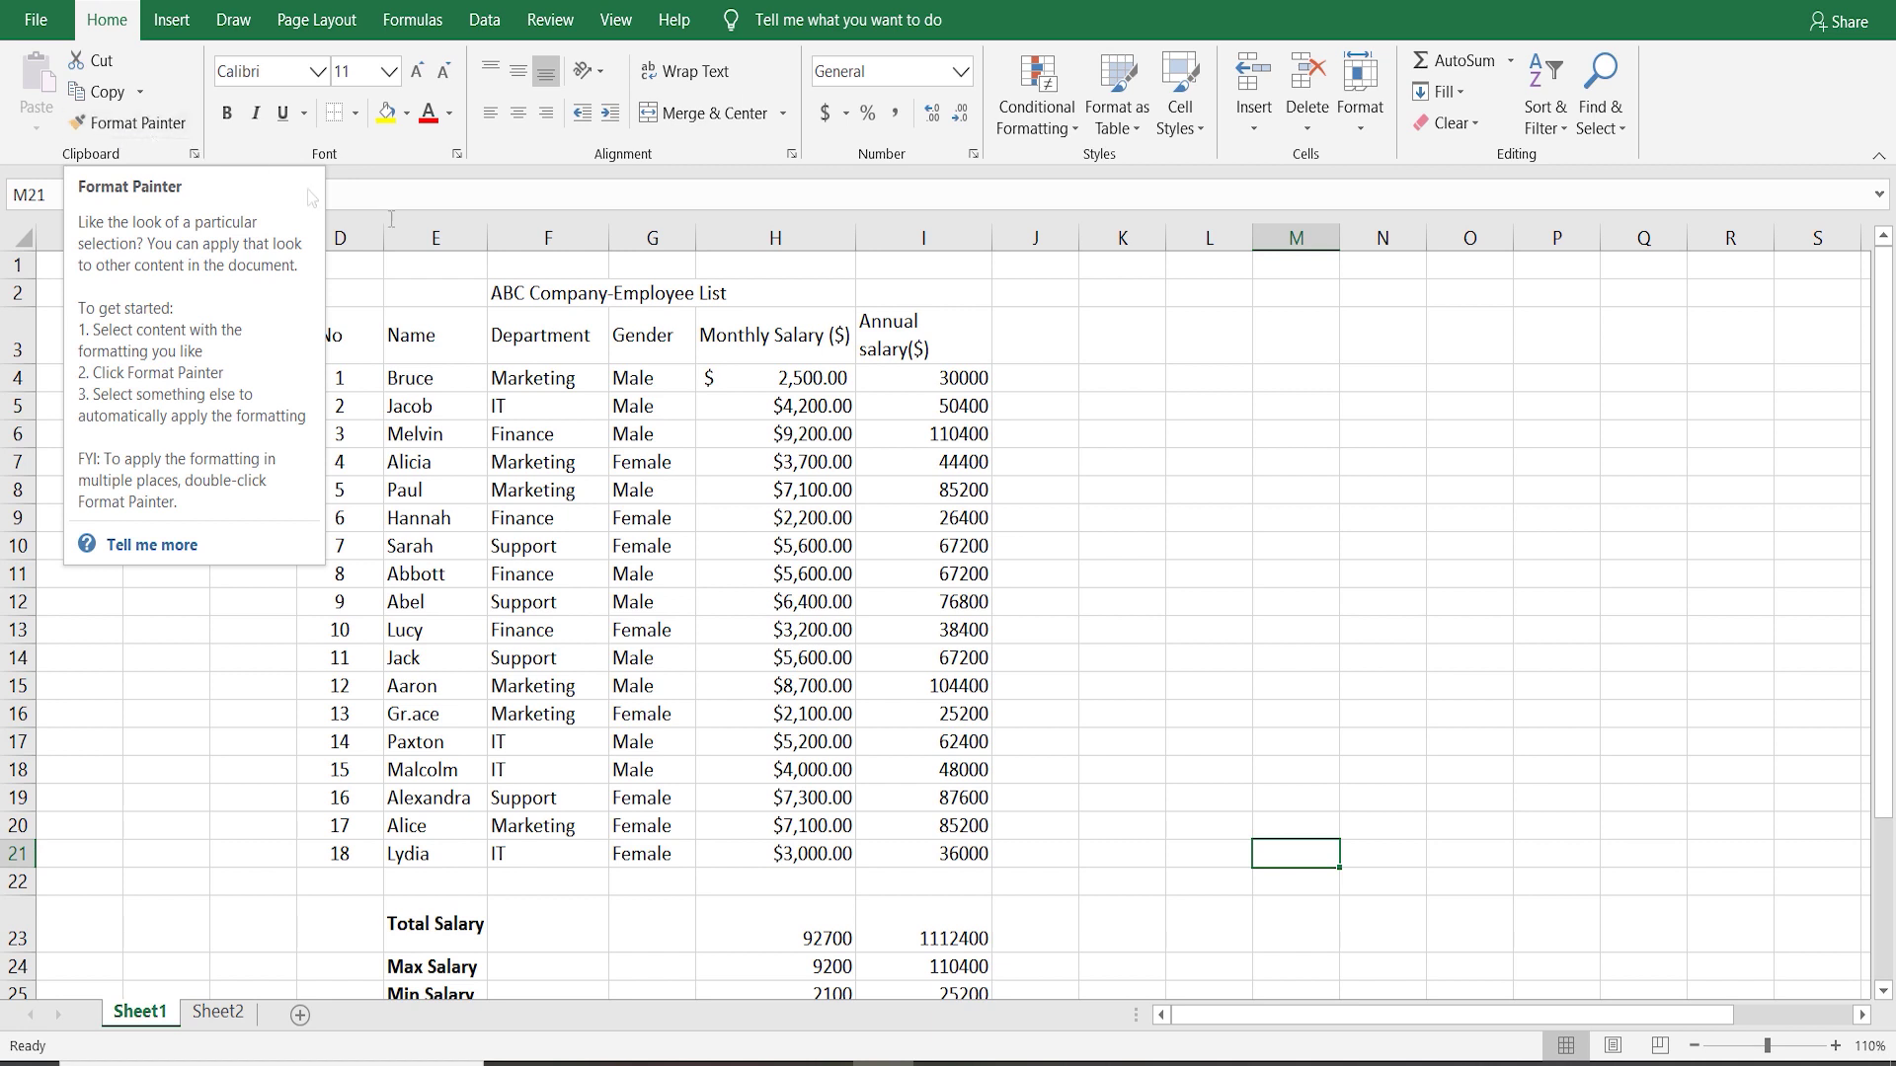
# - Use Format Painter to copy H5's currency format onto annual salaries I4:I21
pyautogui.click(788, 406)
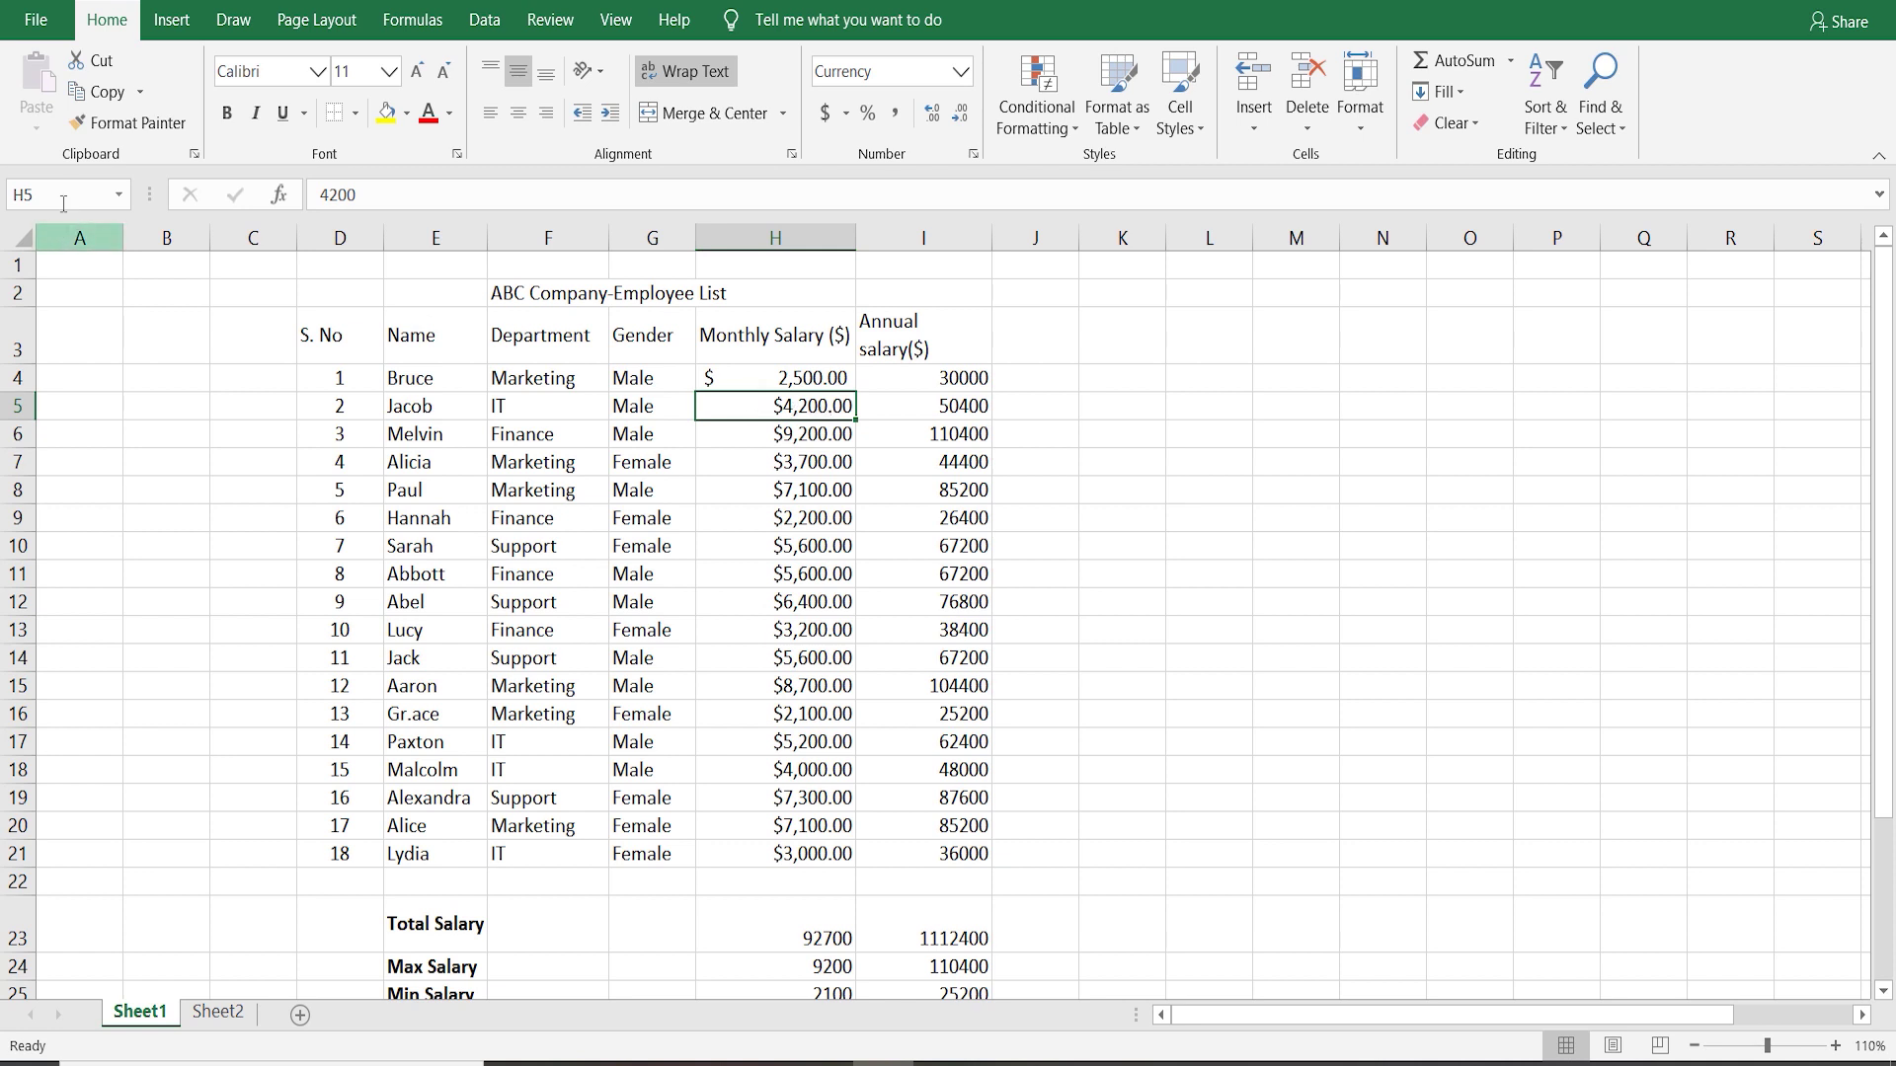
pyautogui.click(114, 124)
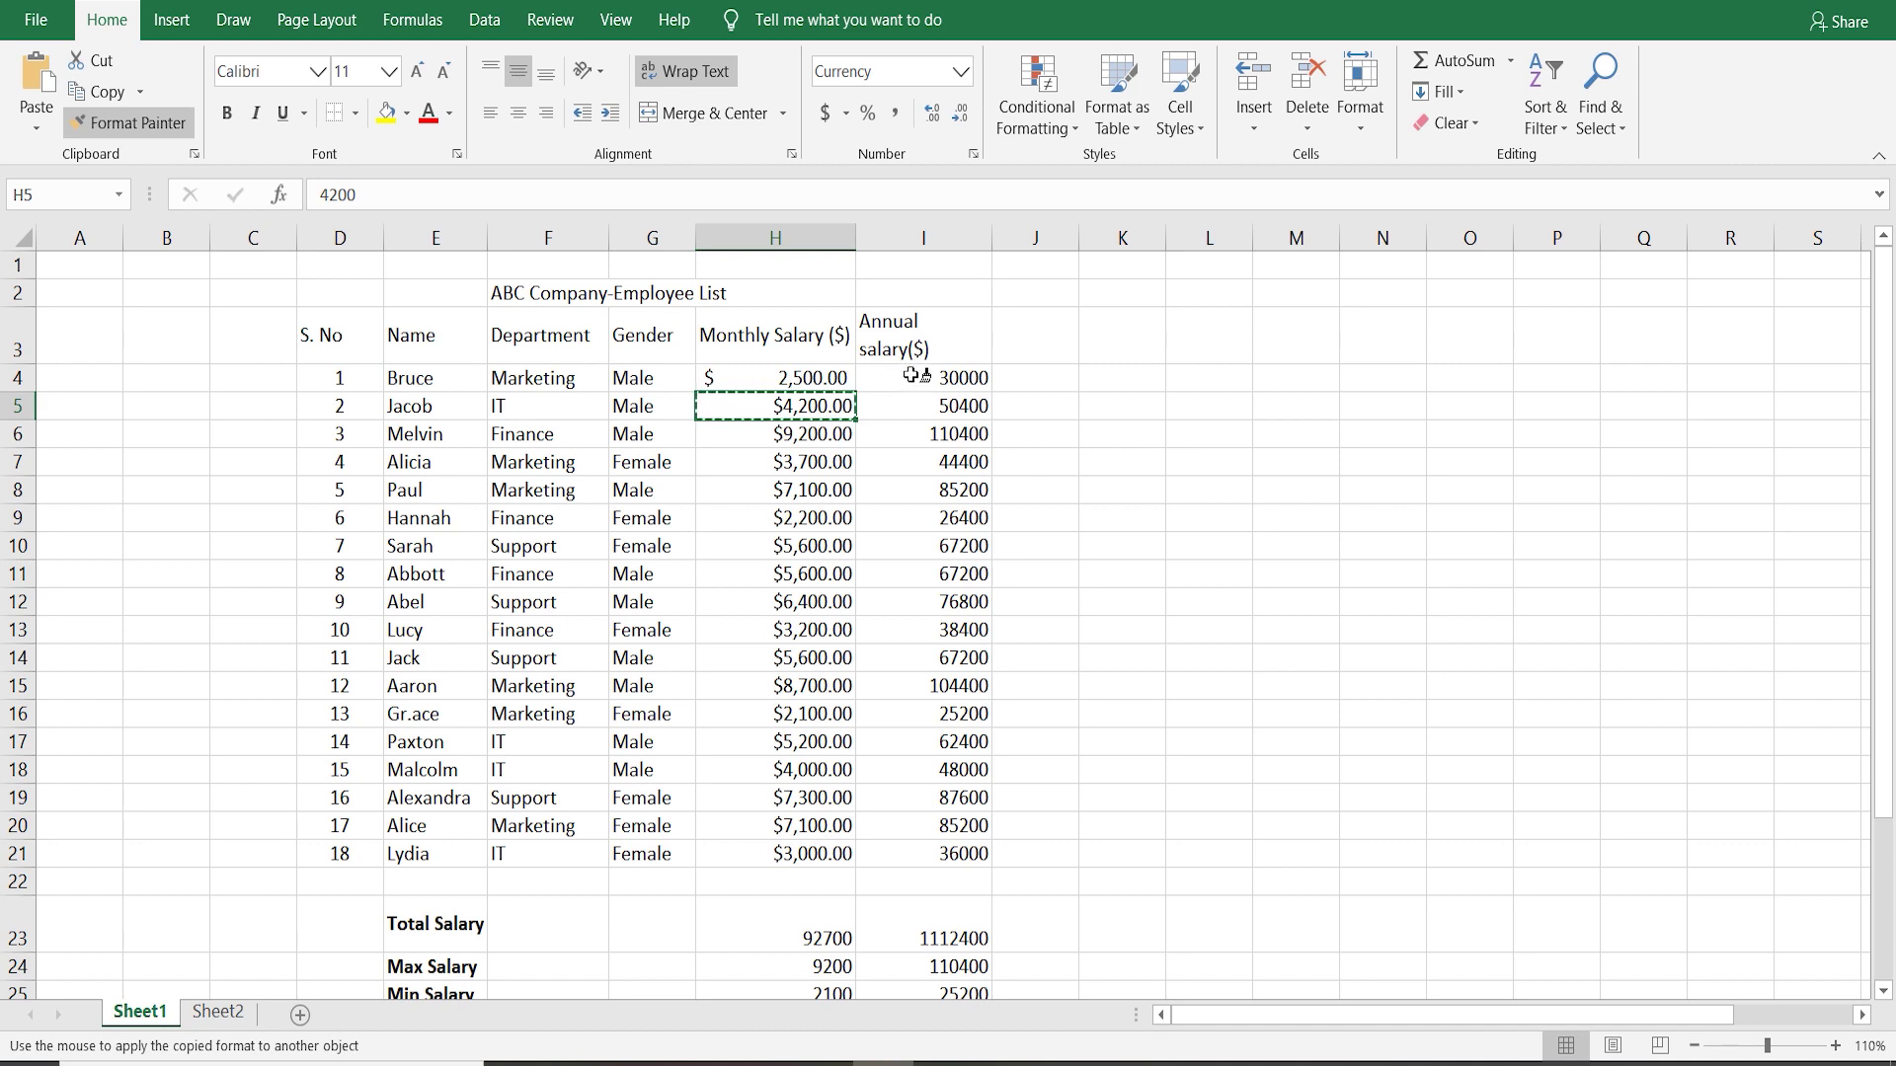
pyautogui.click(911, 376)
pyautogui.moveTo(911, 376); pyautogui.dragTo(943, 850)
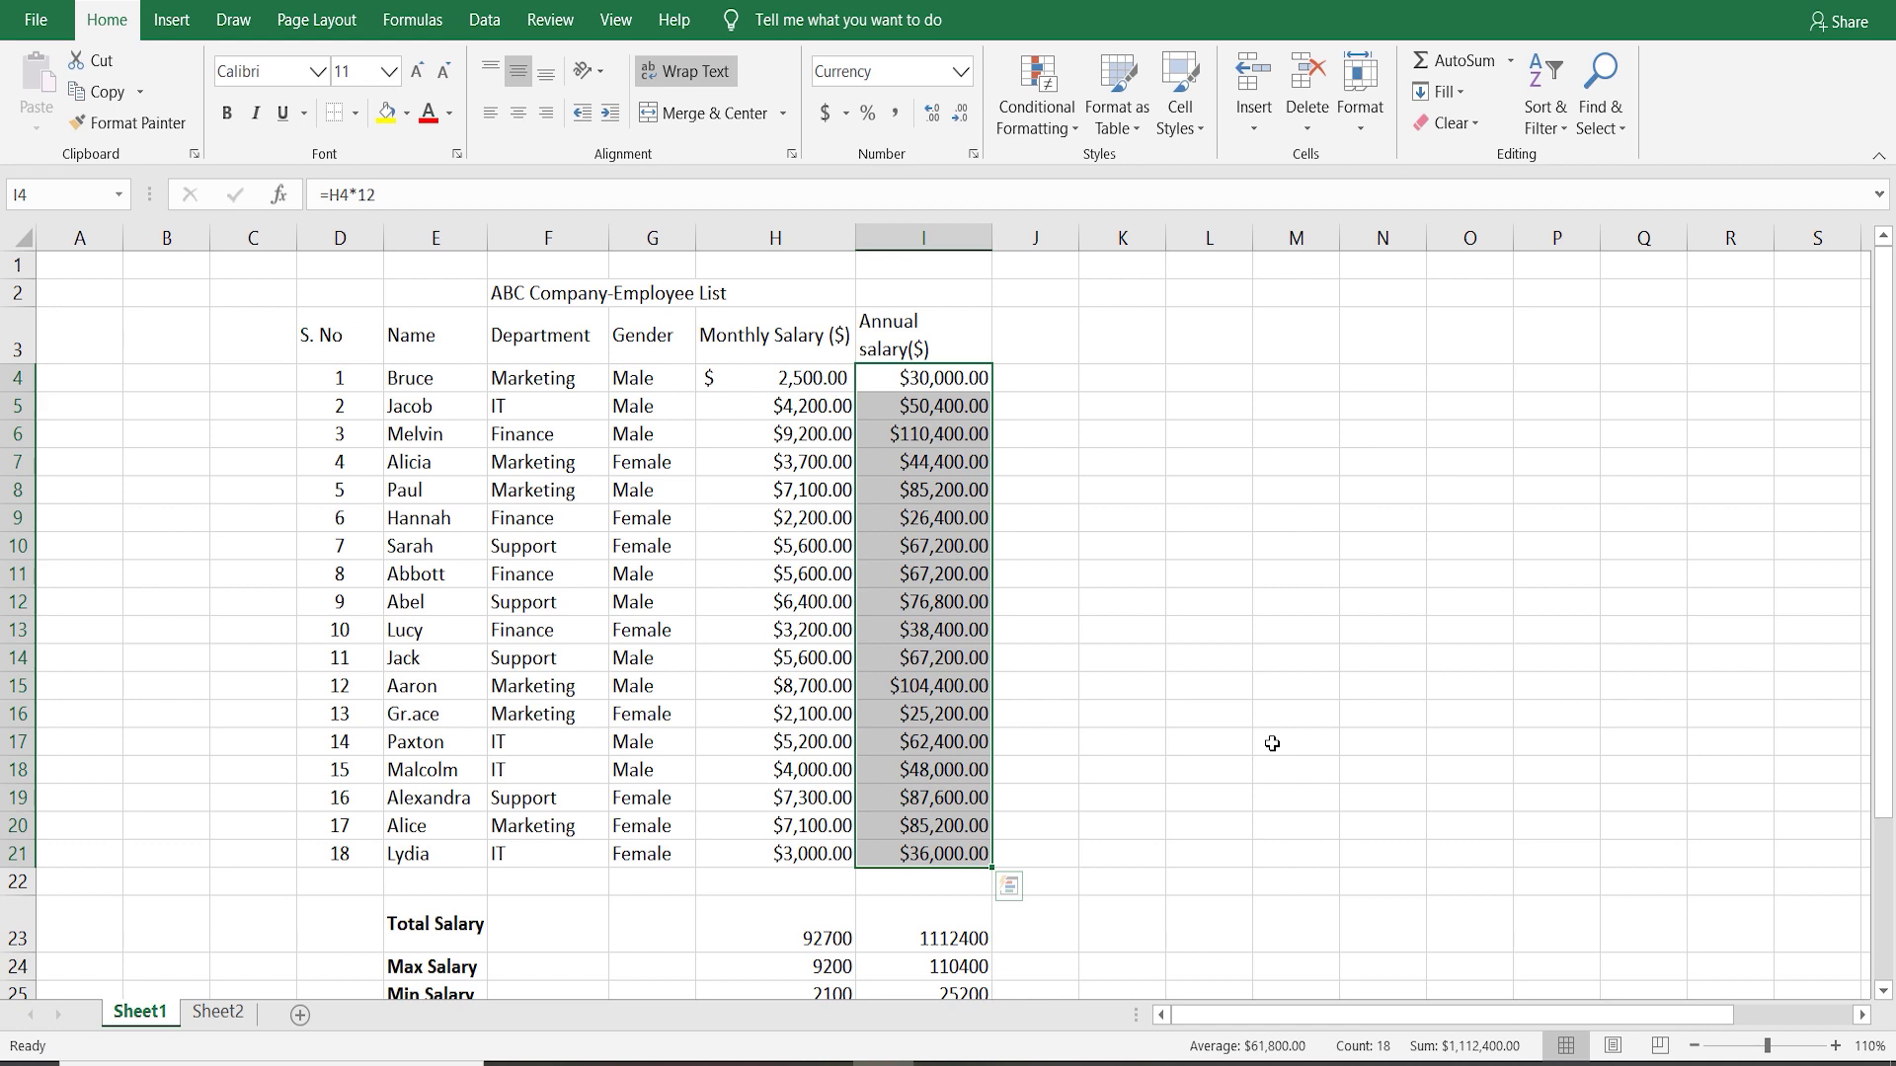
# - Deselect the annual salaries and move down to the salary totals rows
pyautogui.click(1272, 743)
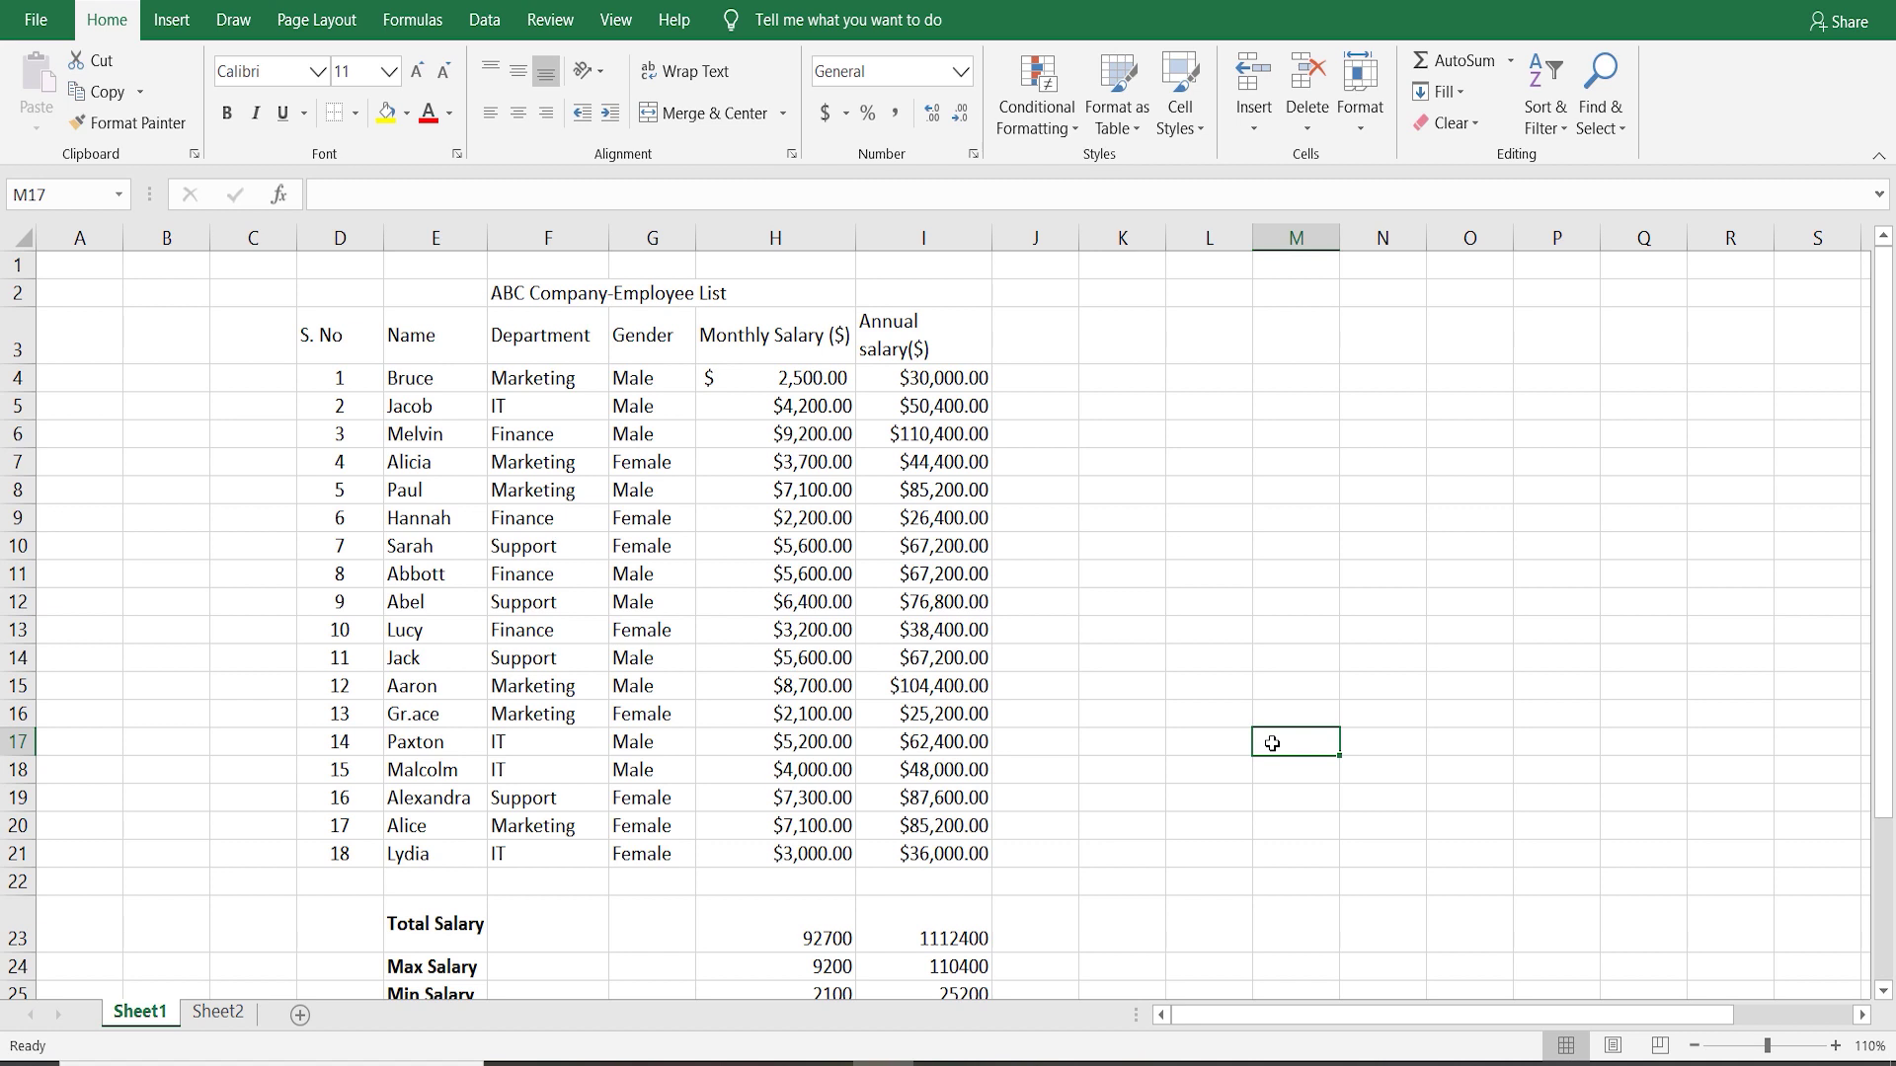
pyautogui.press('Down')
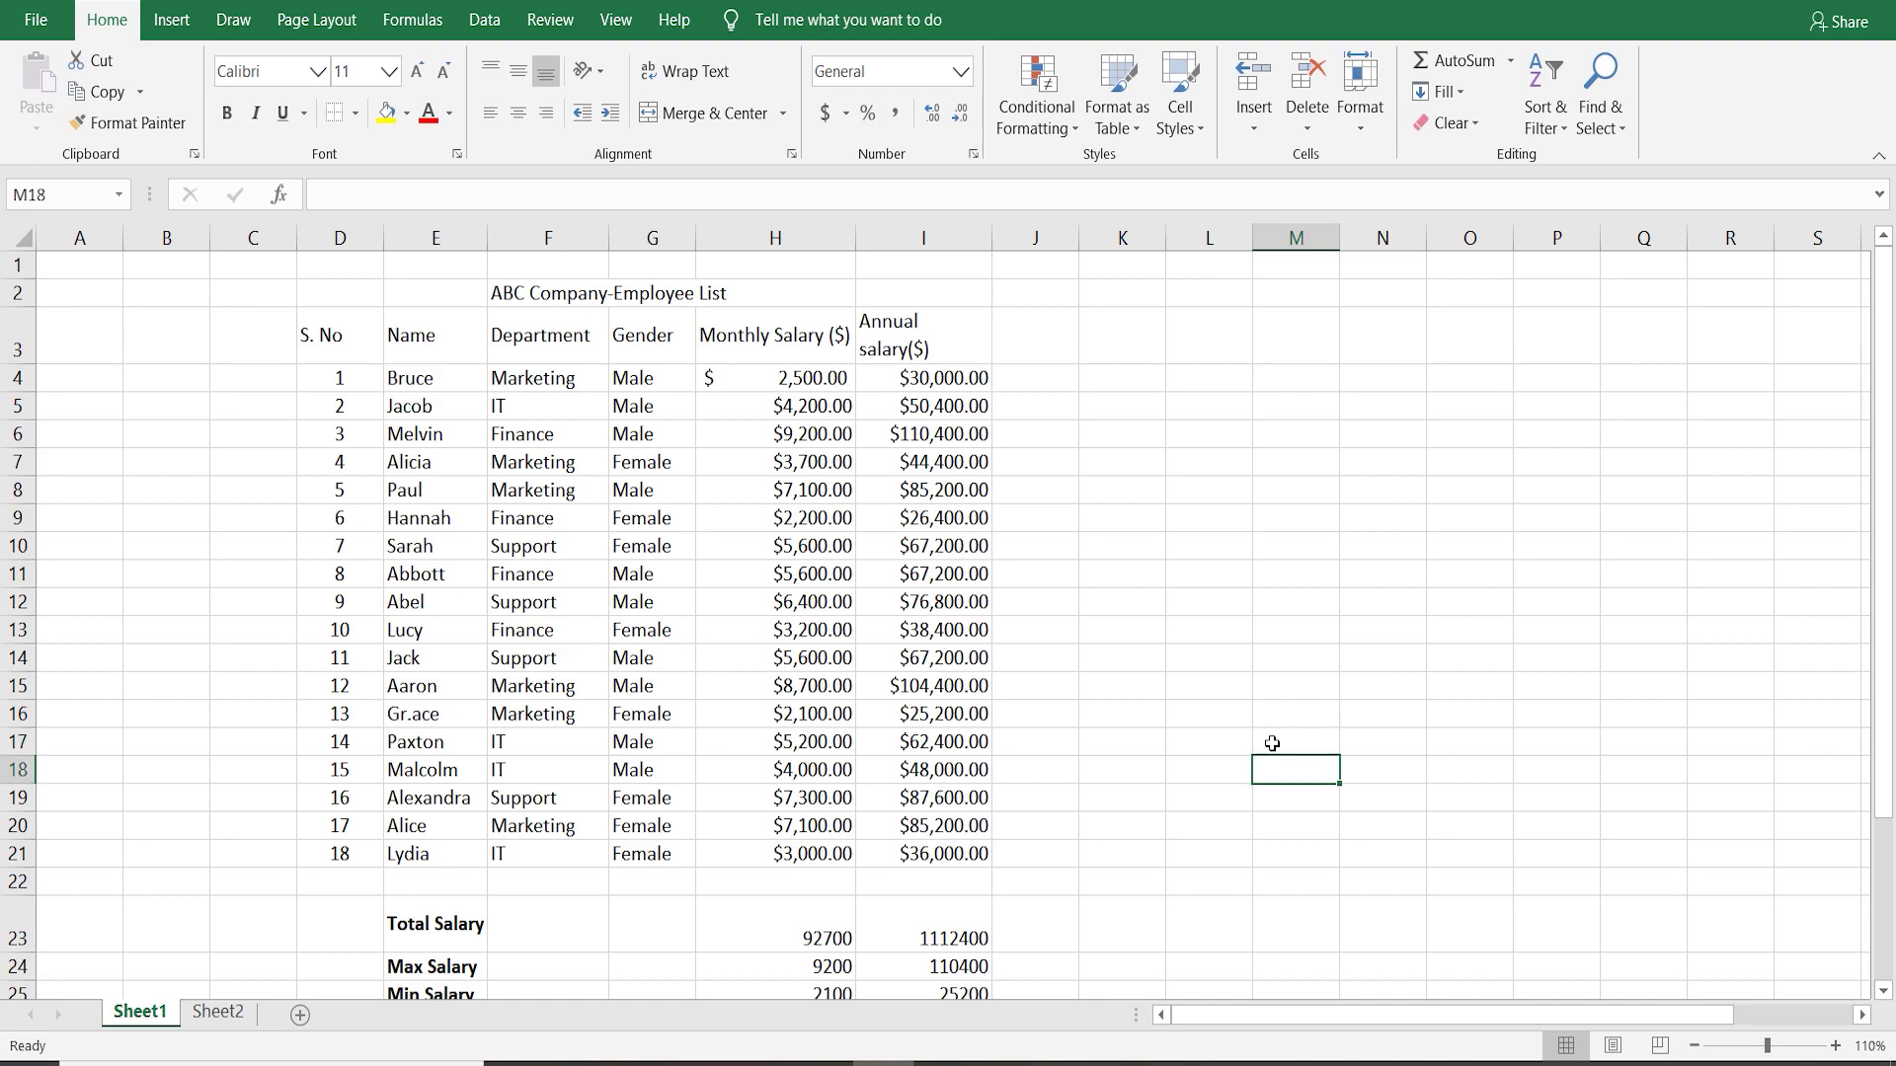
pyautogui.press('Down')
pyautogui.press('Down')
pyautogui.press('Down')
pyautogui.press('Down')
pyautogui.press('Down')
pyautogui.press('Down')
pyautogui.press('Down')
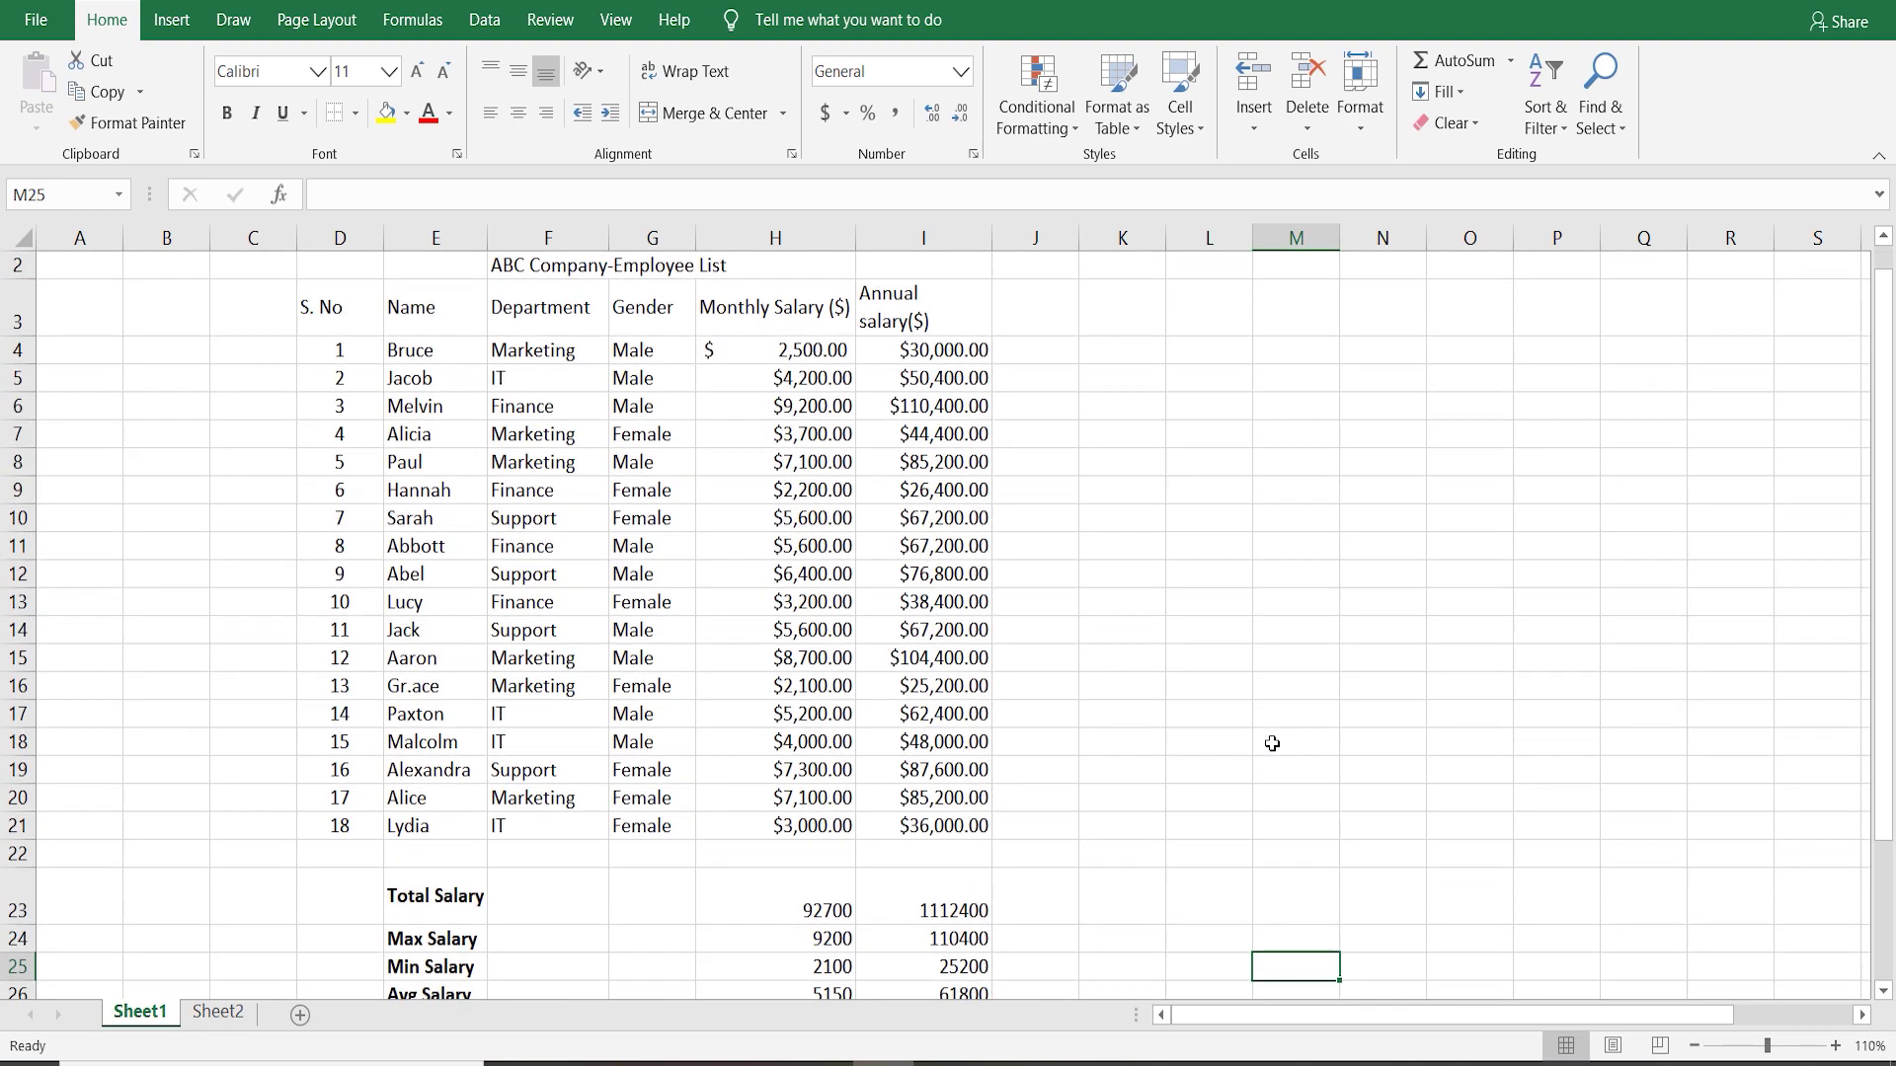
pyautogui.scroll(-1, 1272, 744)
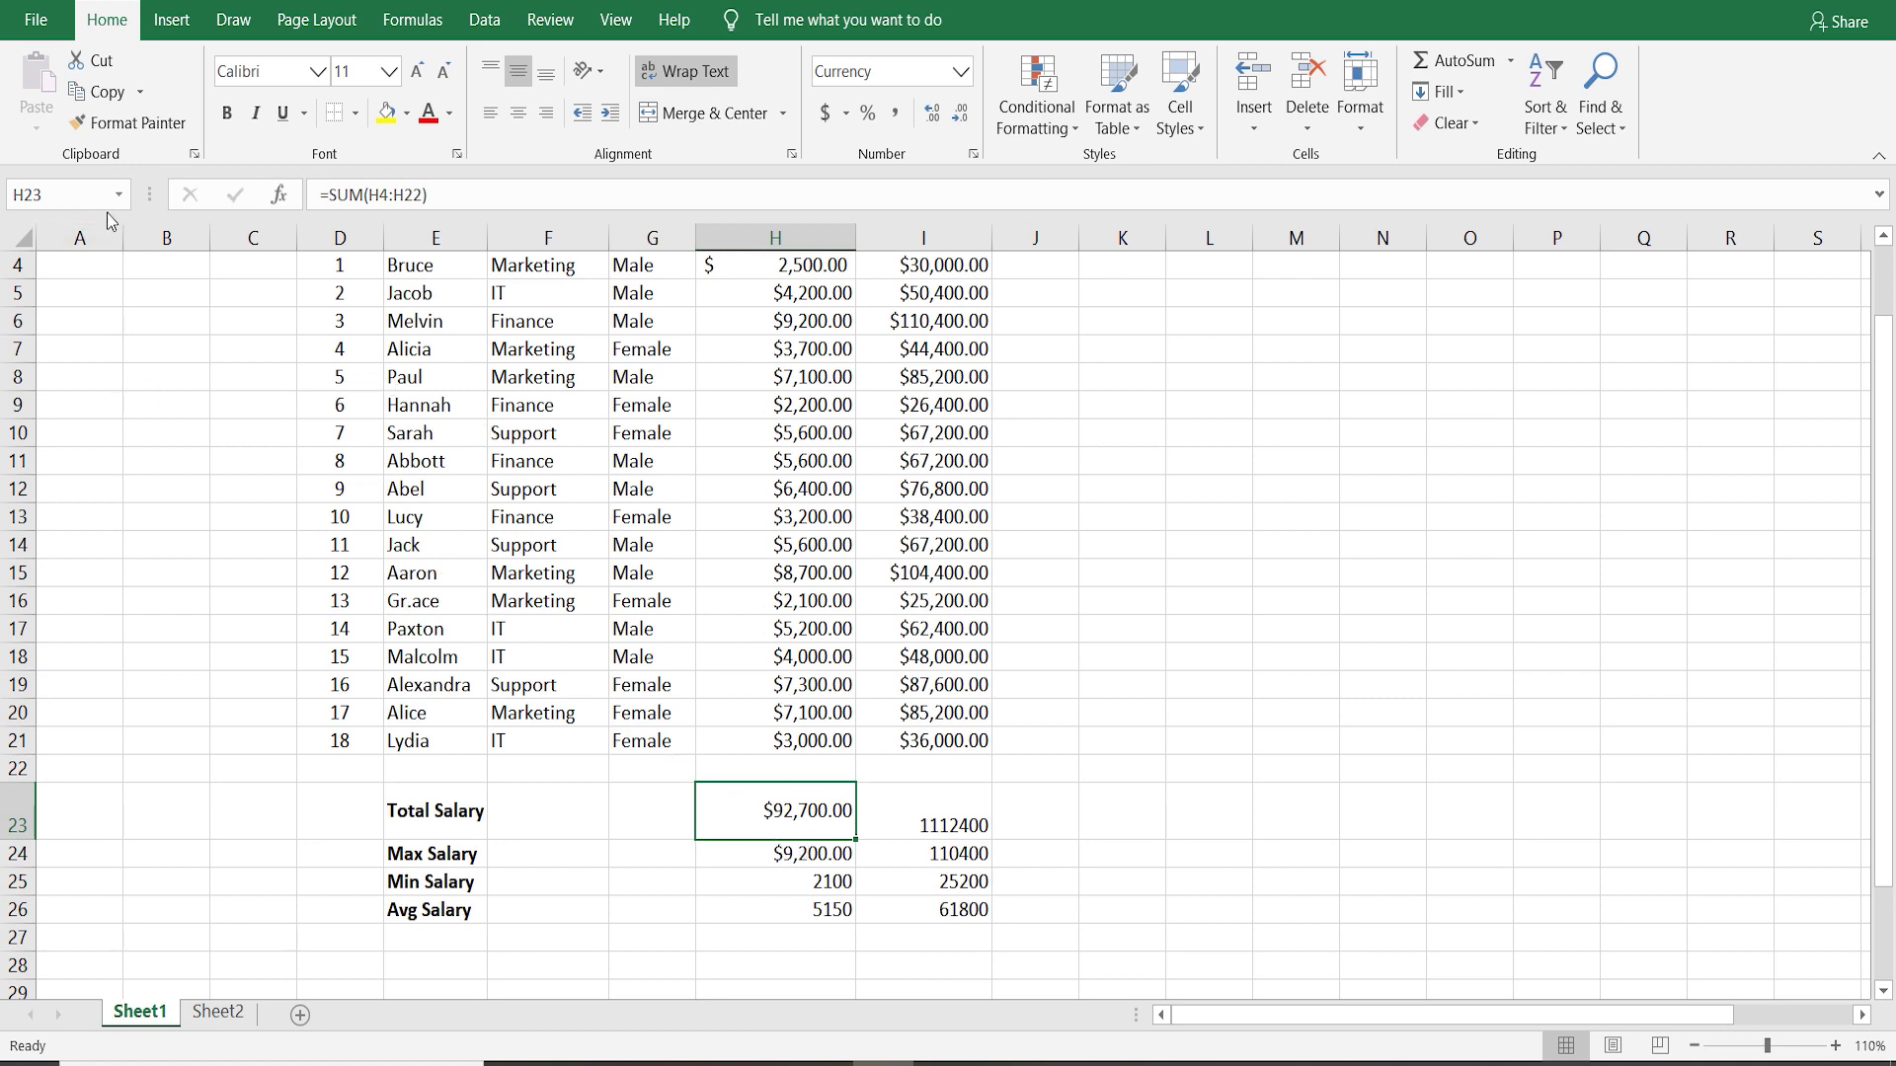
# - Format-paint H23's currency onto Min and Avg salaries H25:H26 and annual totals I23:I26
pyautogui.click(136, 123)
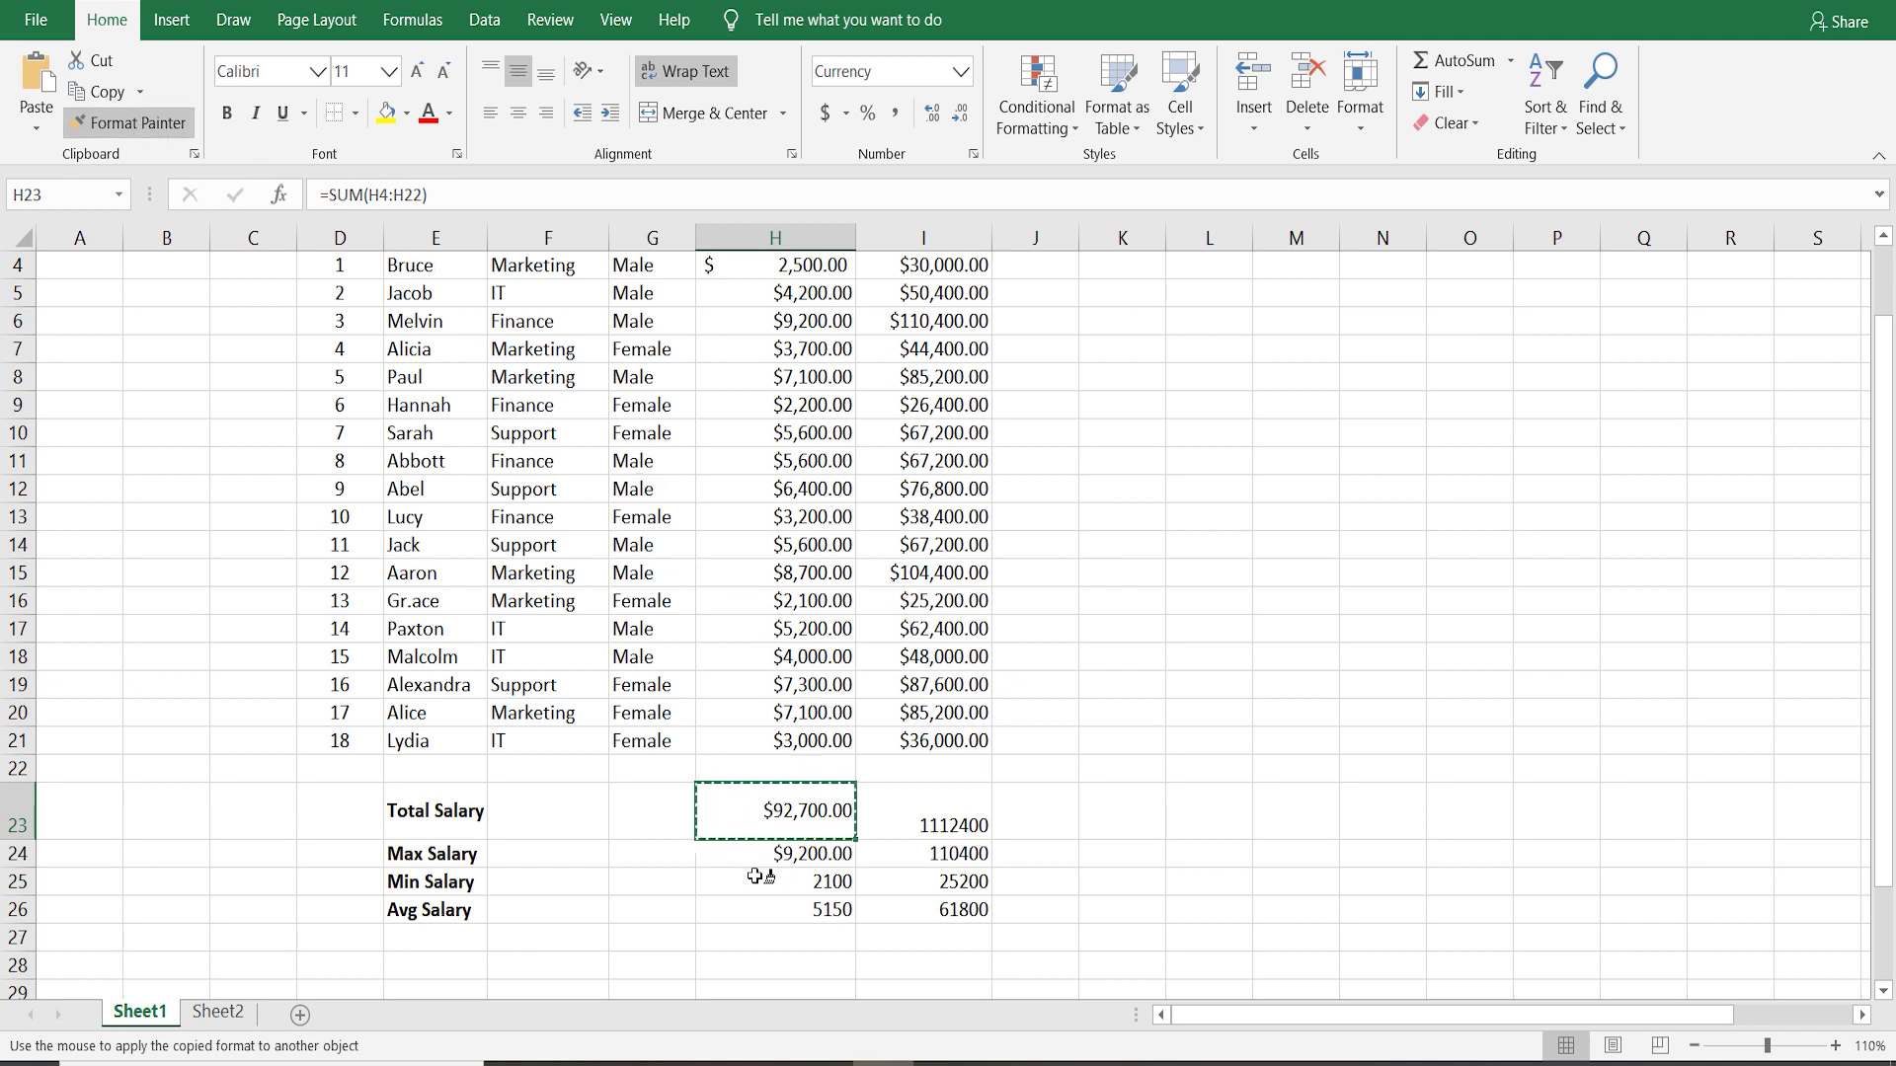
pyautogui.moveTo(756, 879); pyautogui.dragTo(774, 913)
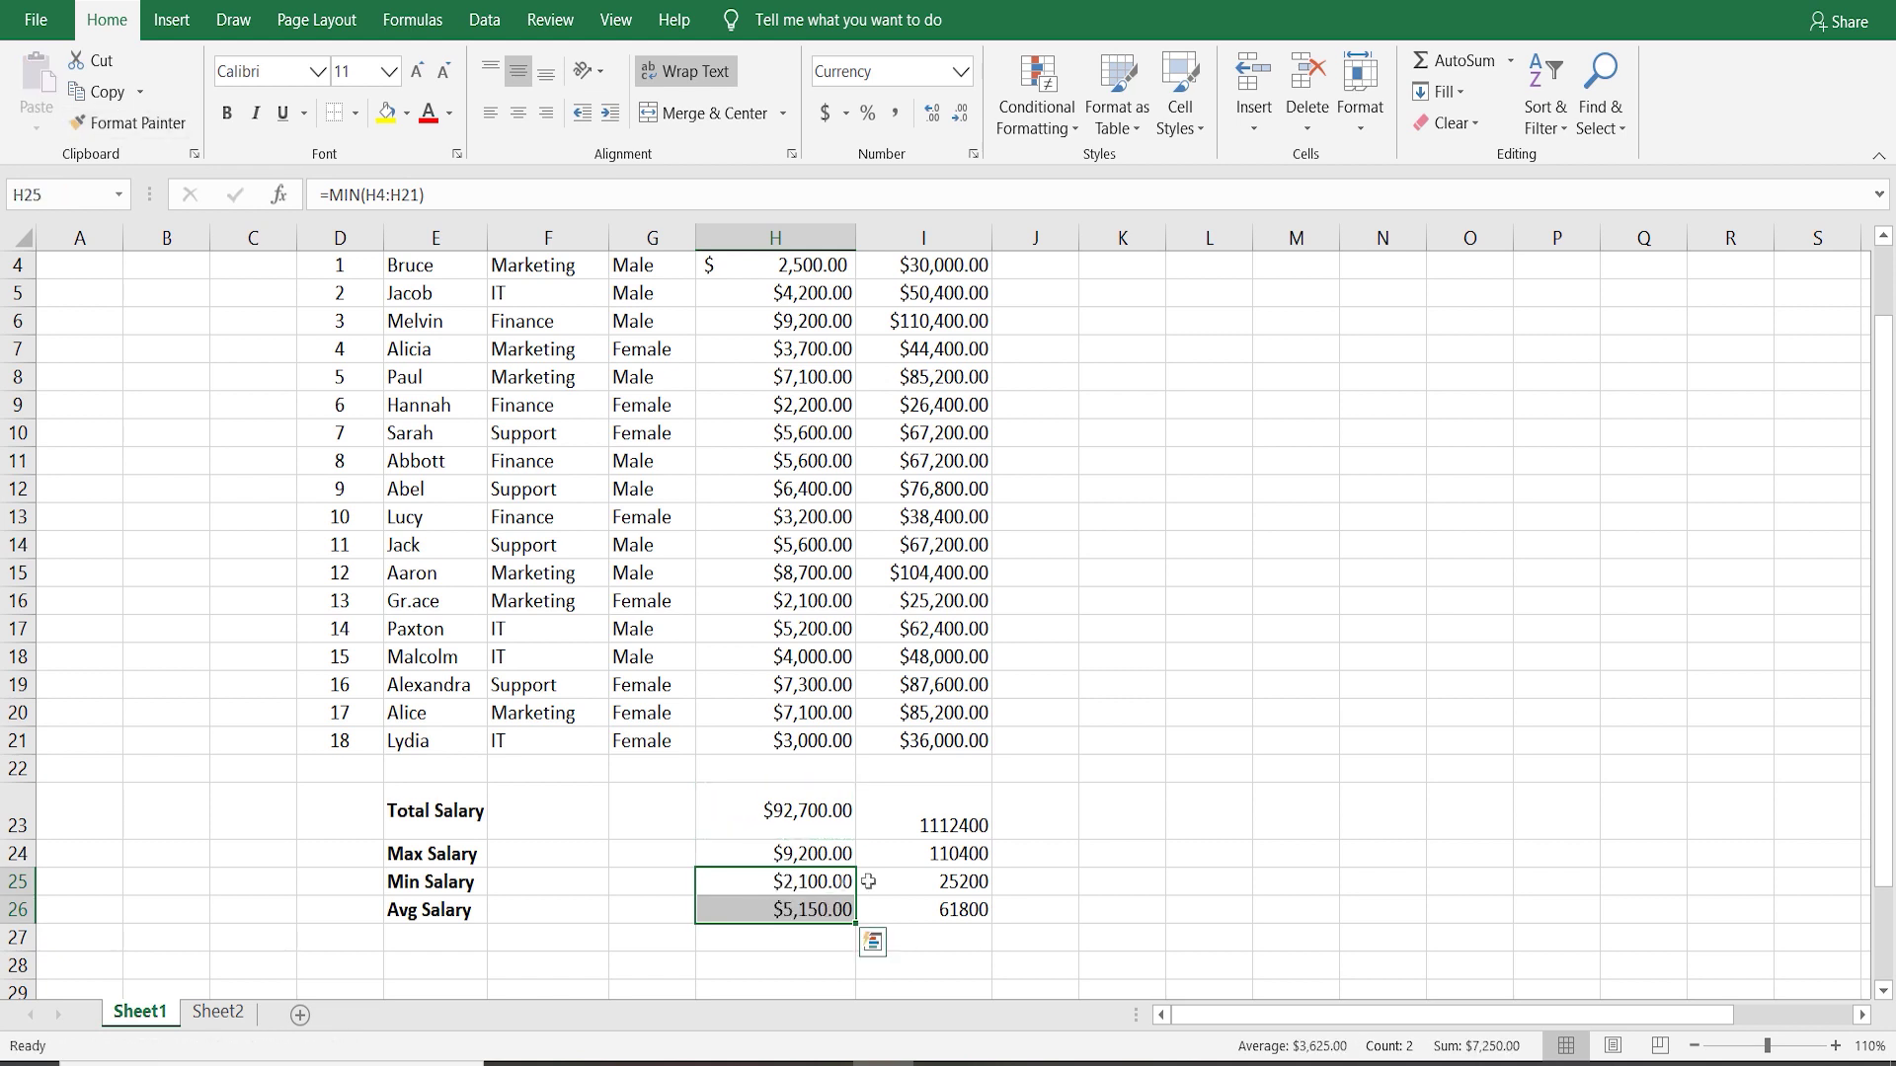
pyautogui.click(823, 818)
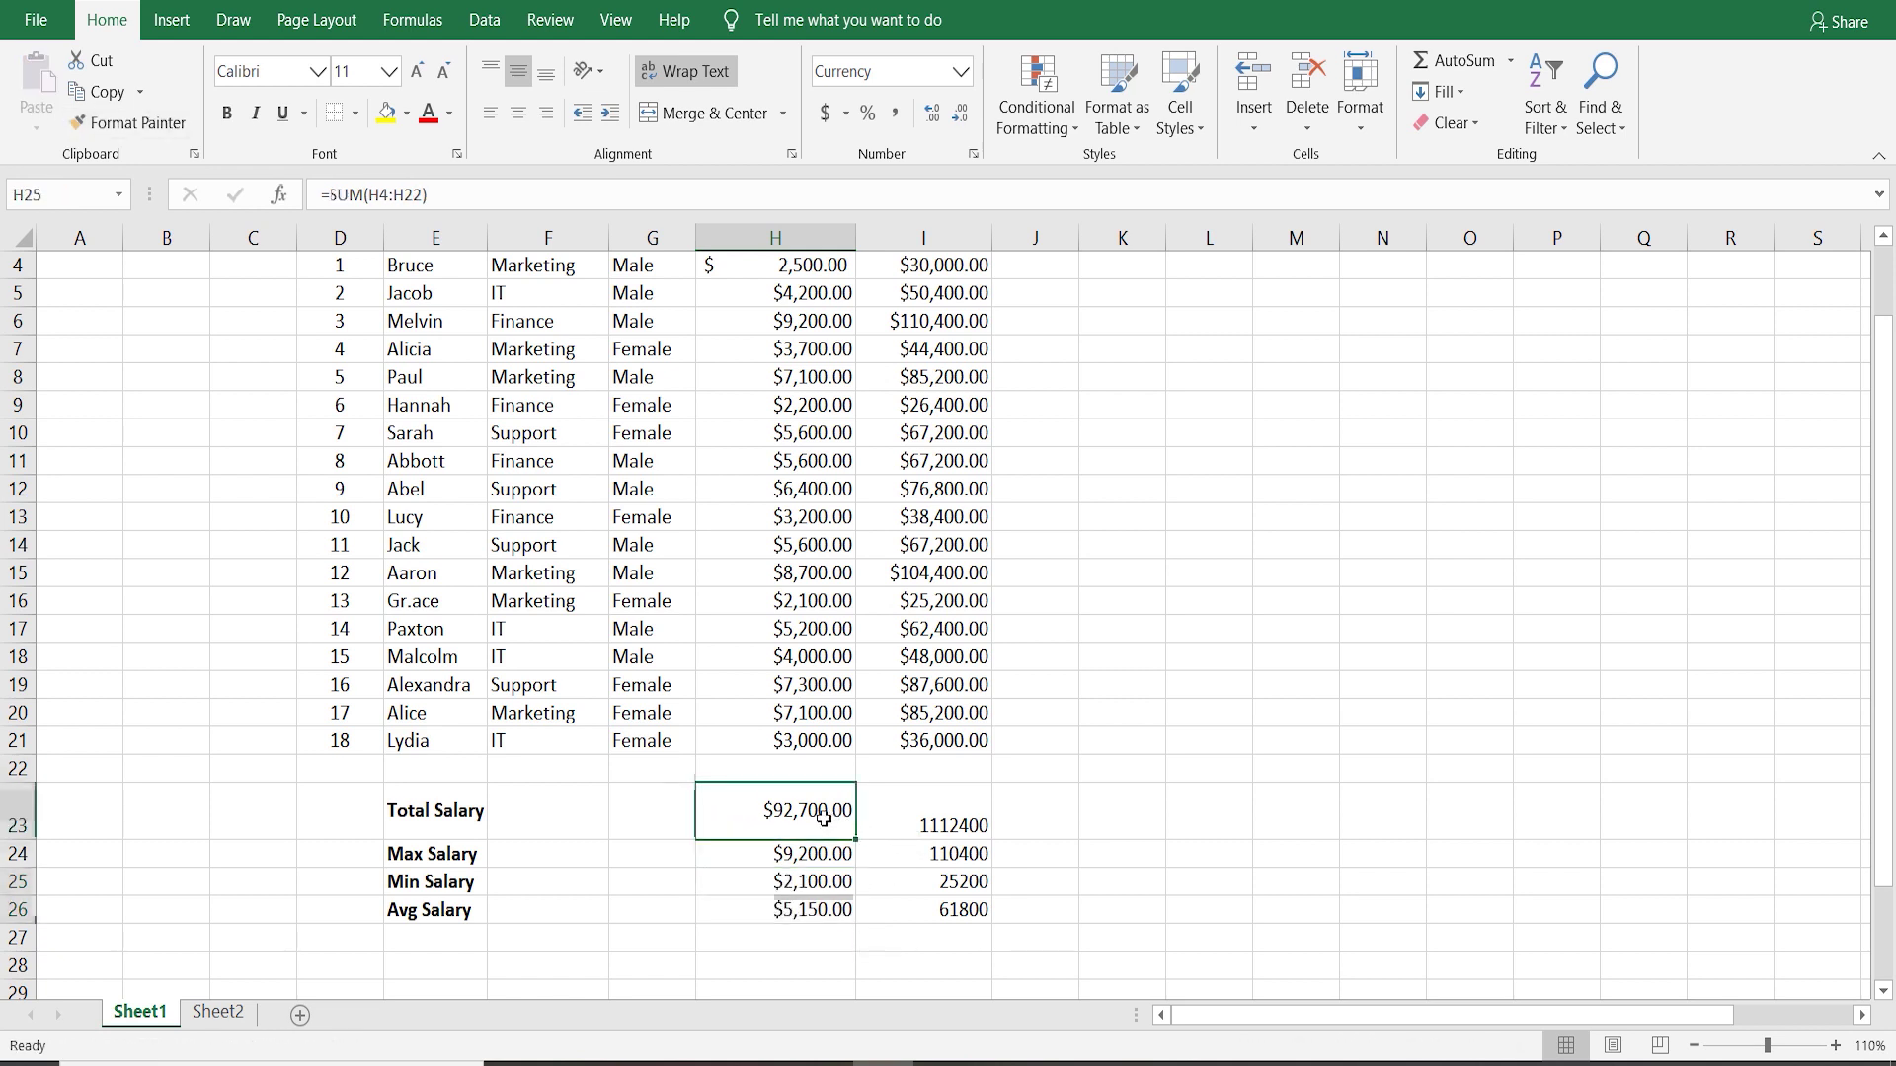
pyautogui.click(86, 129)
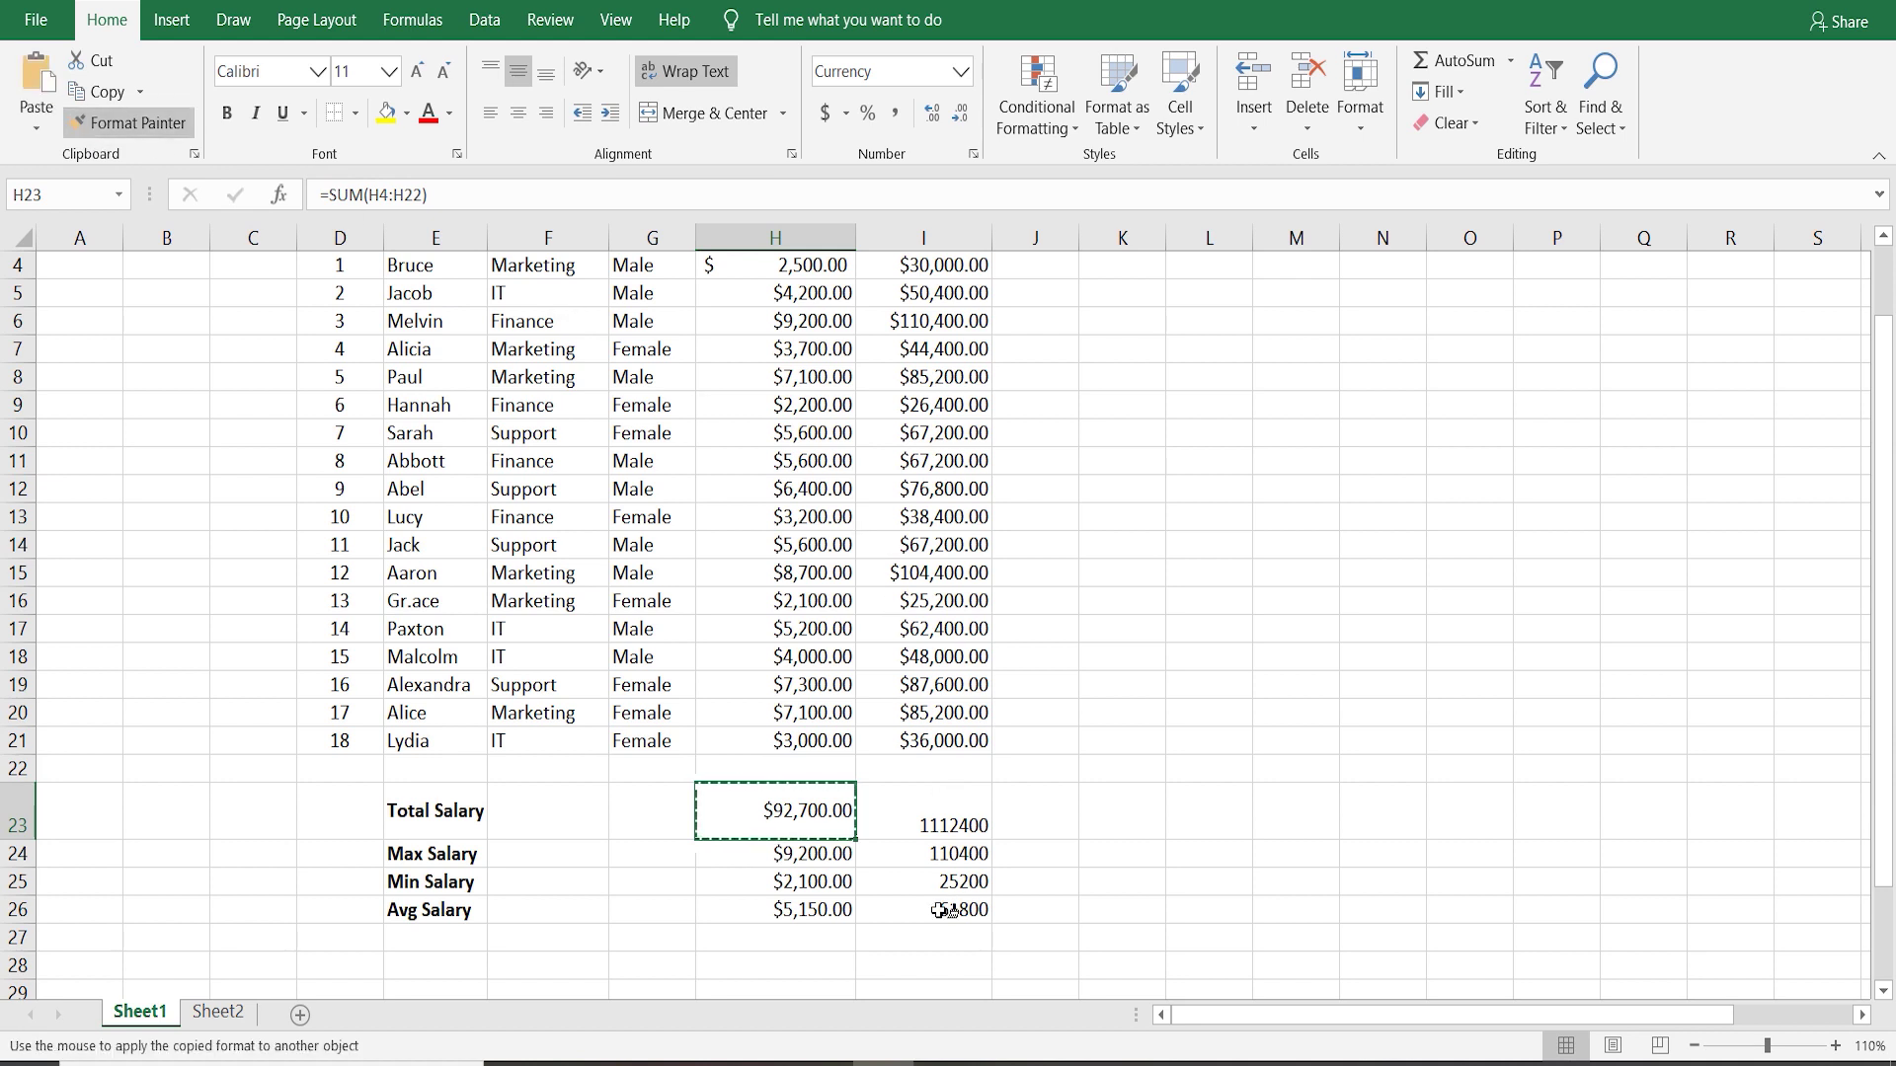
pyautogui.moveTo(915, 812); pyautogui.dragTo(920, 905)
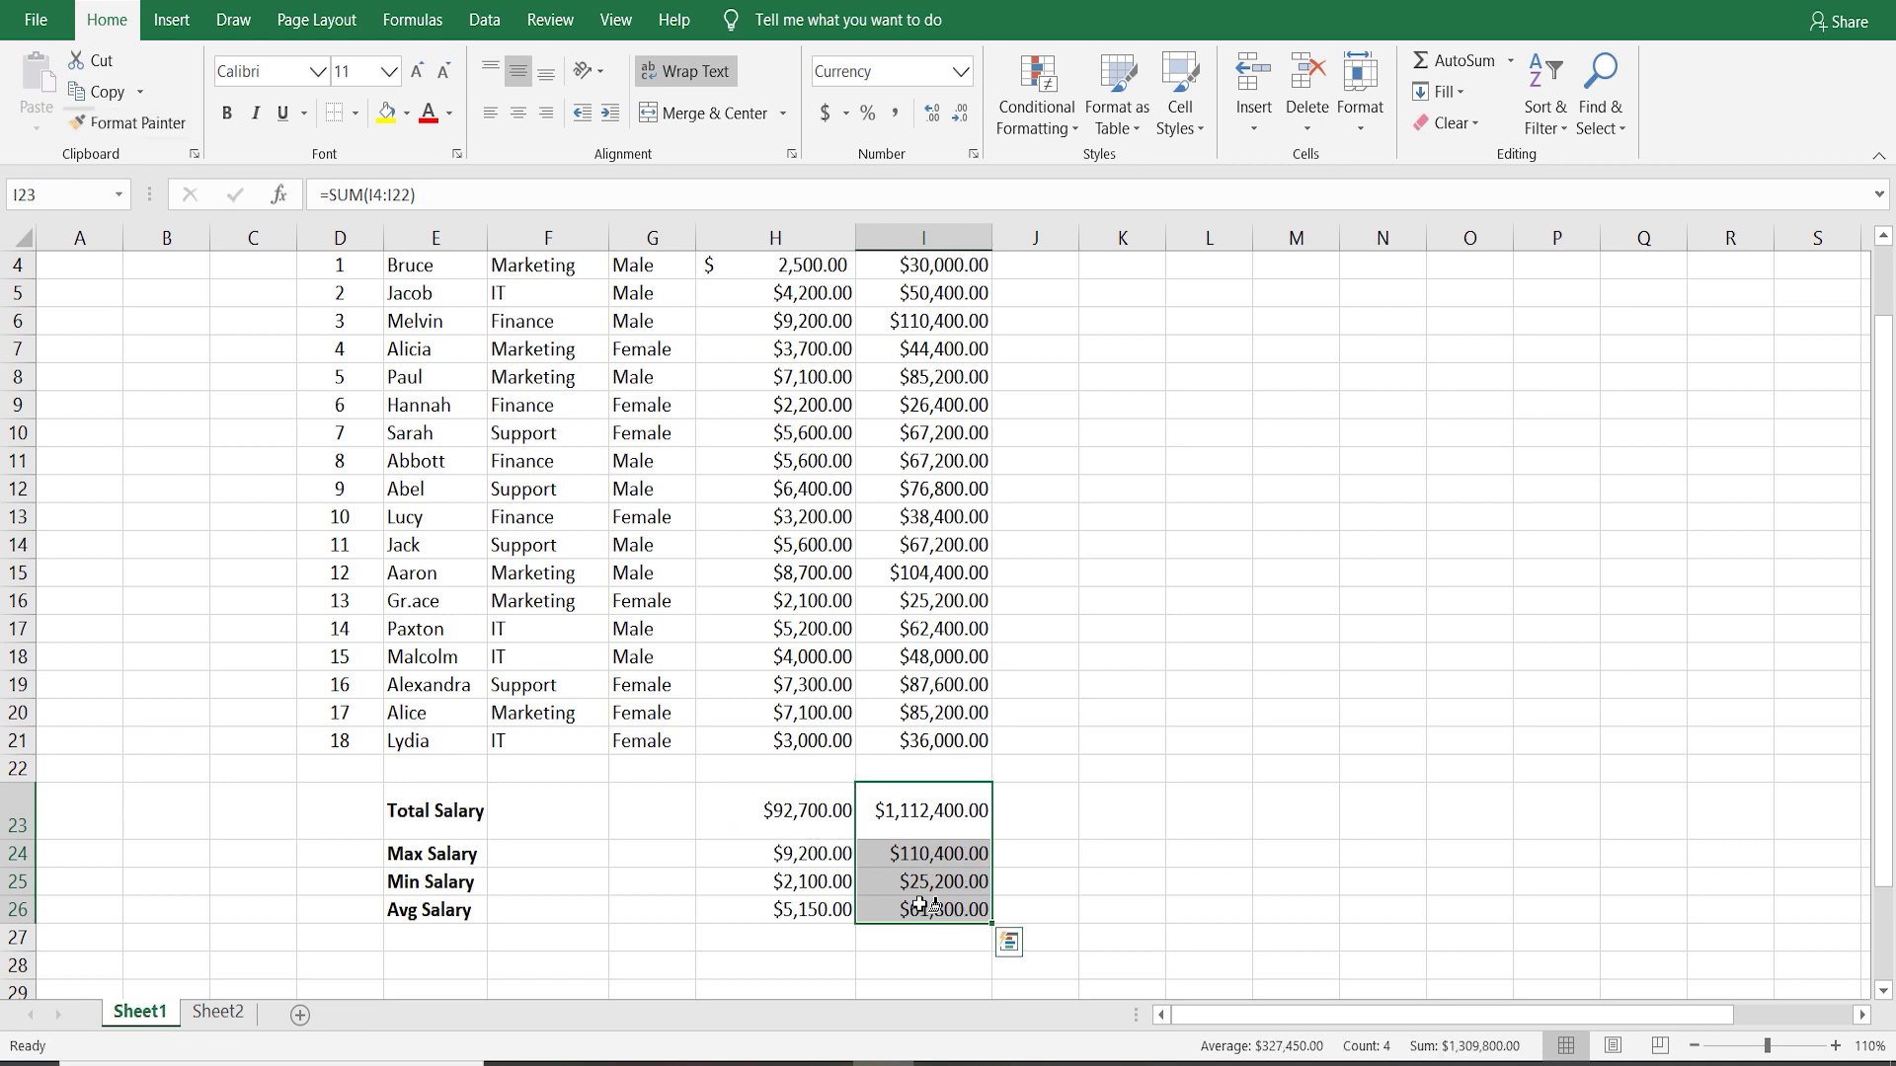
pyautogui.click(1174, 814)
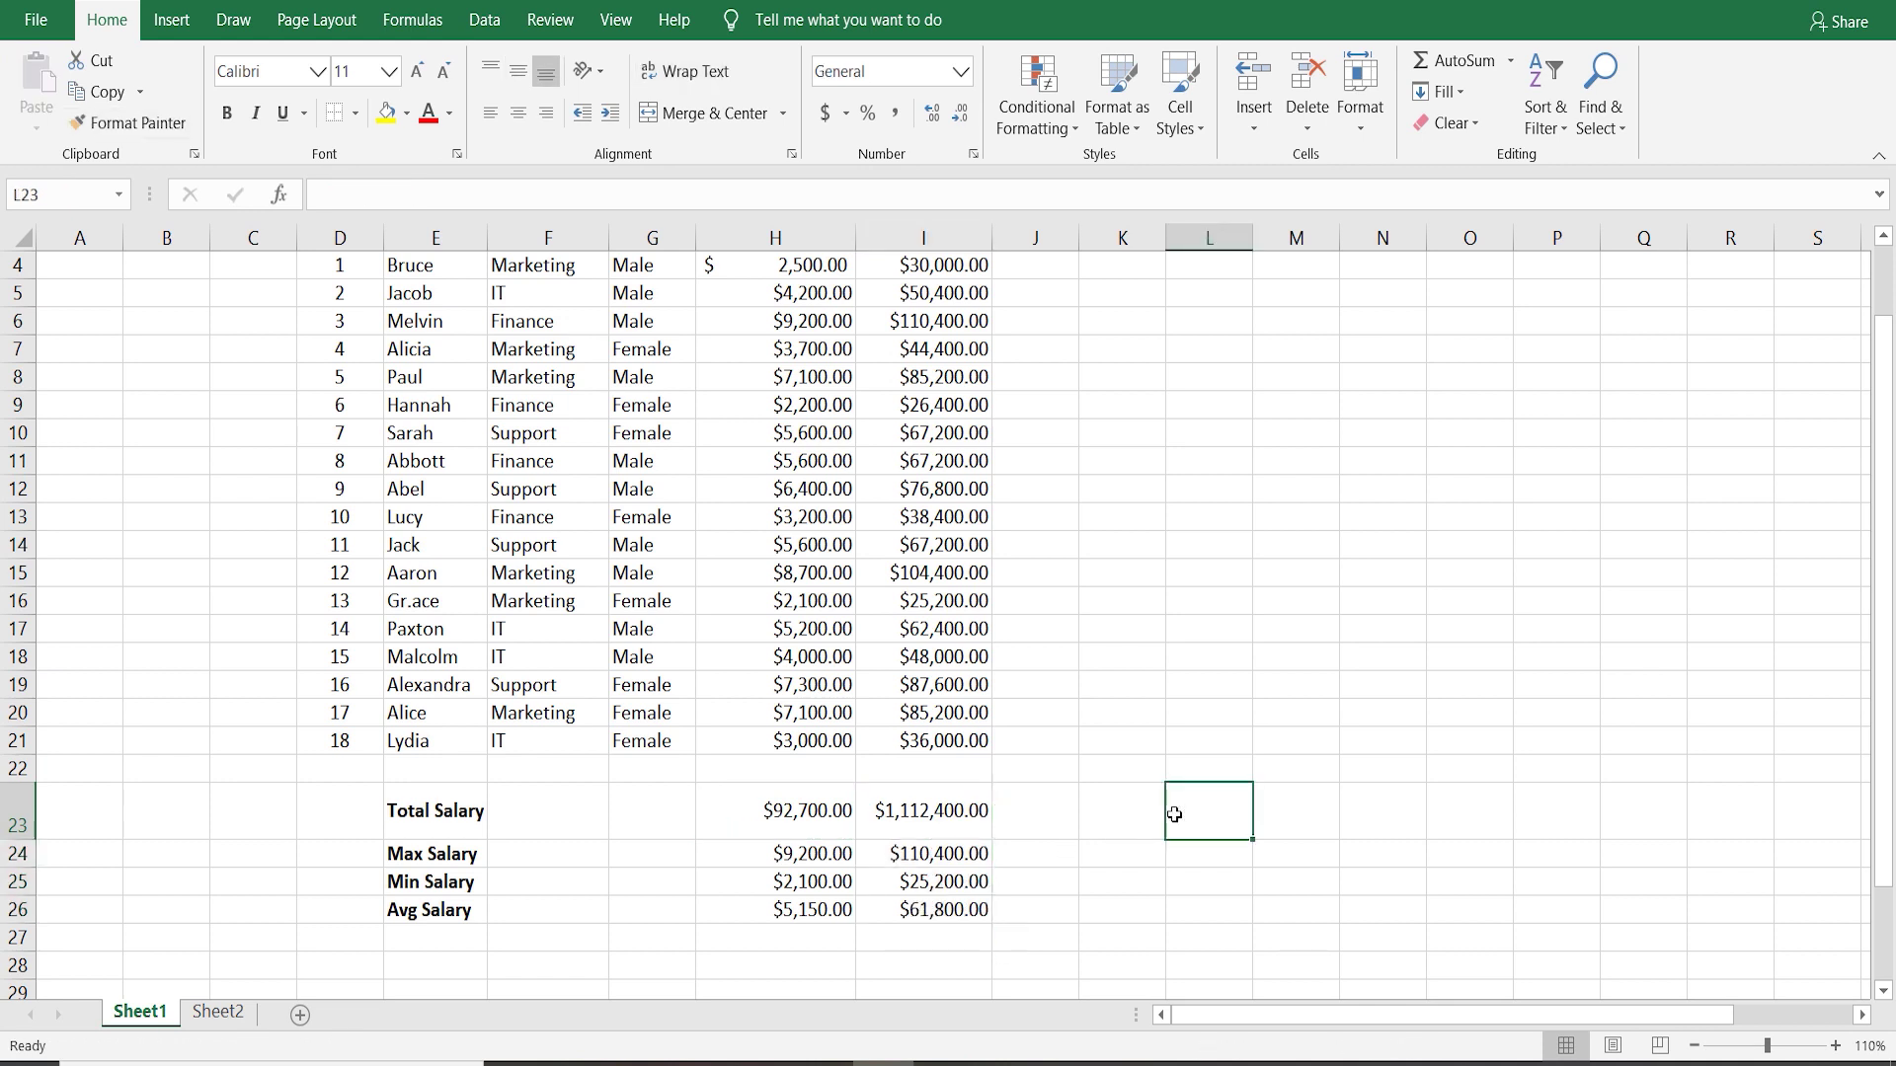
pyautogui.press('Up')
pyautogui.press('Up')
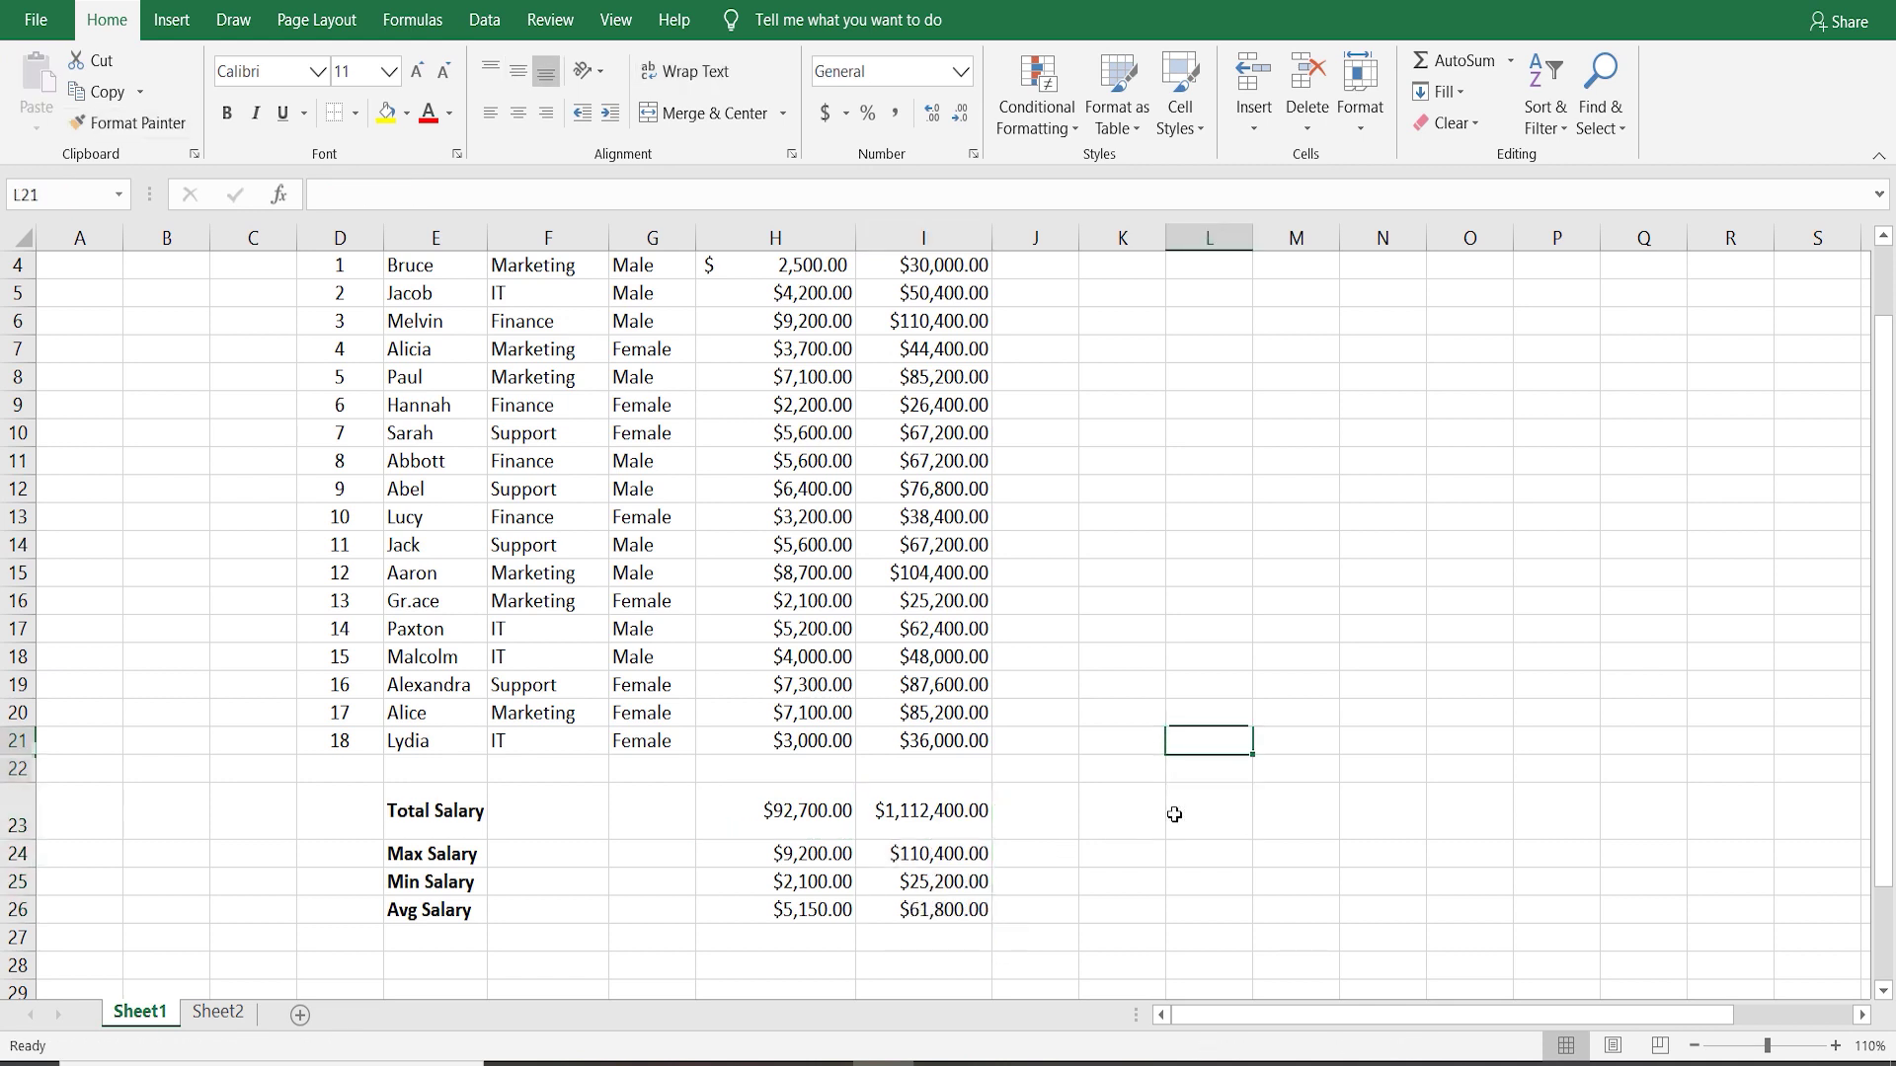
pyautogui.press('Up')
pyautogui.press('Up')
pyautogui.press('Up')
pyautogui.press('Up')
pyautogui.press('Up')
pyautogui.press('Up')
pyautogui.press('Up')
pyautogui.press('Up')
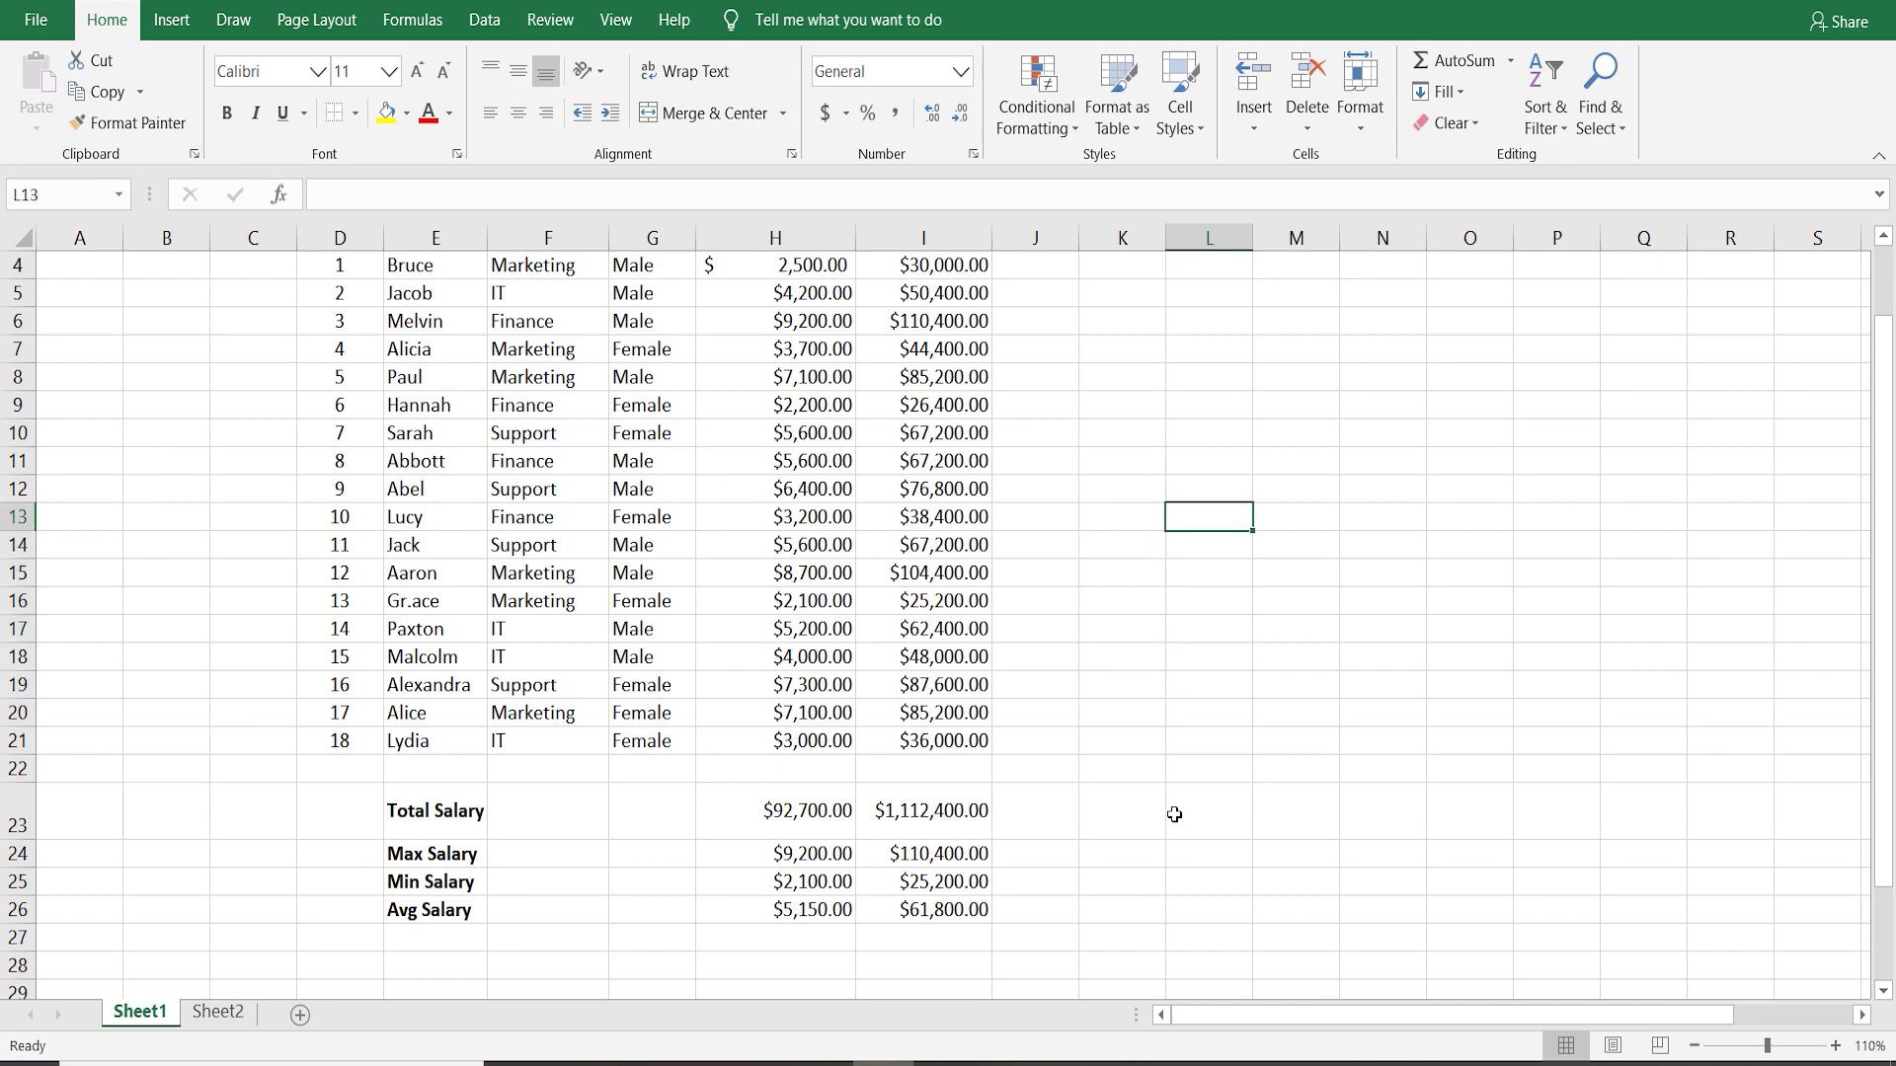
pyautogui.press('Up')
pyautogui.press('Up')
pyautogui.press('Up')
pyautogui.press('Up')
pyautogui.press('Up')
pyautogui.press('Up')
pyautogui.press('Up')
pyautogui.press('Up')
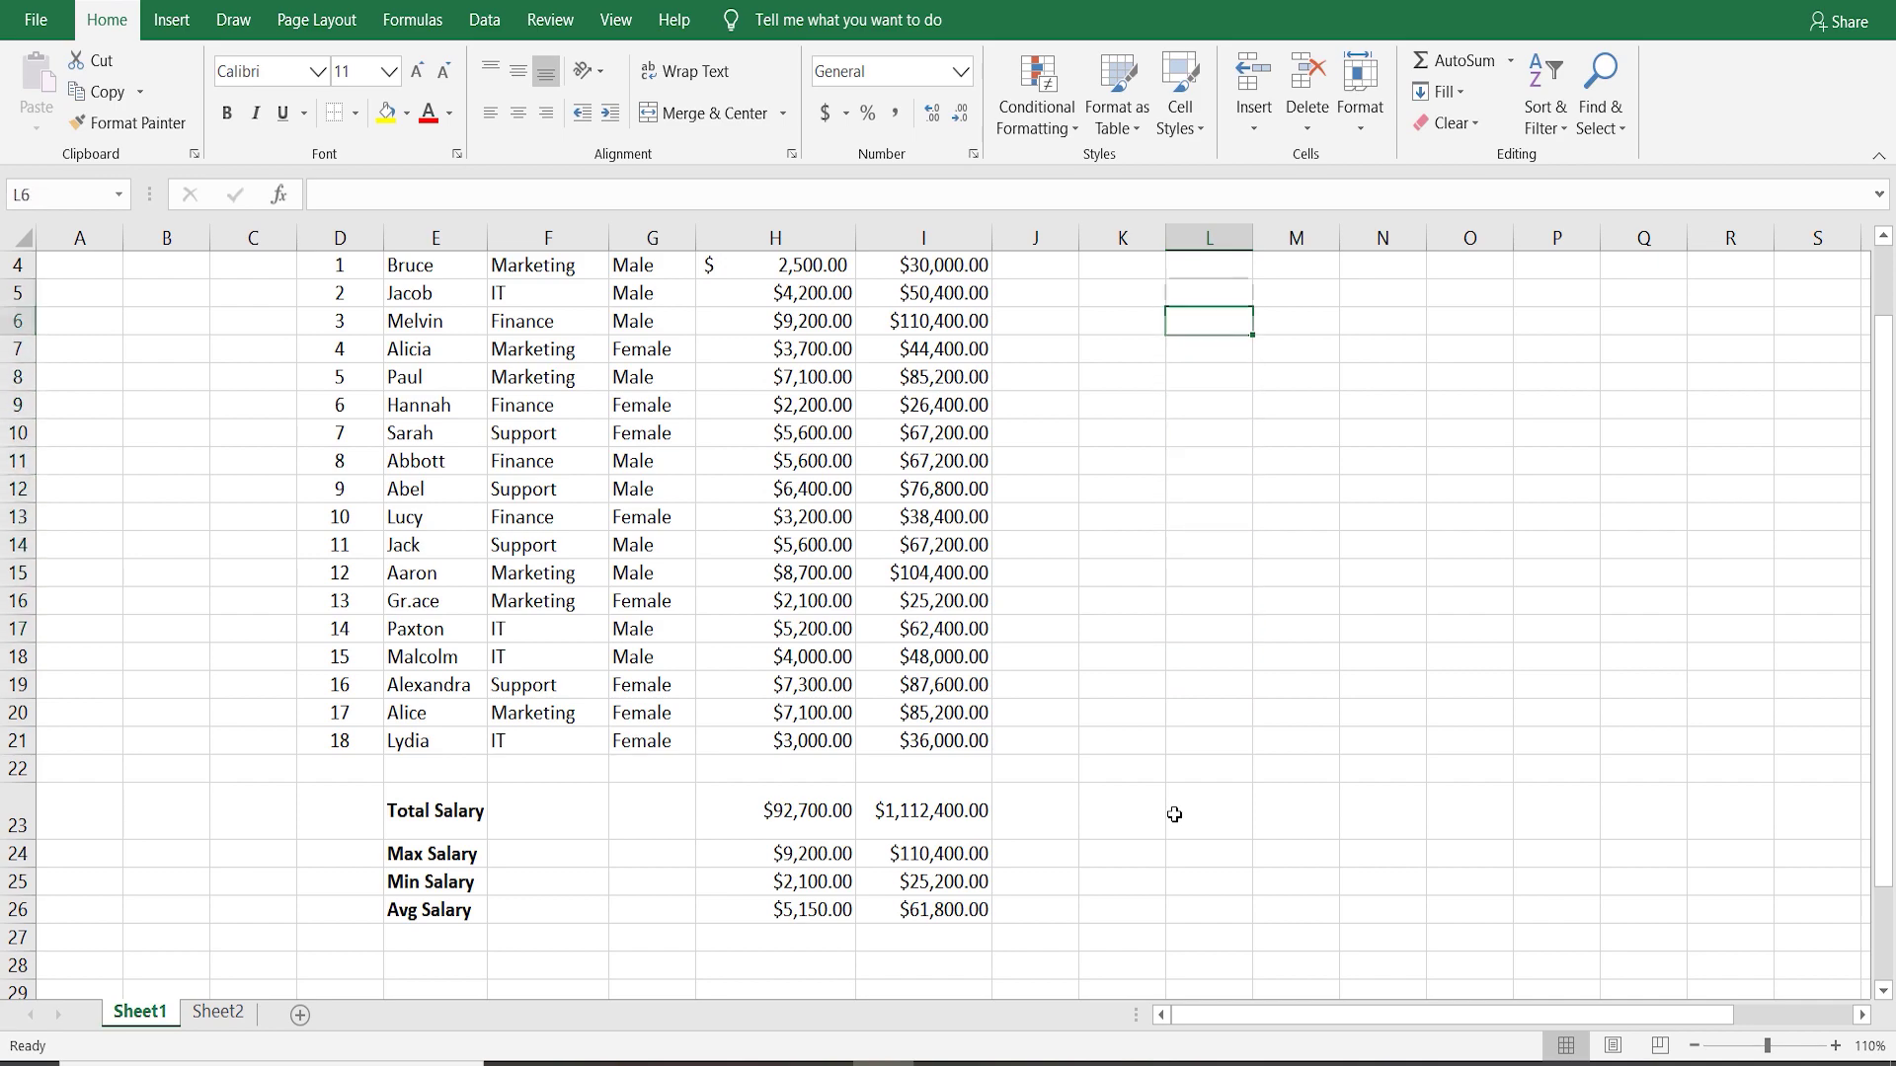
pyautogui.press('Up')
pyautogui.press('Up')
pyautogui.press('Up')
pyautogui.press('Up')
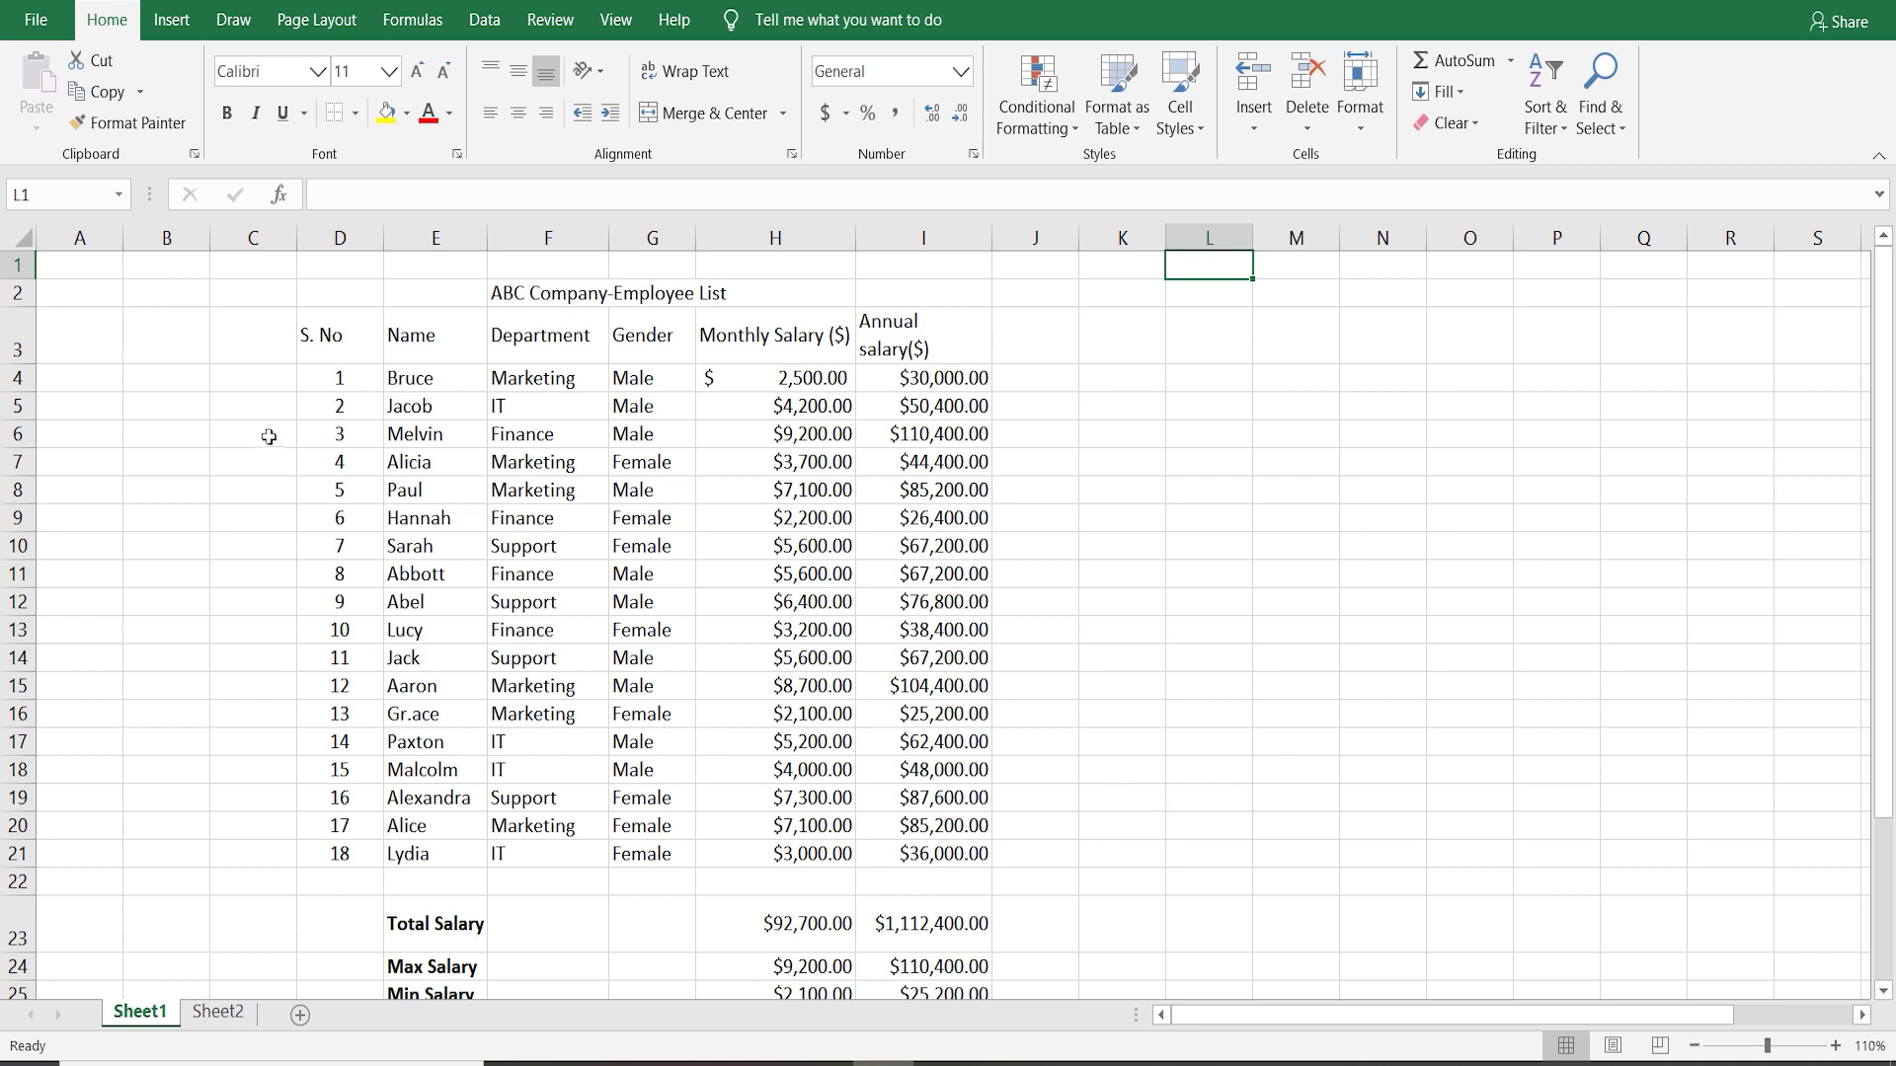
pyautogui.click(37, 30)
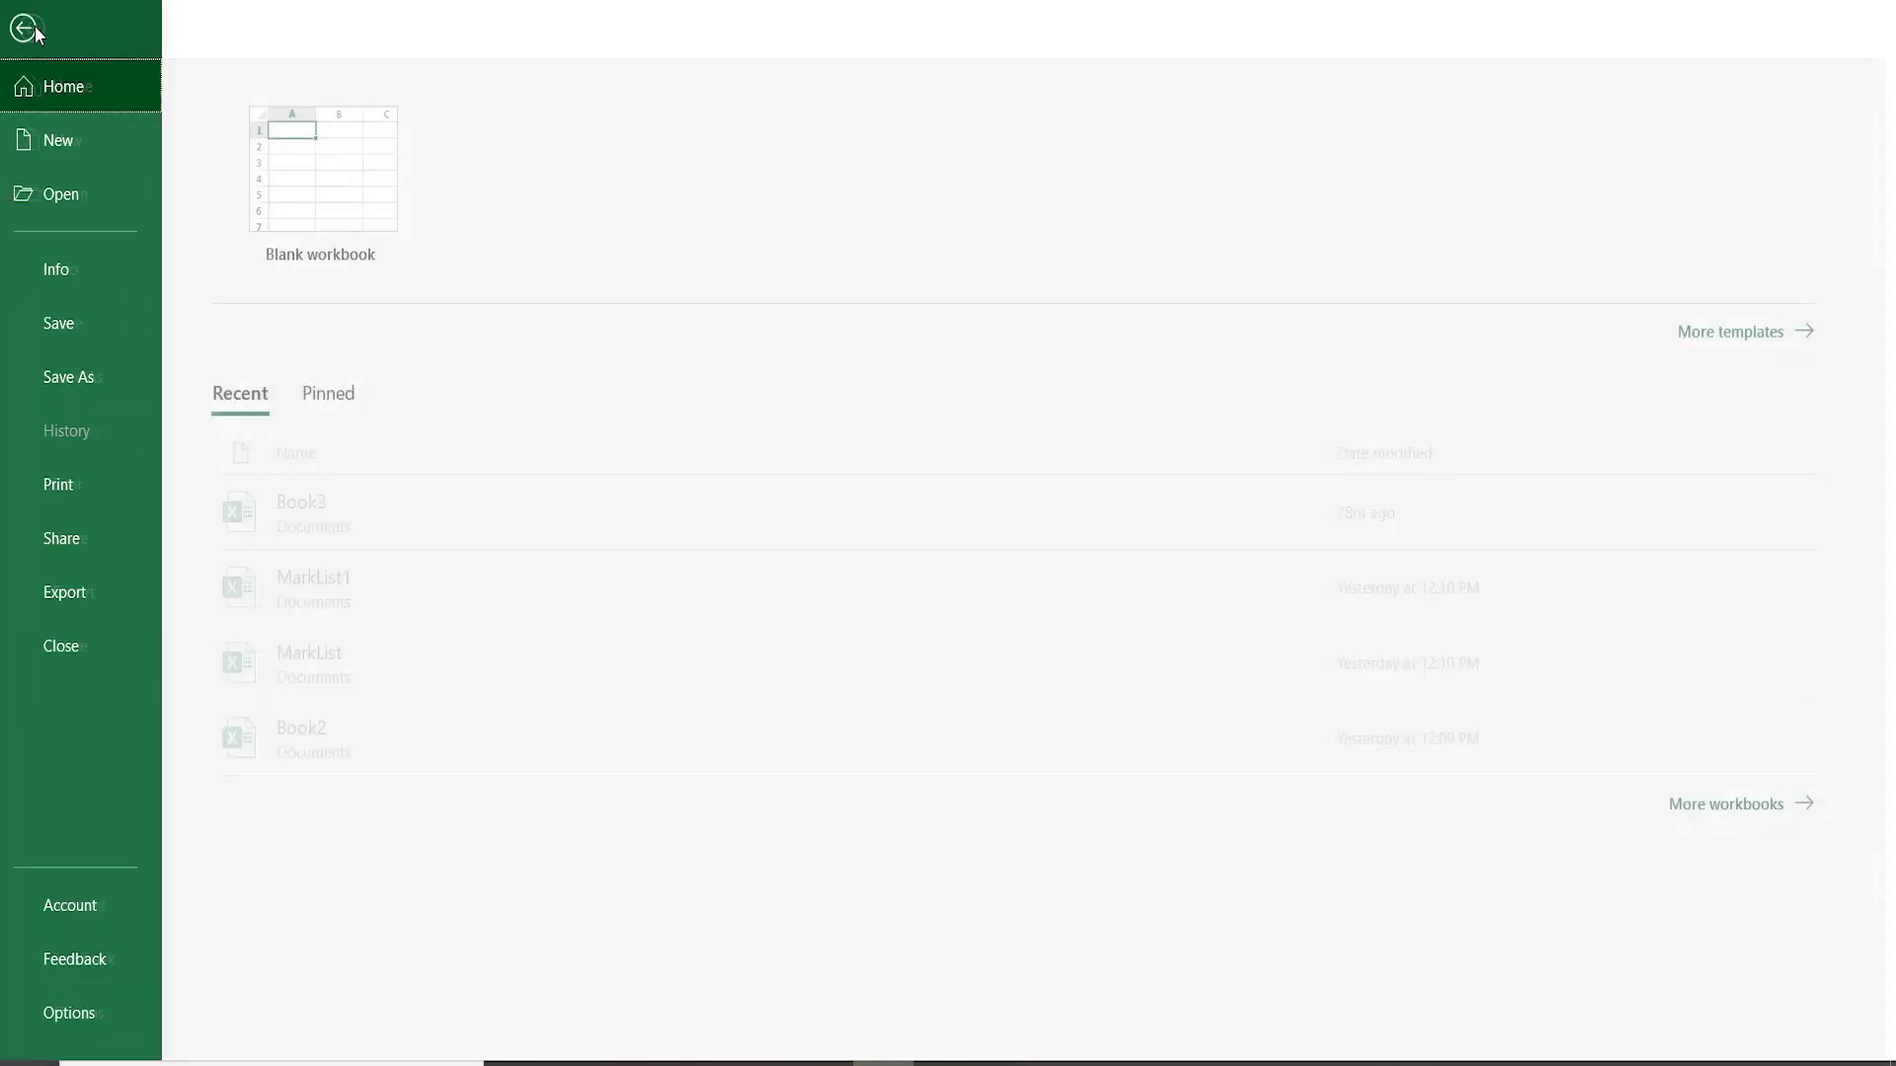
pyautogui.click(85, 487)
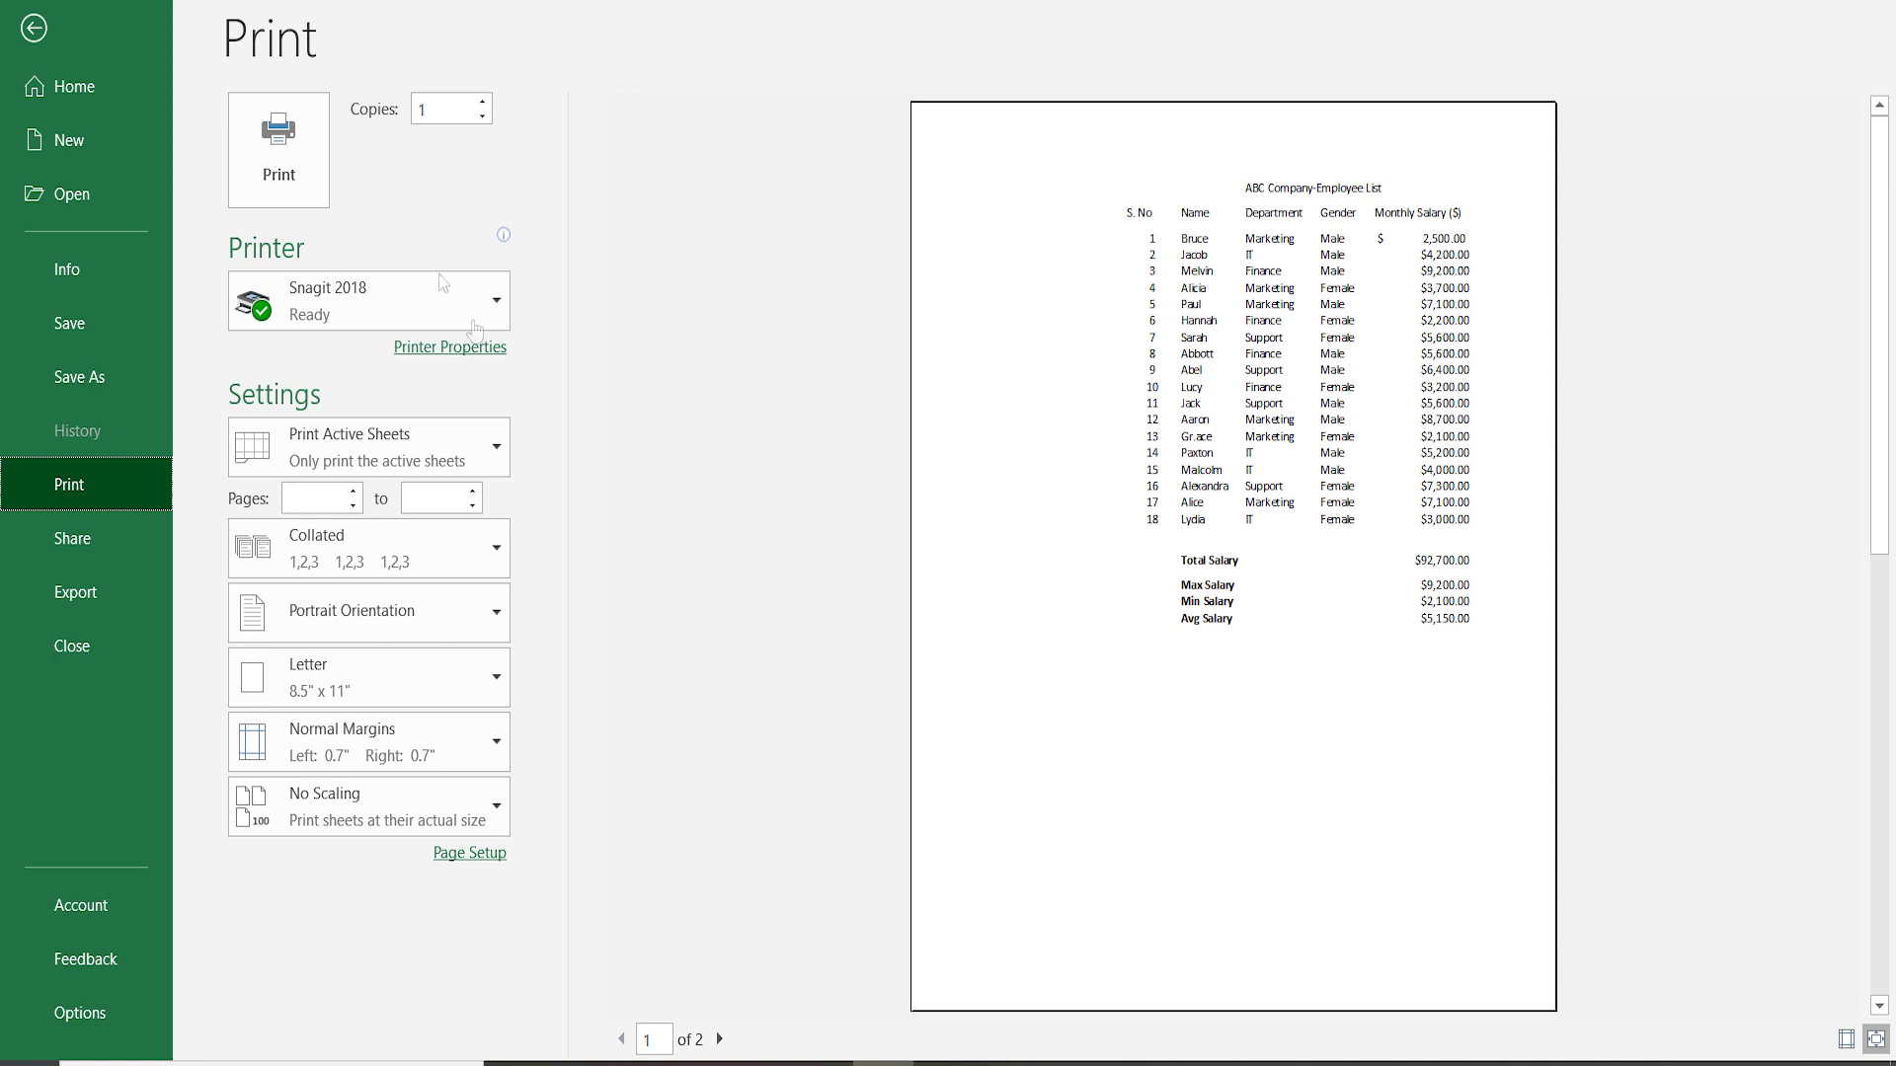
pyautogui.click(34, 30)
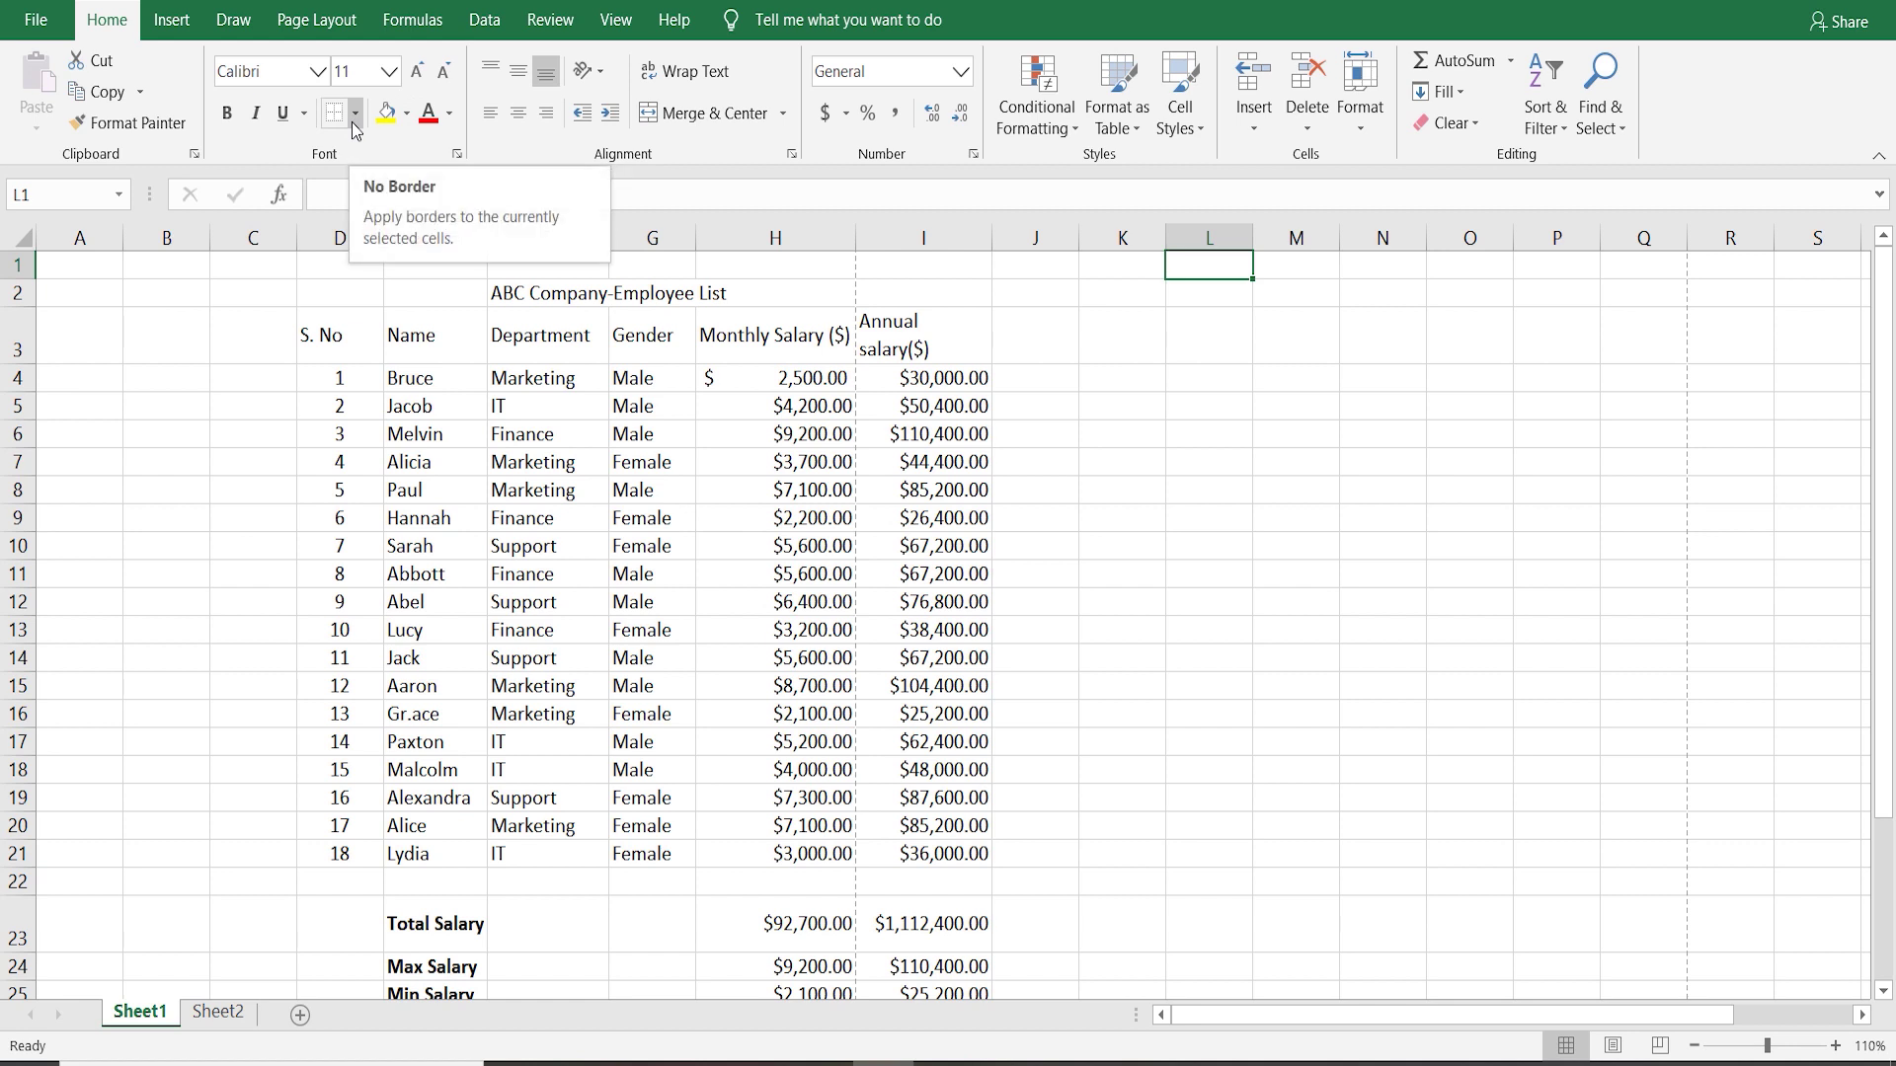
pyautogui.click(353, 122)
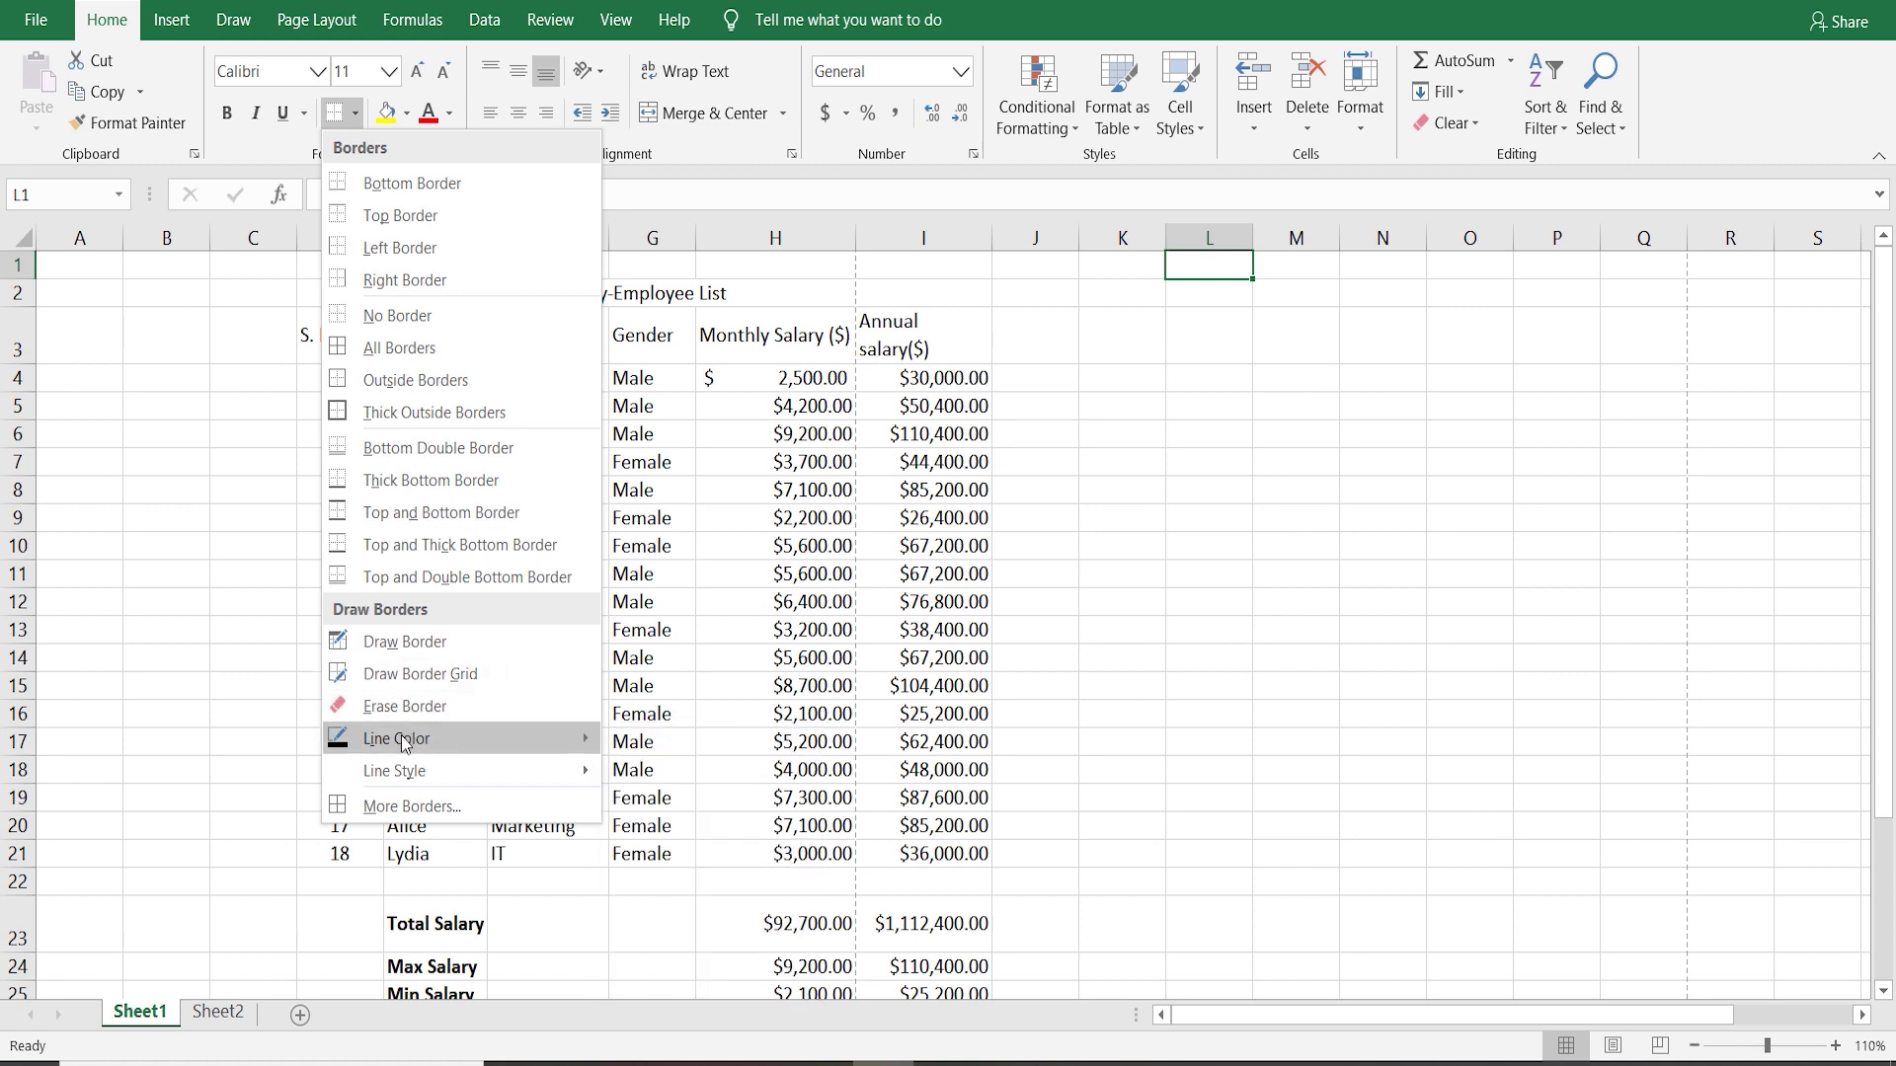
pyautogui.moveTo(397, 738)
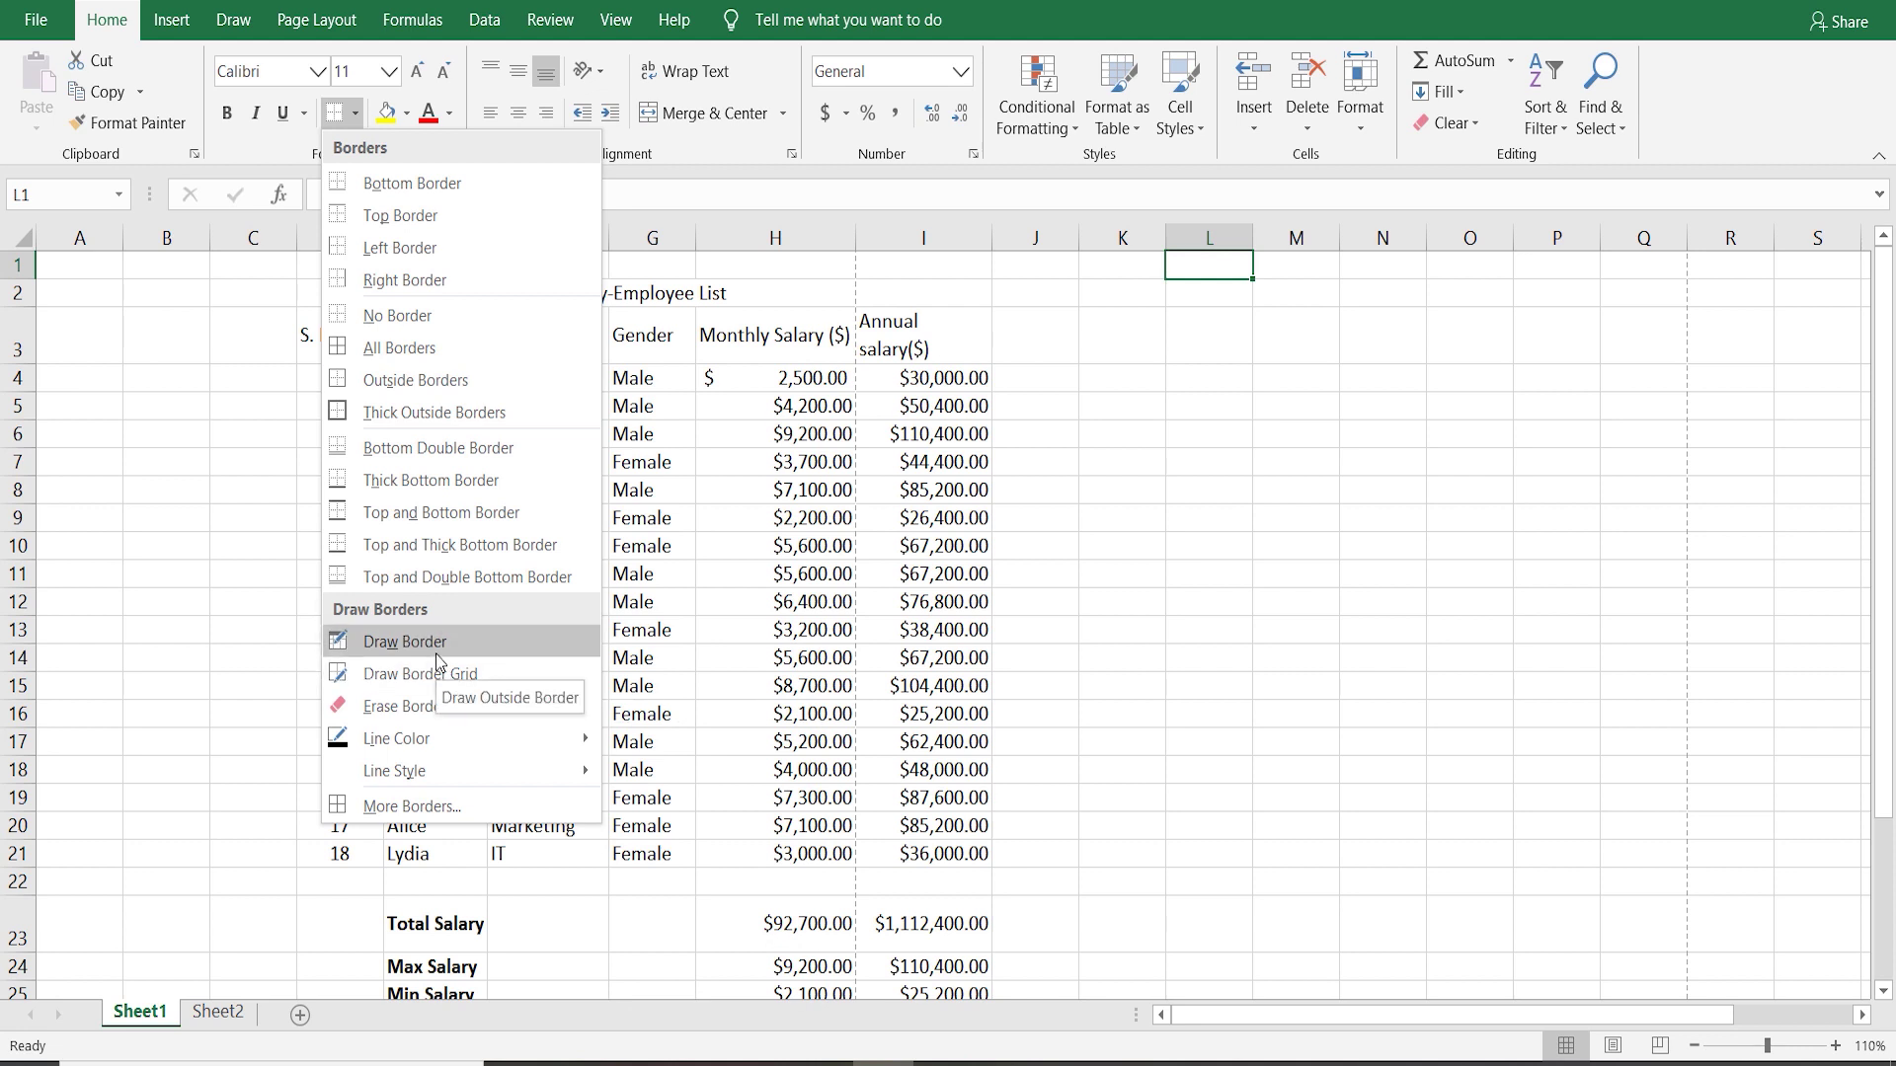
pyautogui.click(436, 654)
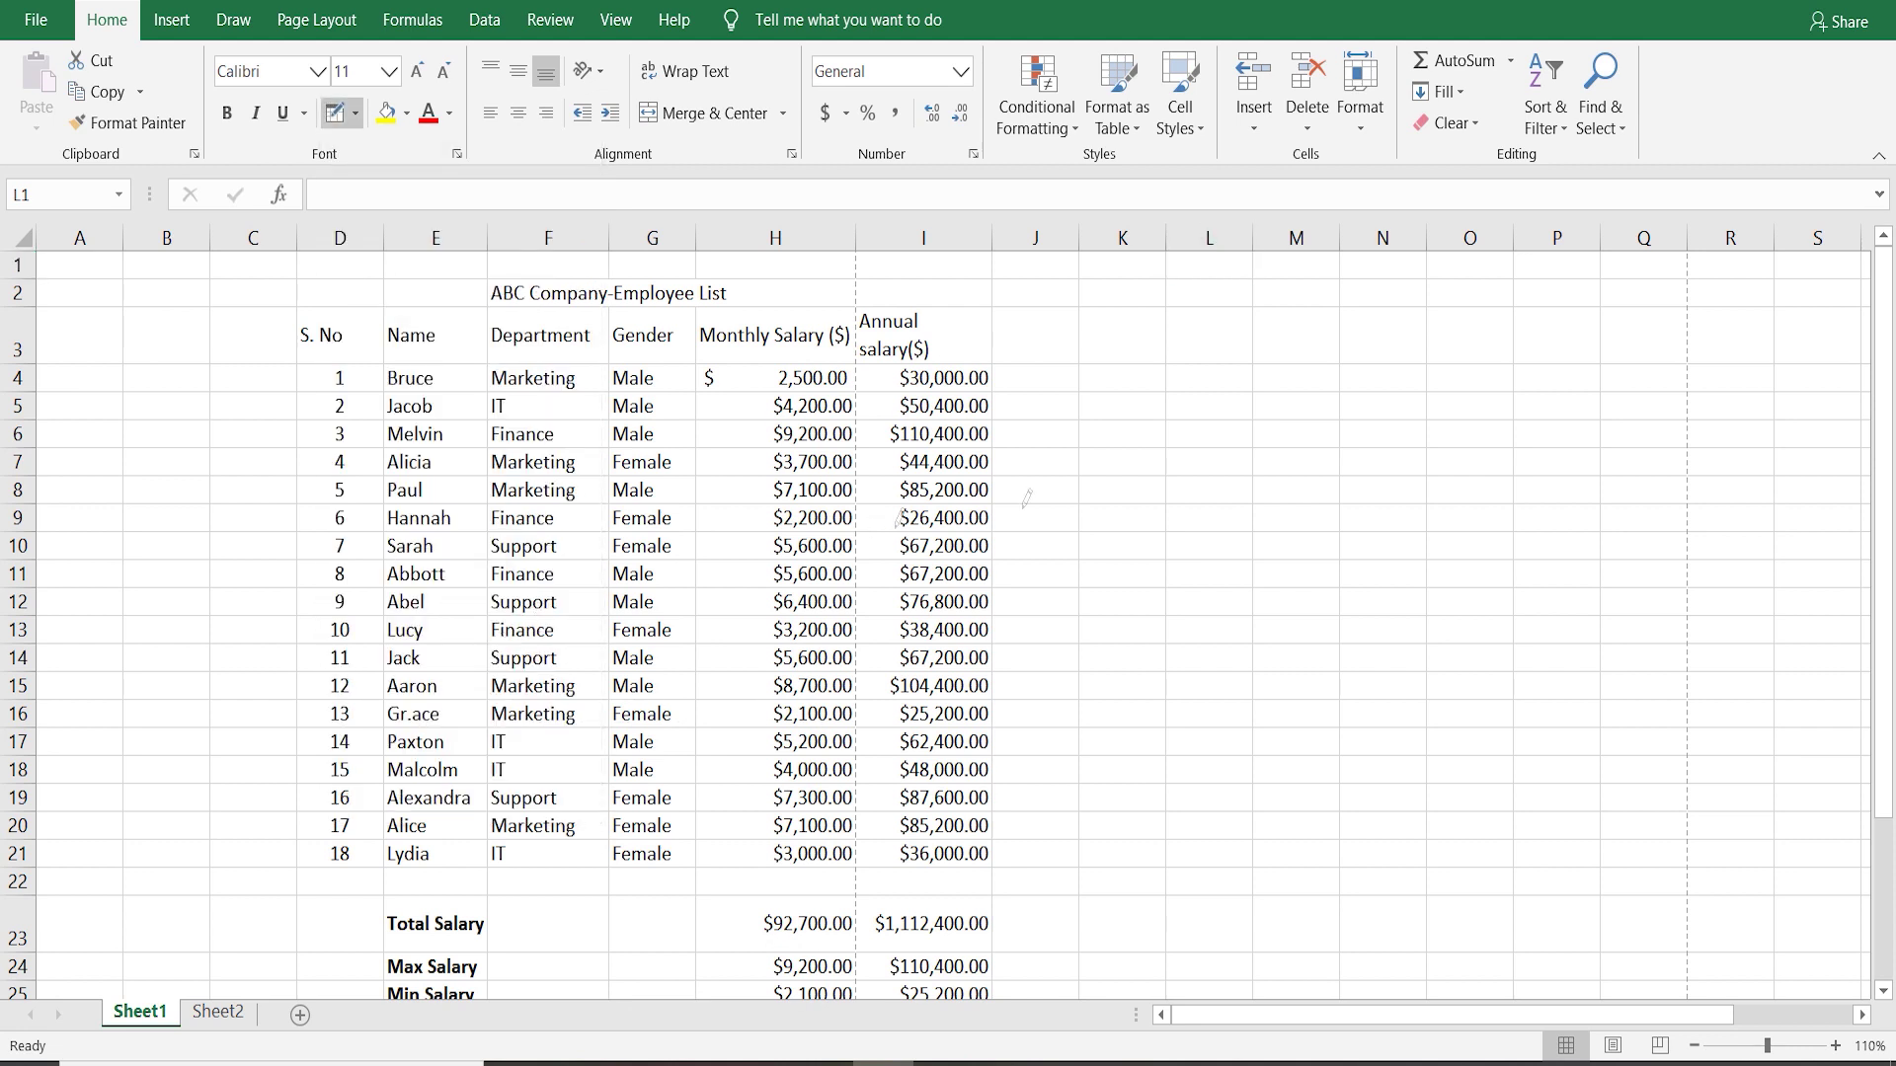
pyautogui.click(1324, 420)
pyautogui.moveTo(1332, 415); pyautogui.dragTo(1459, 652)
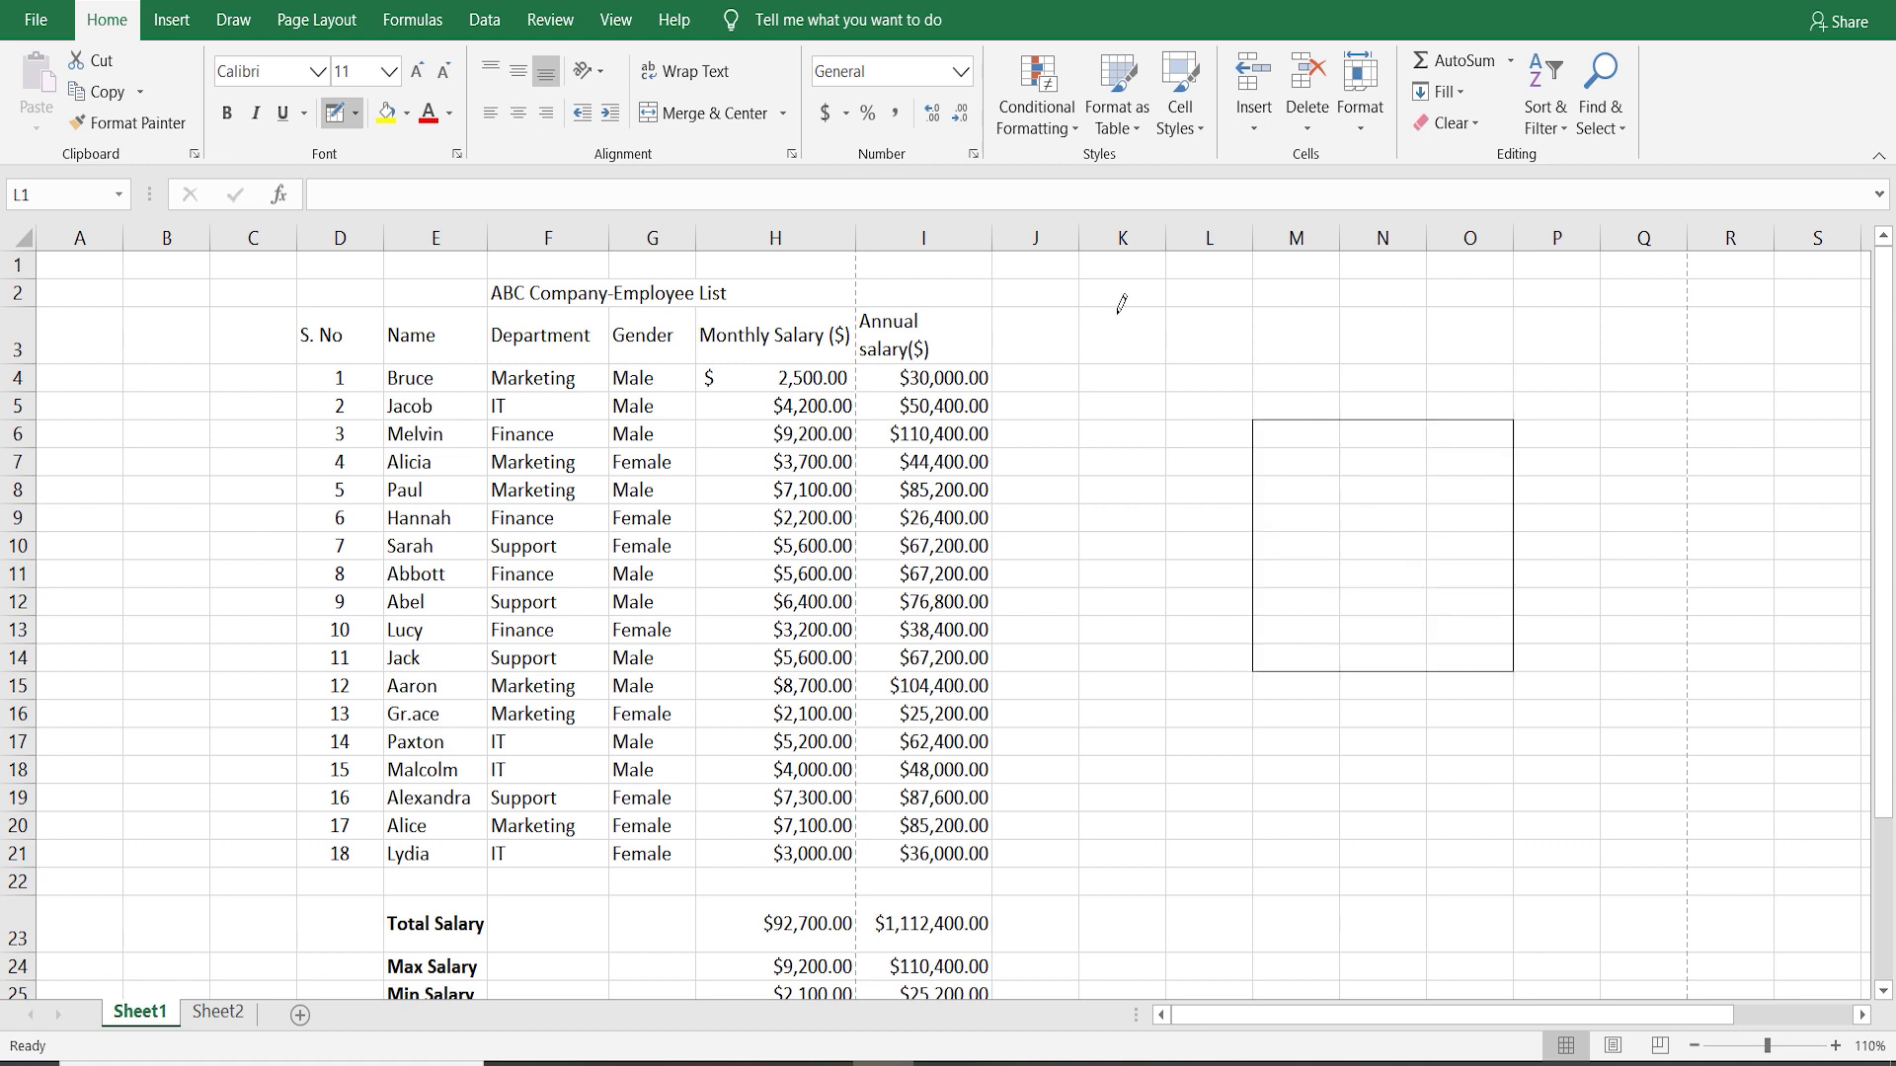
pyautogui.click(355, 115)
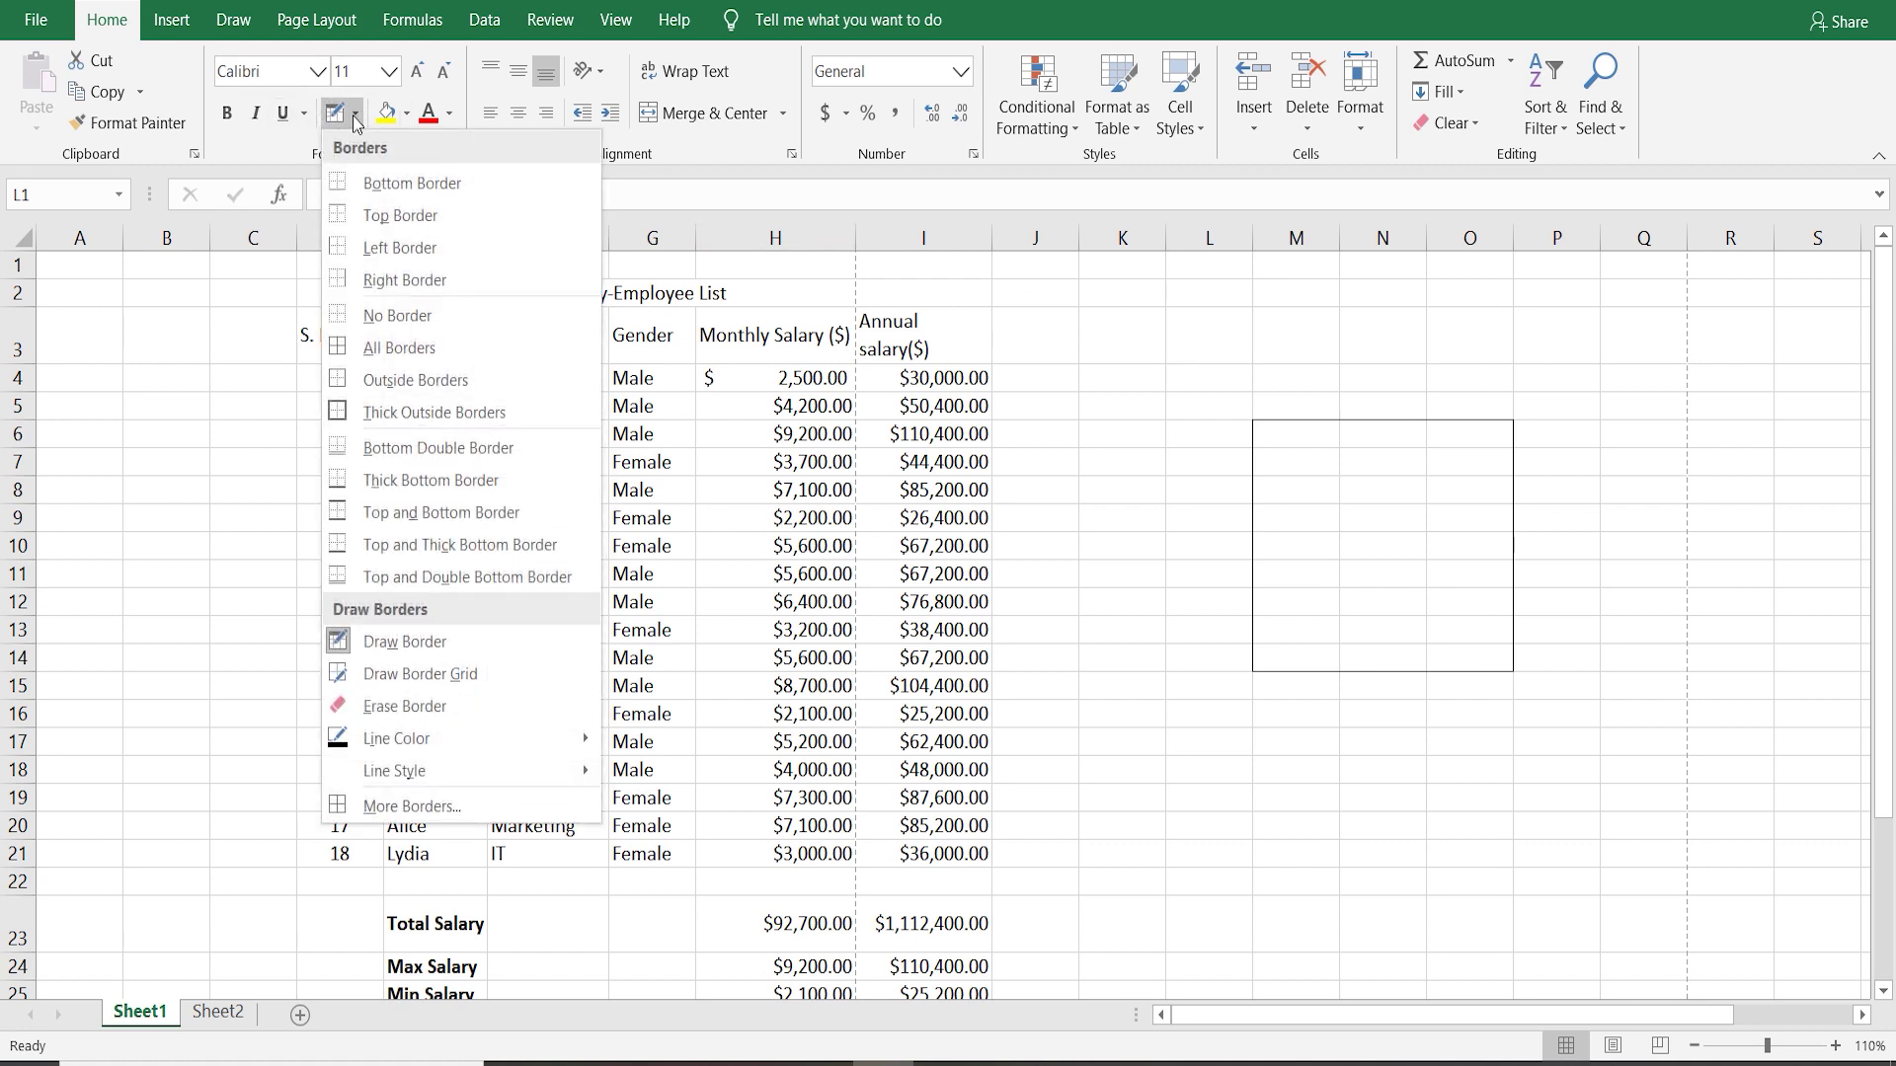
pyautogui.click(478, 711)
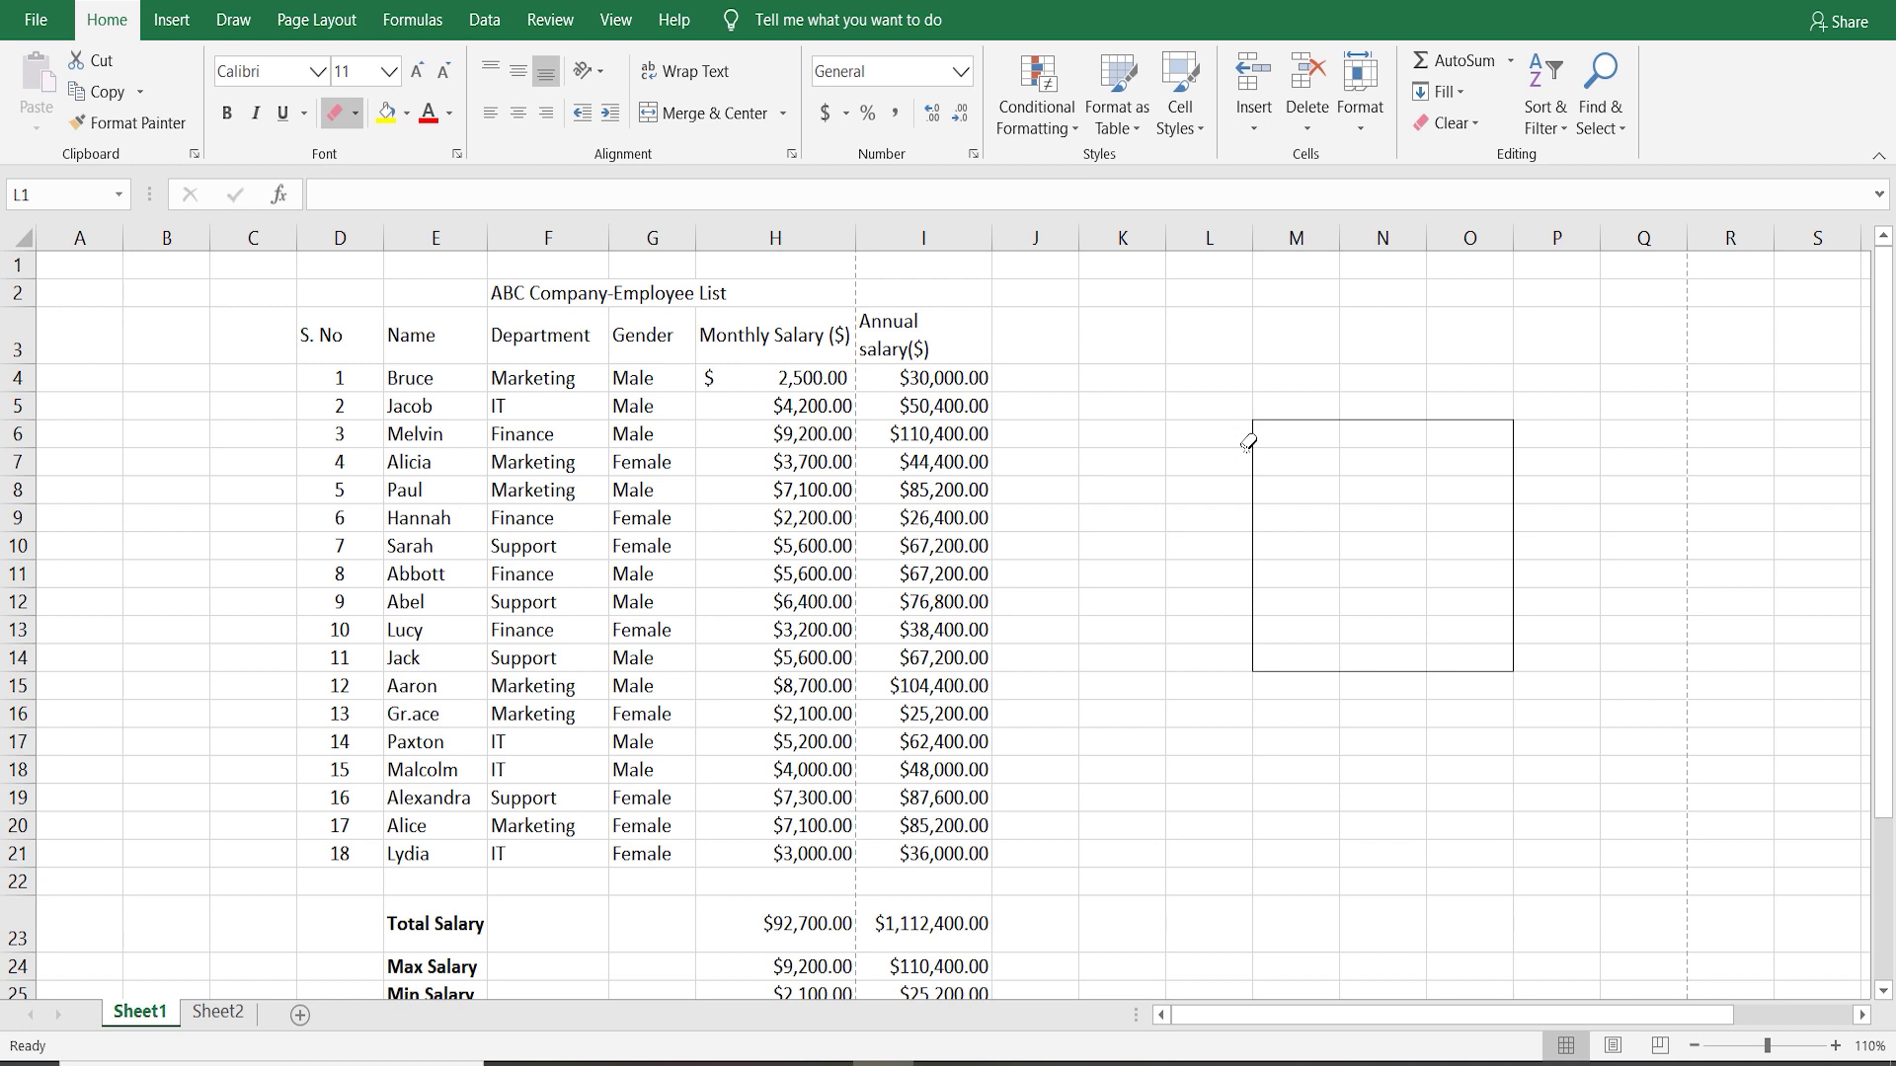
pyautogui.moveTo(1248, 442); pyautogui.dragTo(1550, 624)
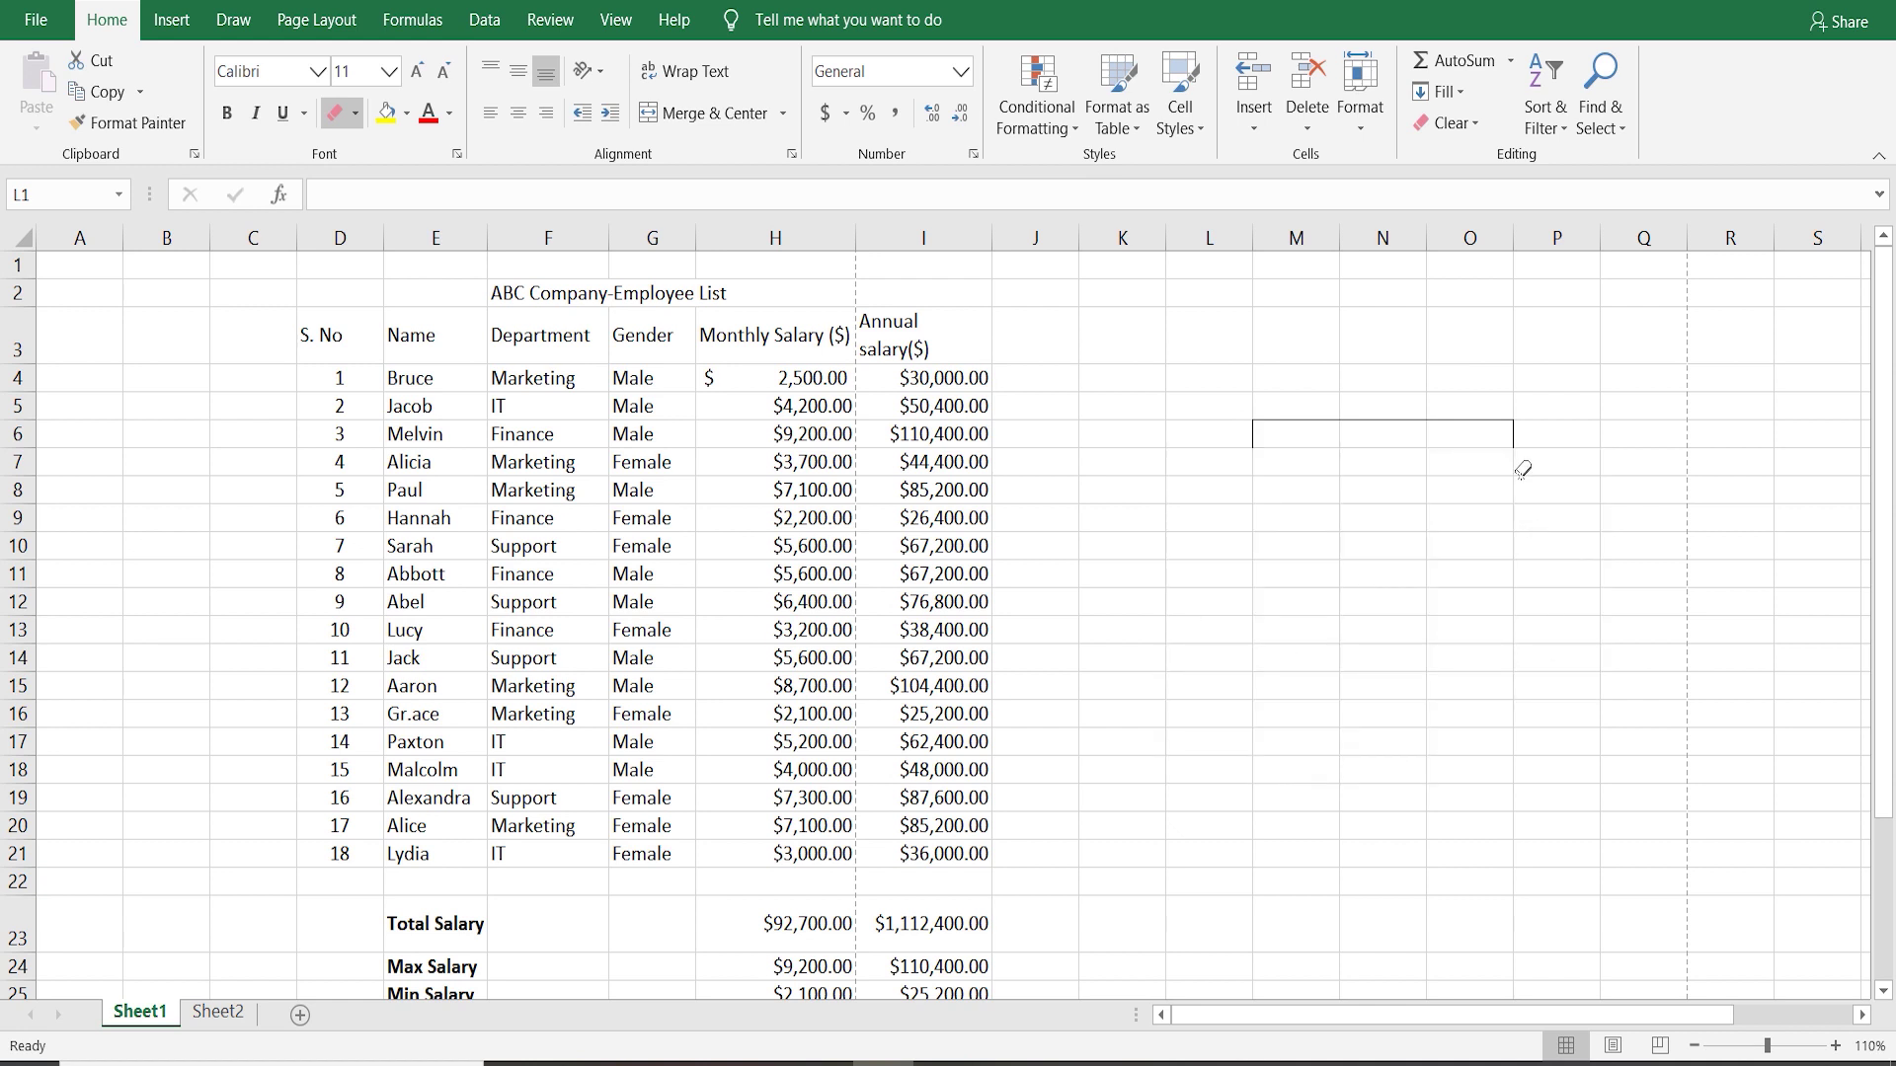
pyautogui.moveTo(1508, 435)
pyautogui.mouseDown()
pyautogui.moveTo(1260, 447)
pyautogui.moveTo(1267, 420)
pyautogui.mouseUp()
pyautogui.keyDown('ctrl'); pyautogui.scroll(1, 1355, 721); pyautogui.keyUp('ctrl')
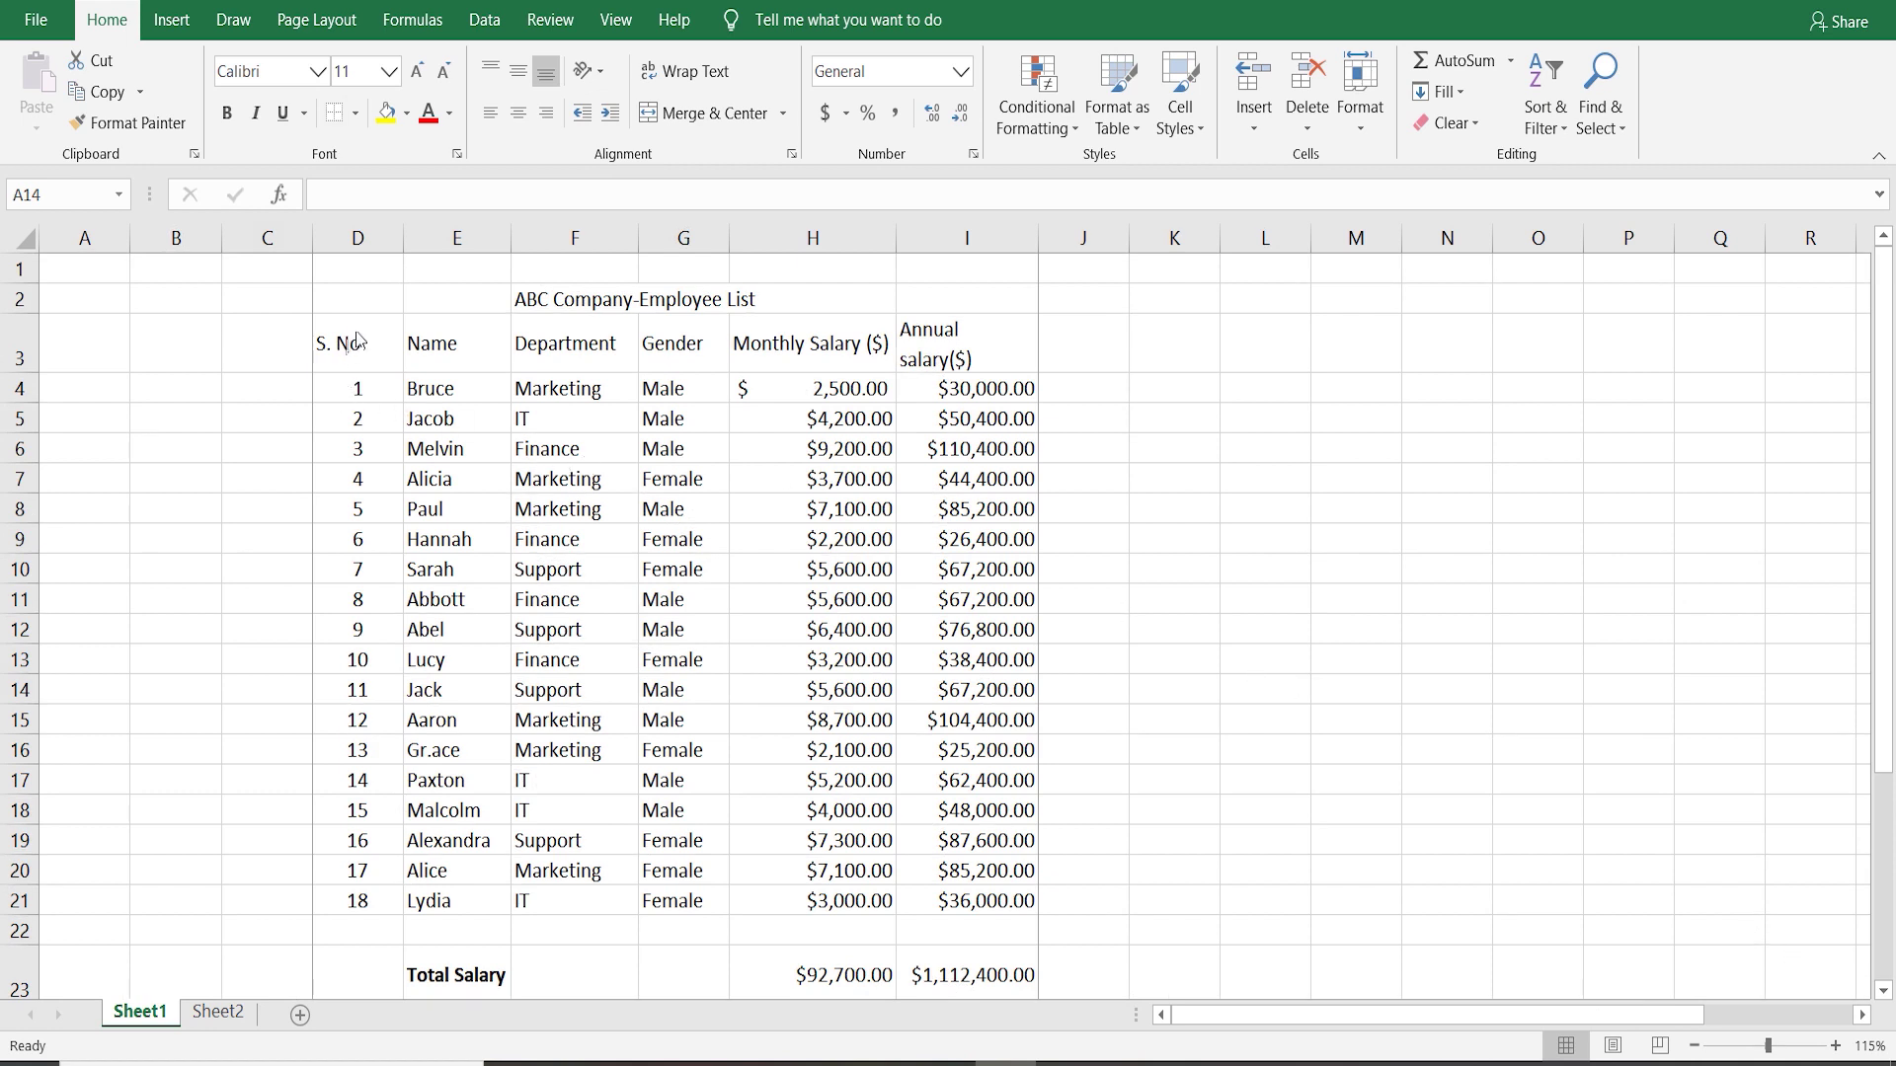
# - Apply All Borders to the employee table D3:I21, headers included
pyautogui.press('Escape')
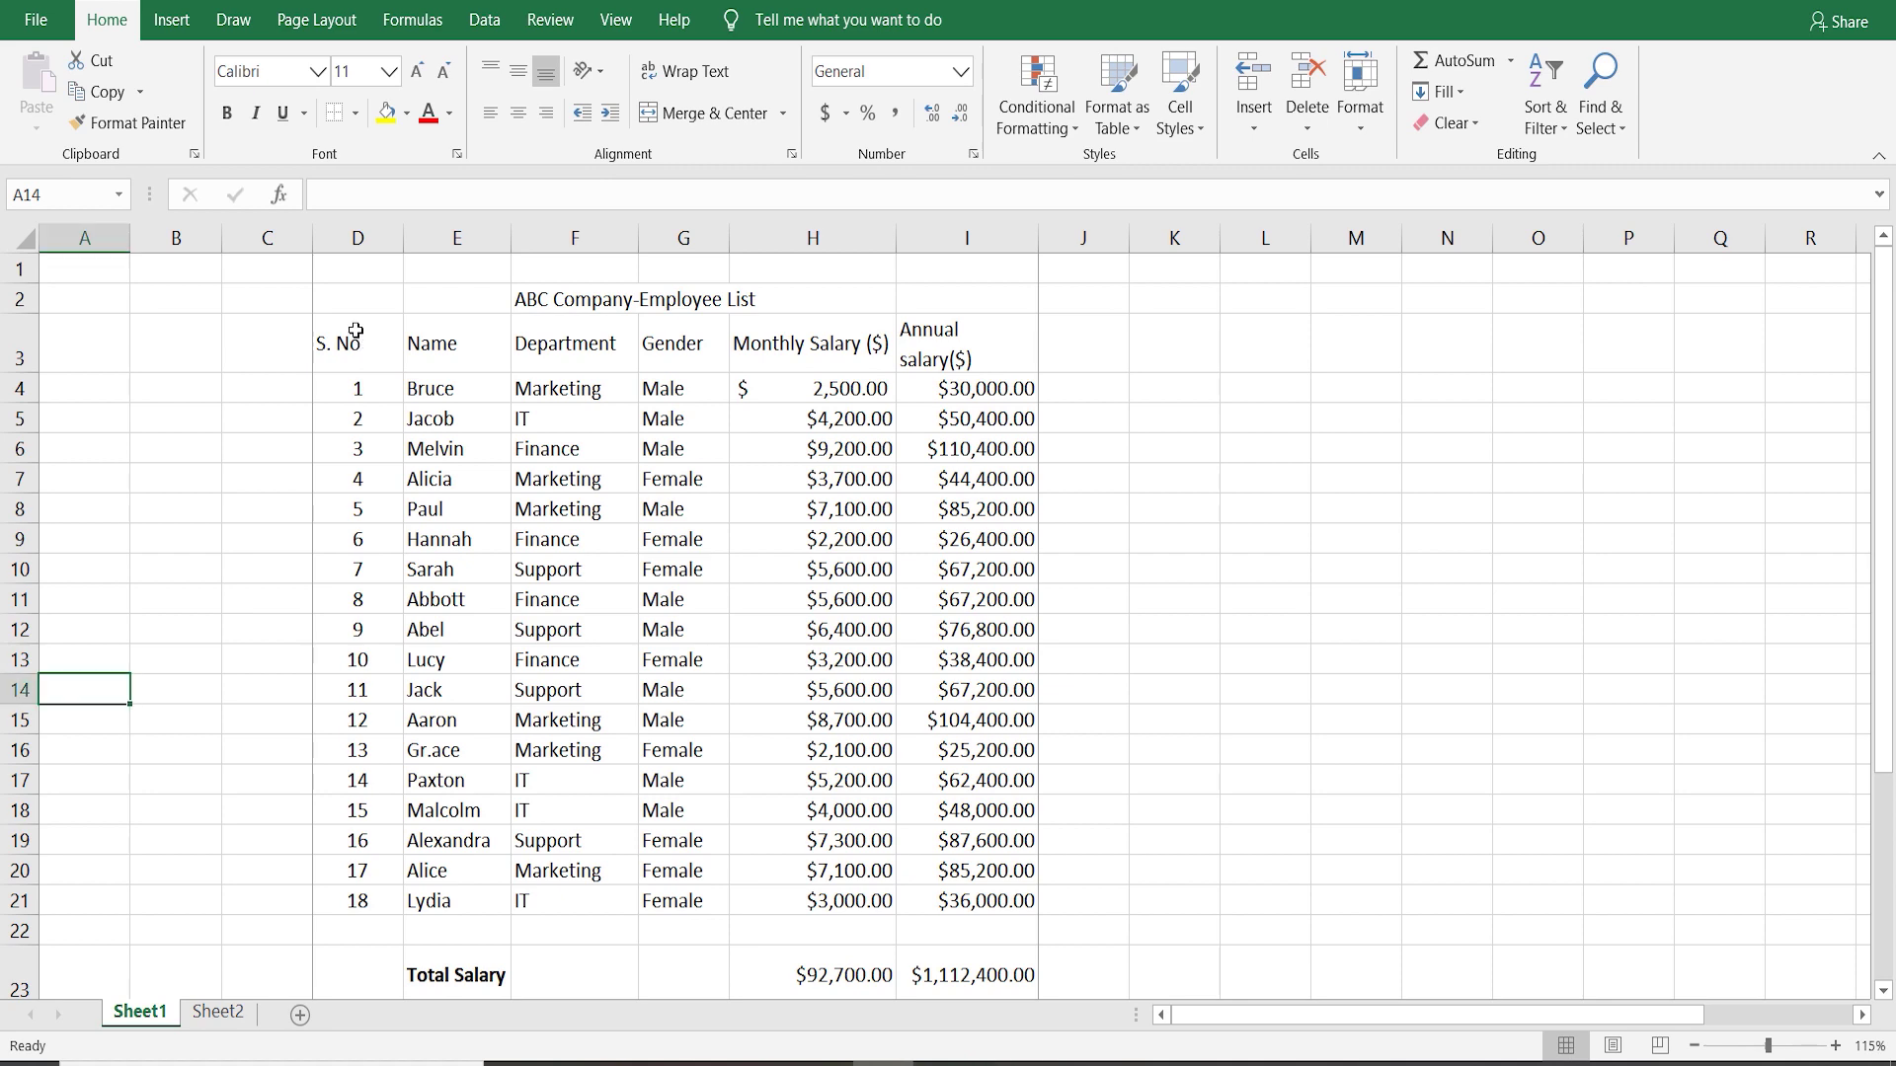
pyautogui.moveTo(356, 330)
pyautogui.mouseDown()
pyautogui.moveTo(943, 841)
pyautogui.moveTo(982, 928)
pyautogui.moveTo(989, 910)
pyautogui.mouseUp()
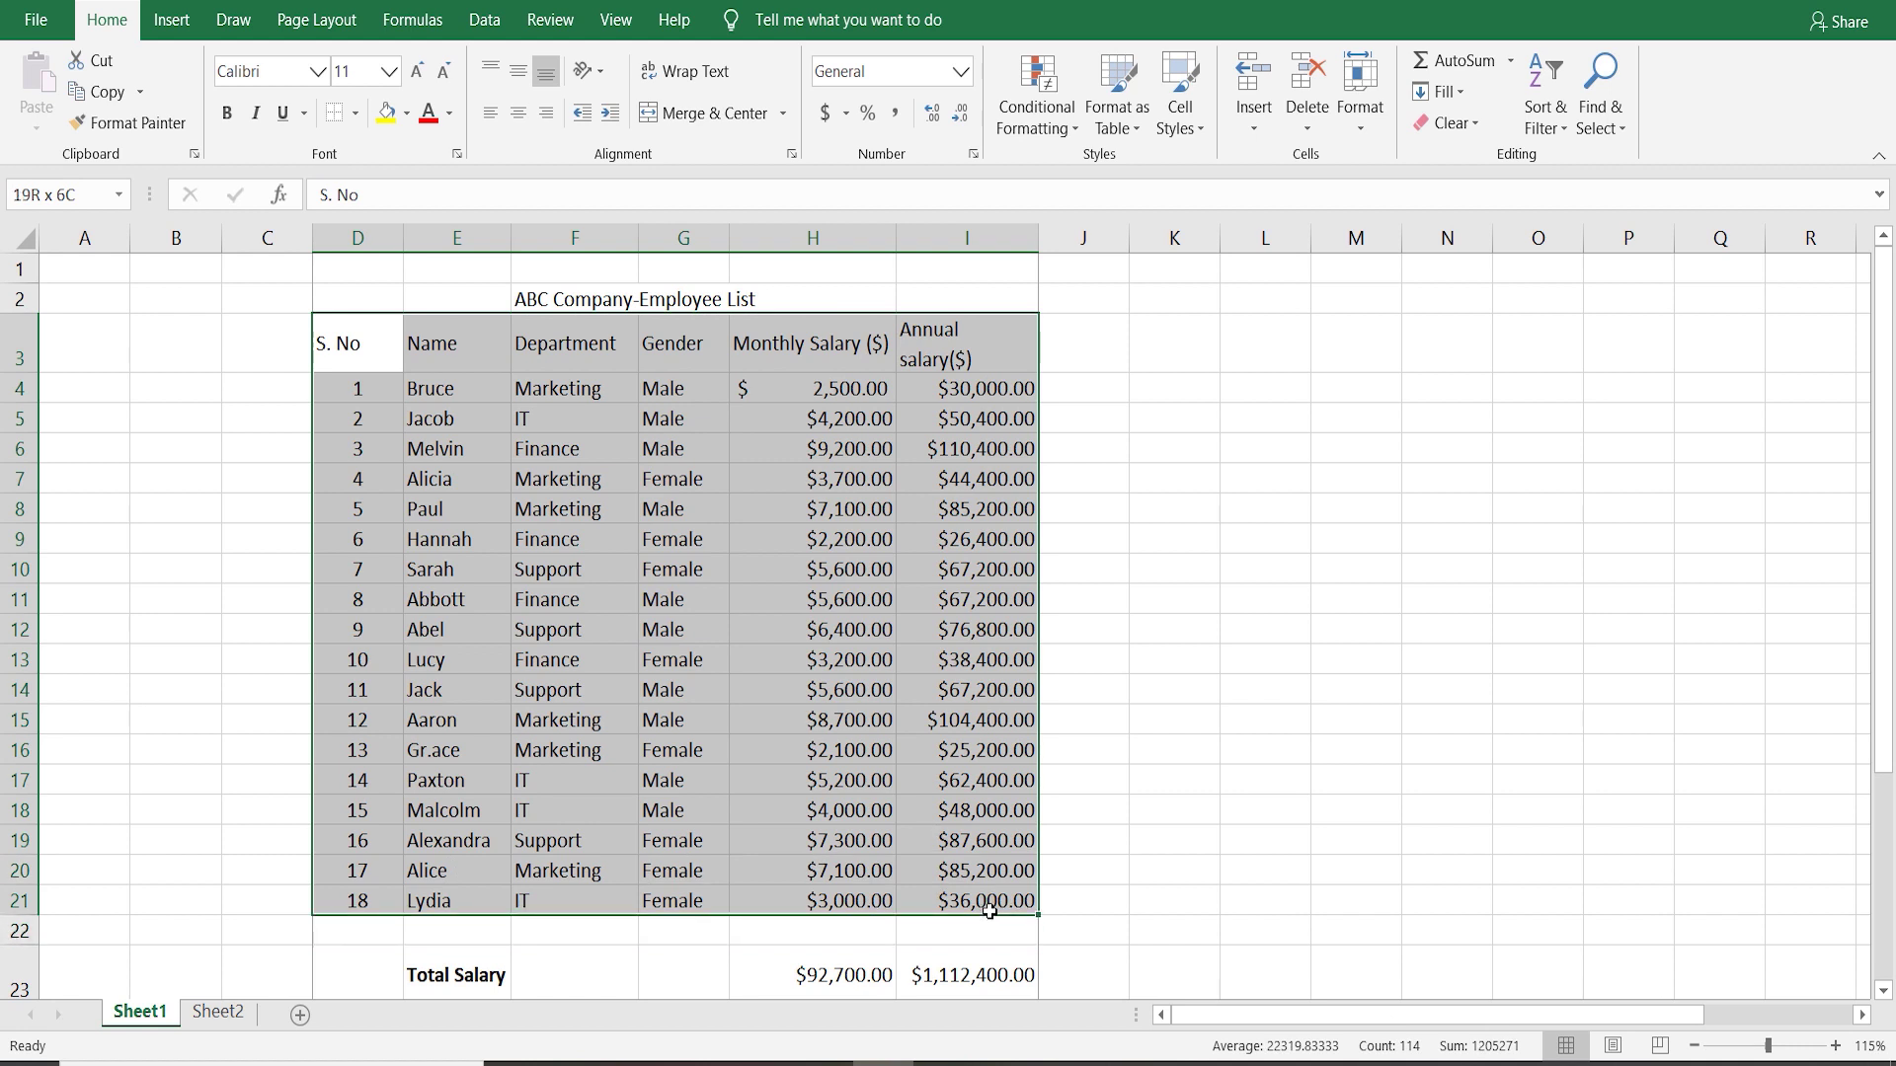
pyautogui.moveTo(989, 911); pyautogui.dragTo(992, 915)
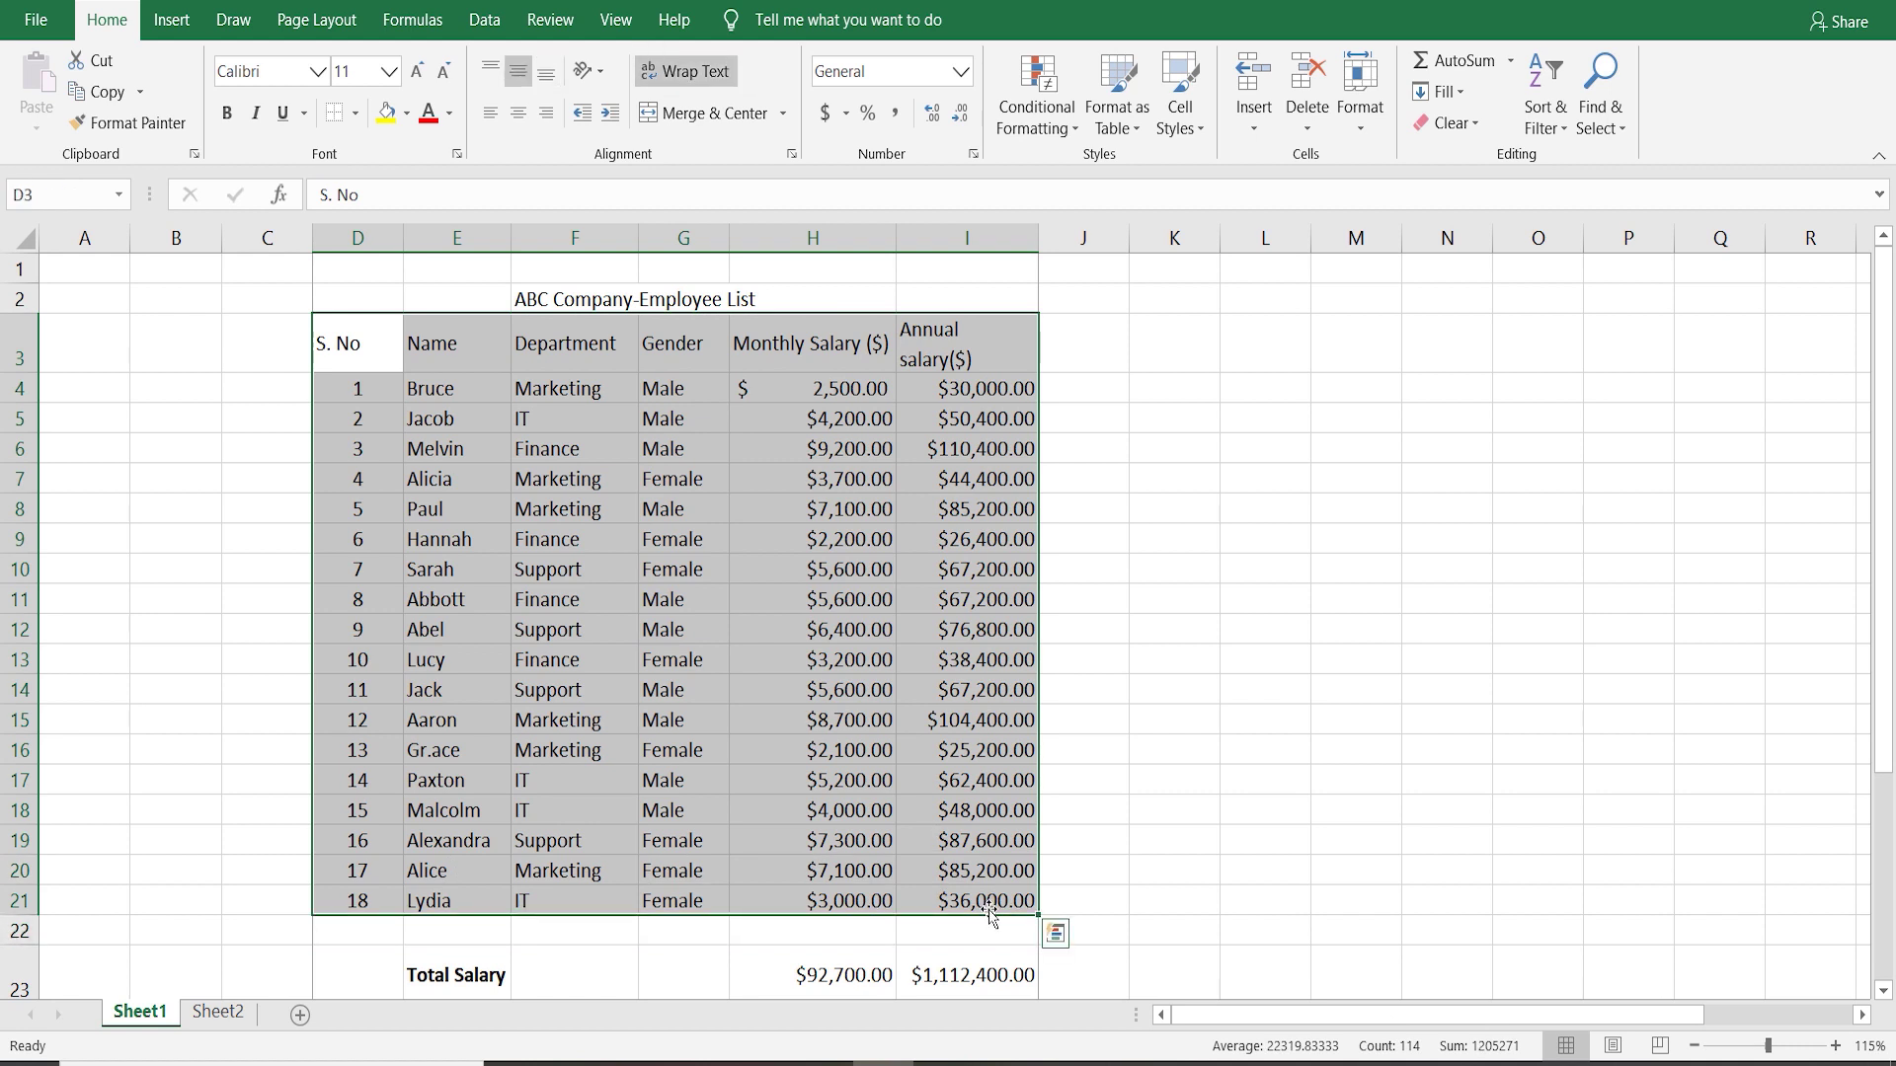
pyautogui.click(358, 115)
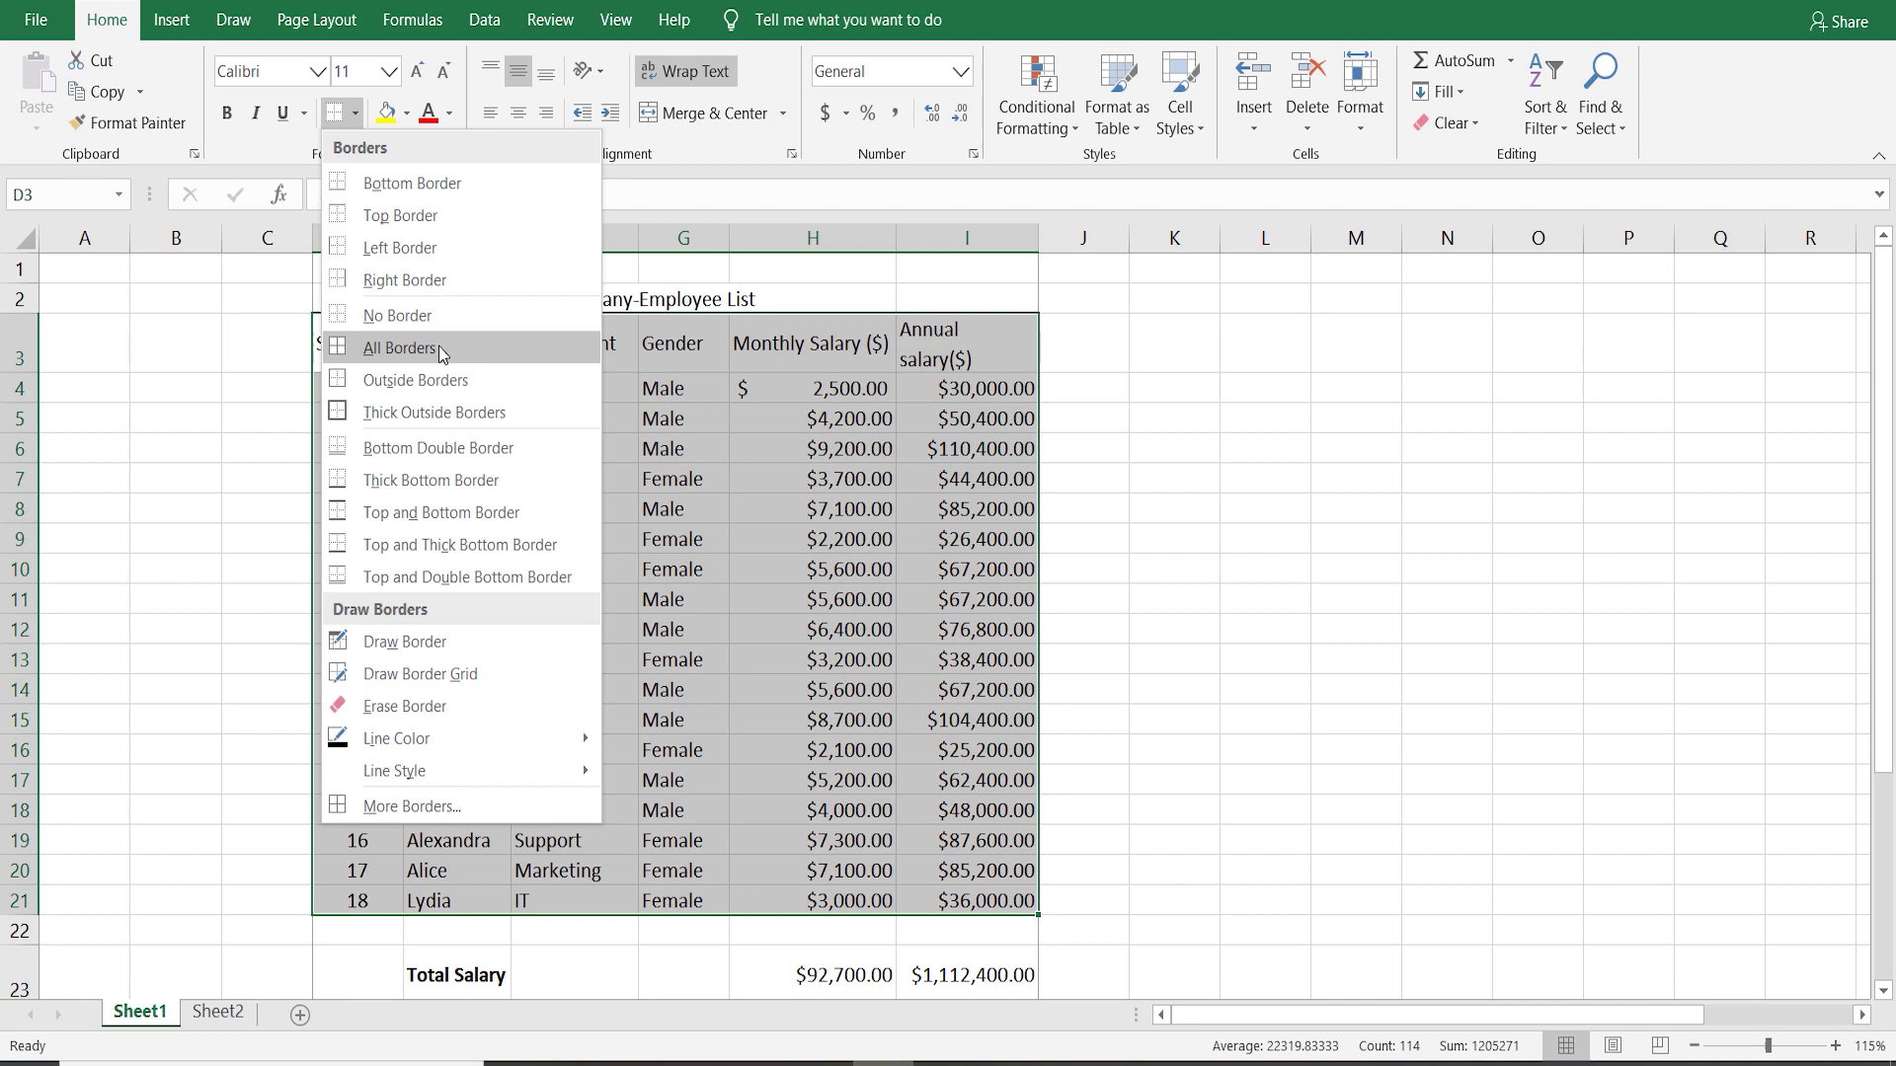
pyautogui.click(438, 346)
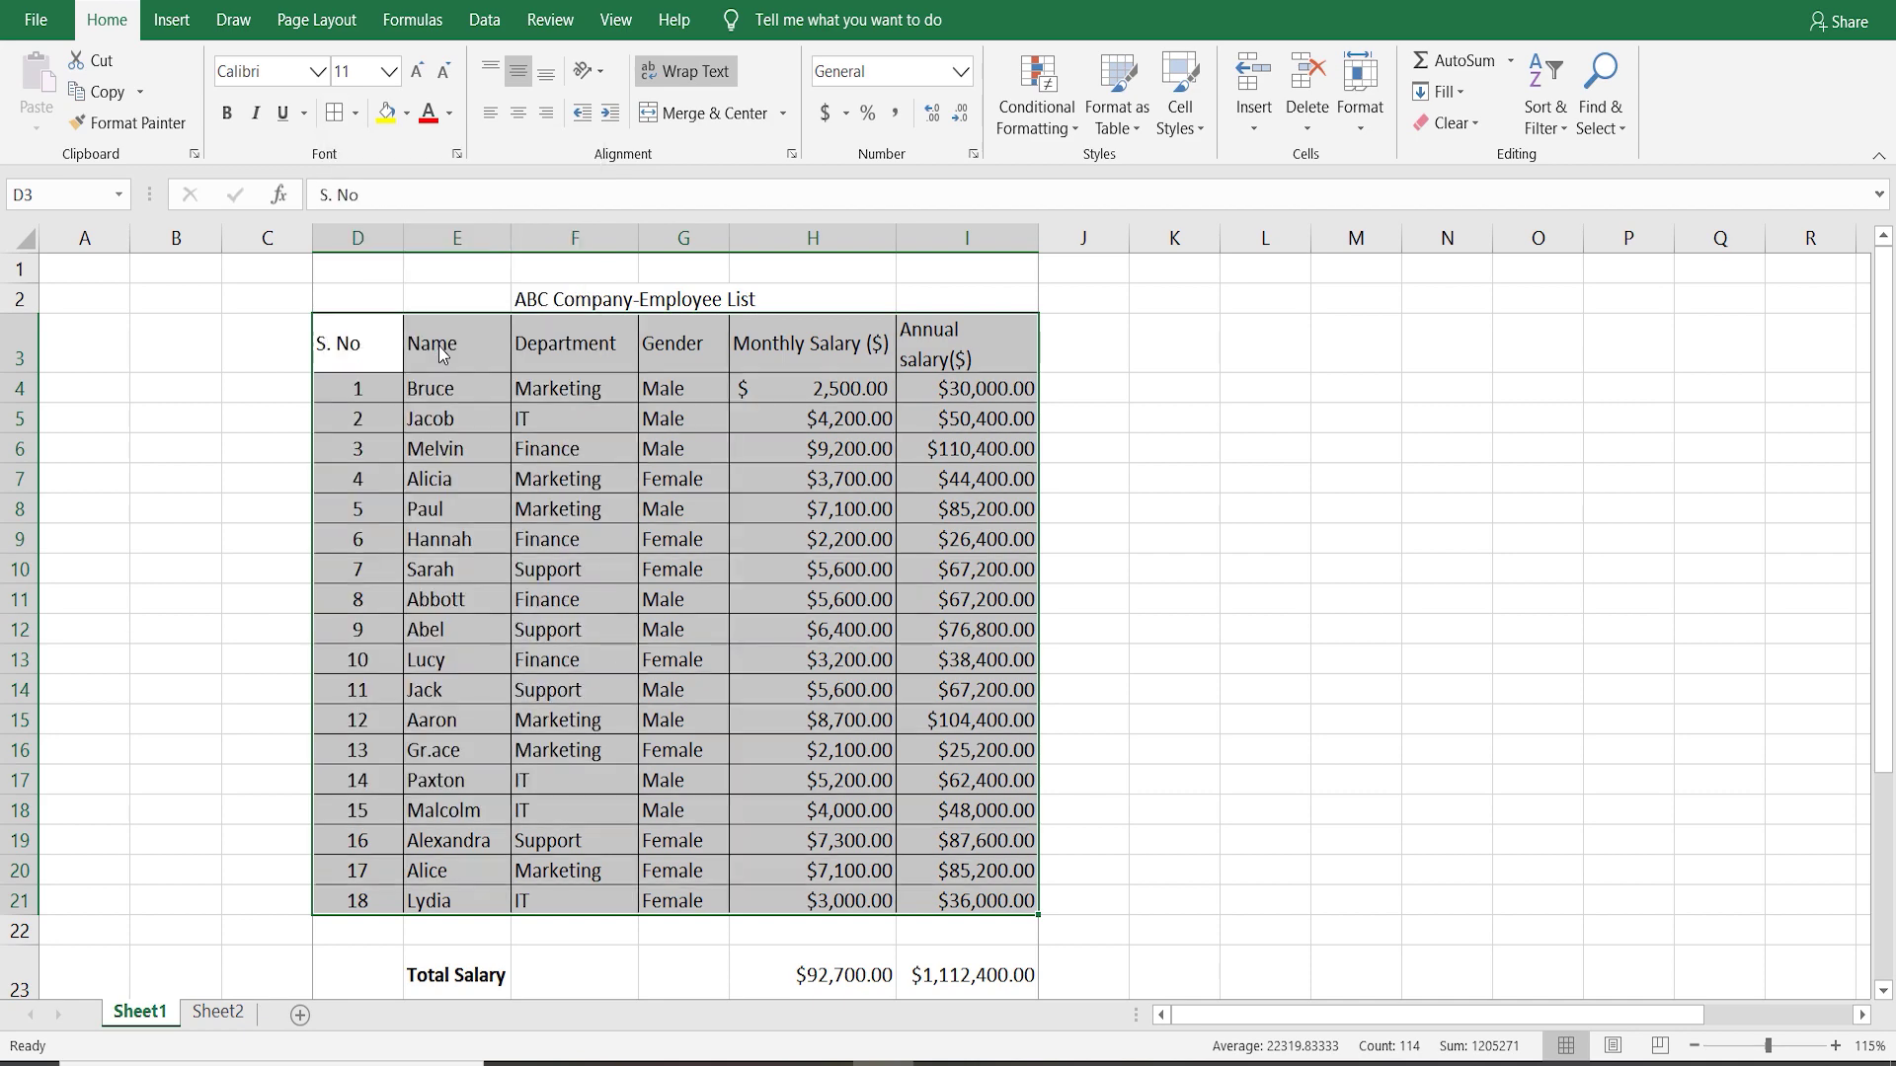
pyautogui.click(1372, 507)
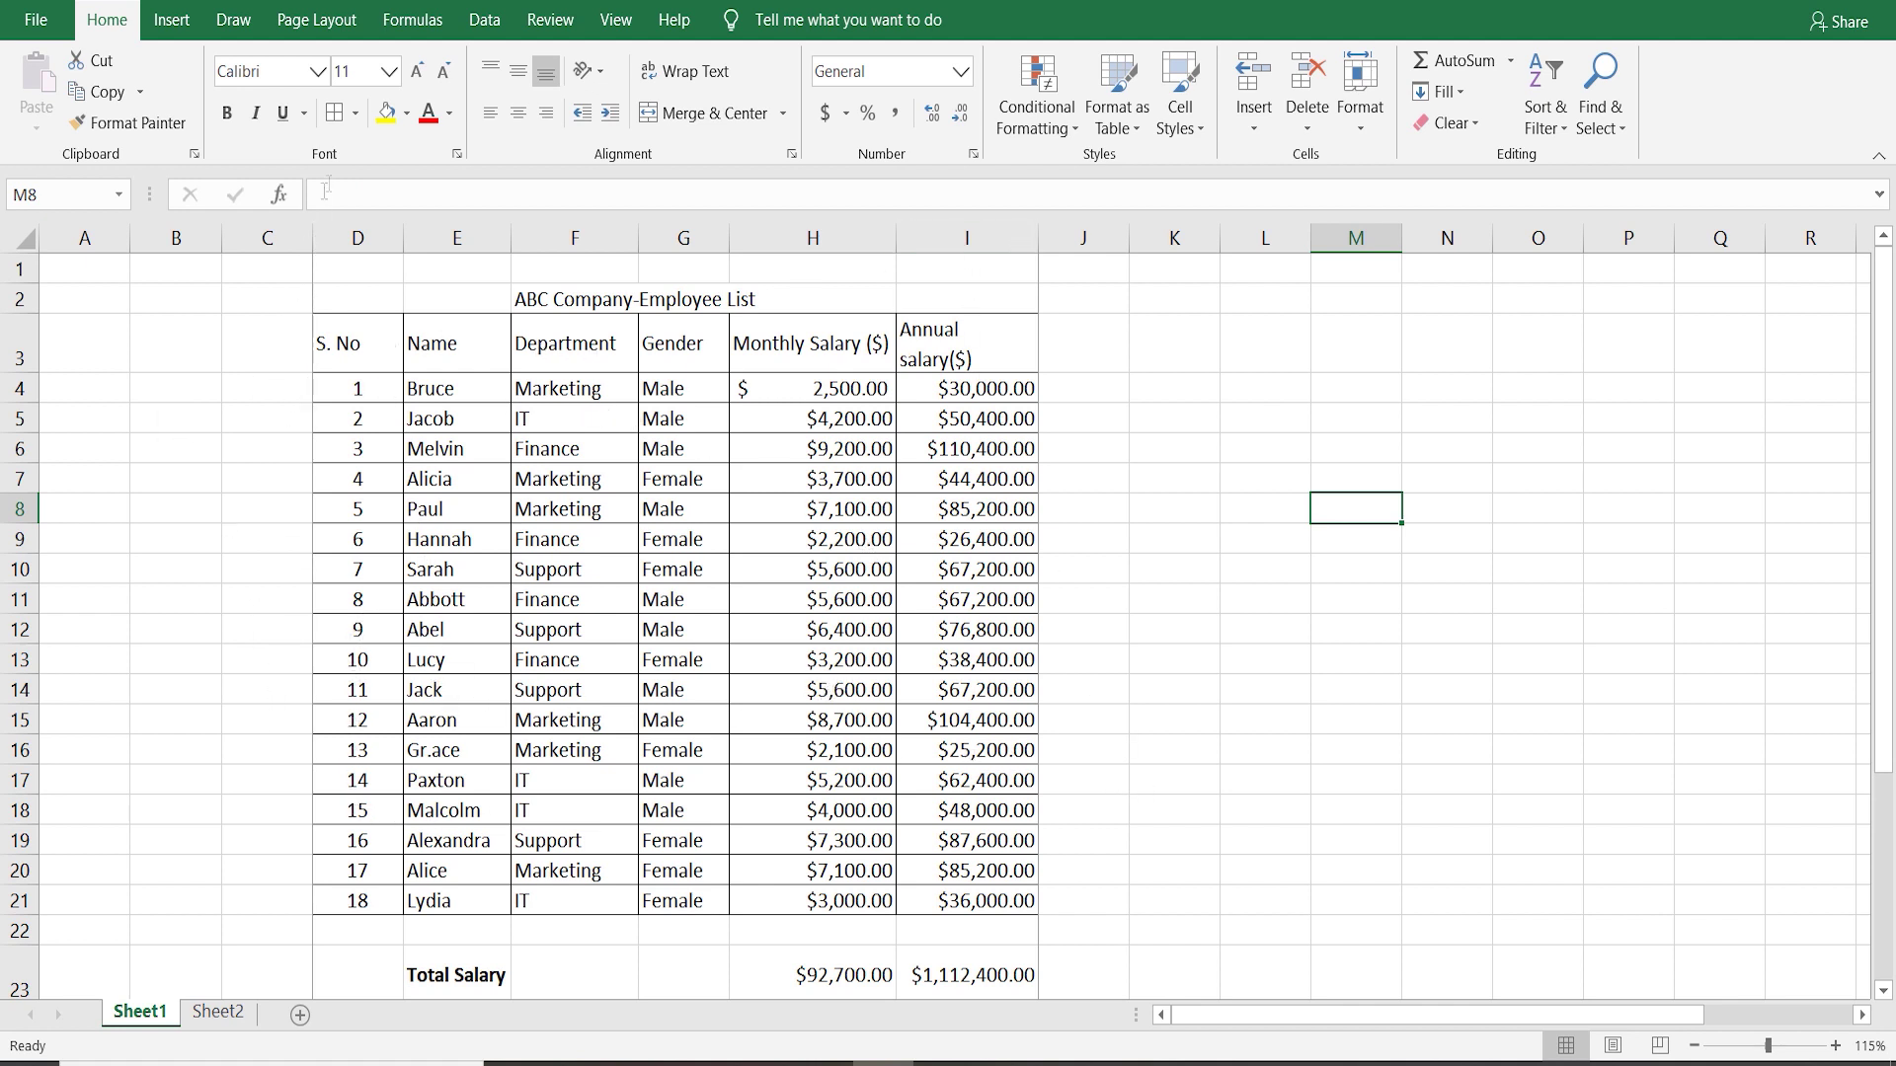
pyautogui.click(355, 113)
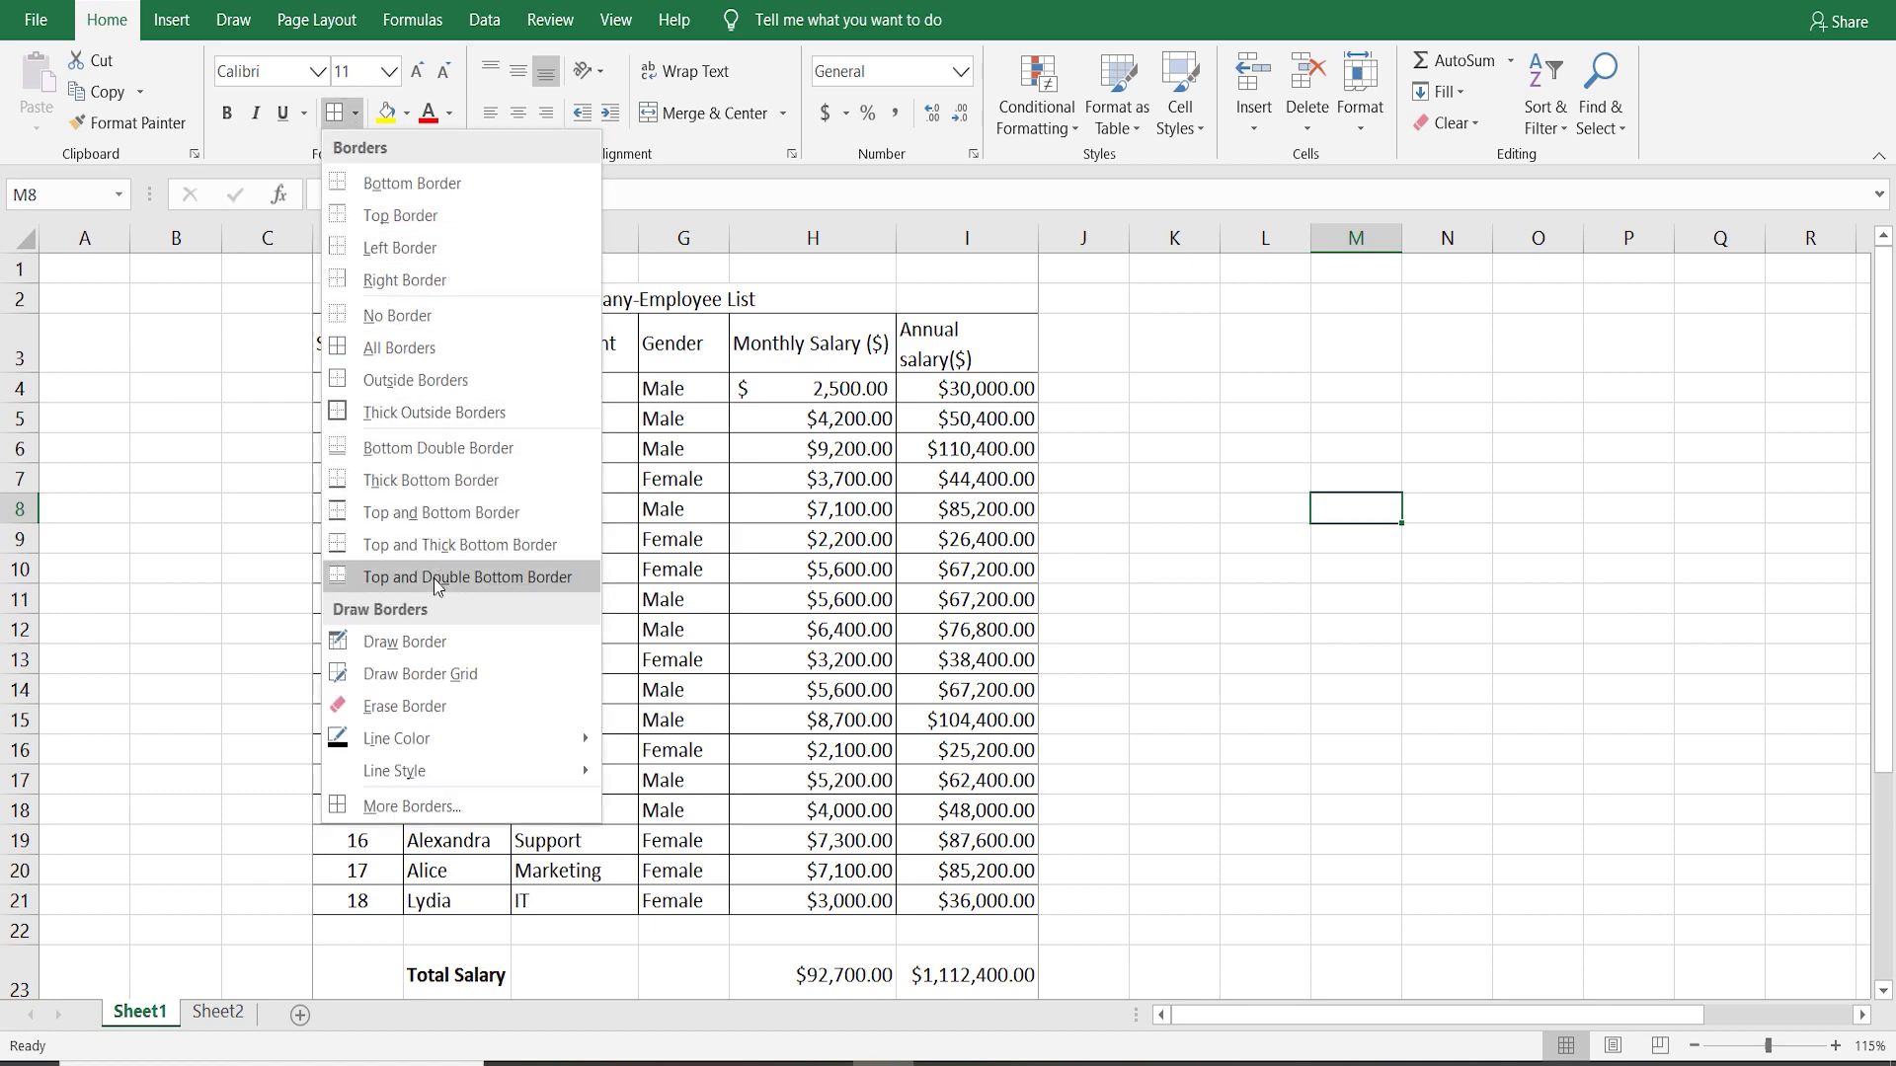
pyautogui.moveTo(393, 770)
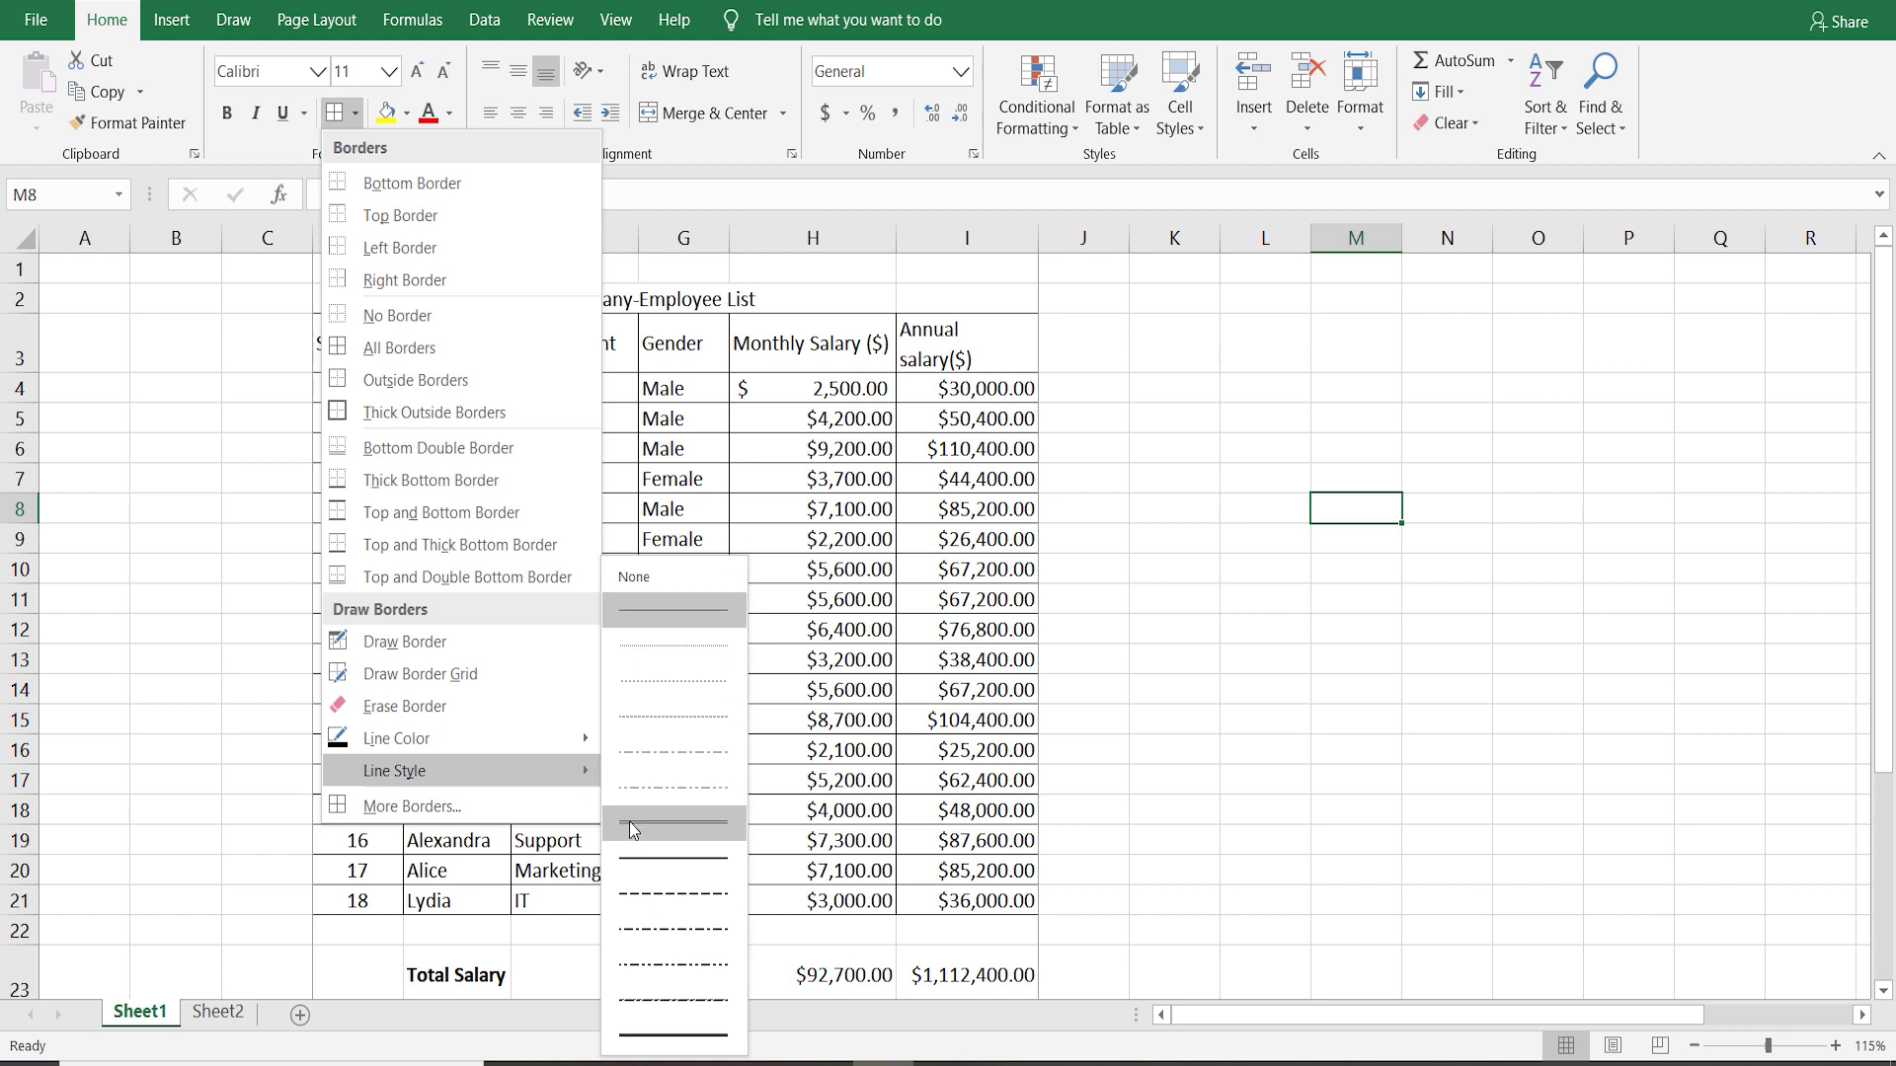
pyautogui.click(649, 871)
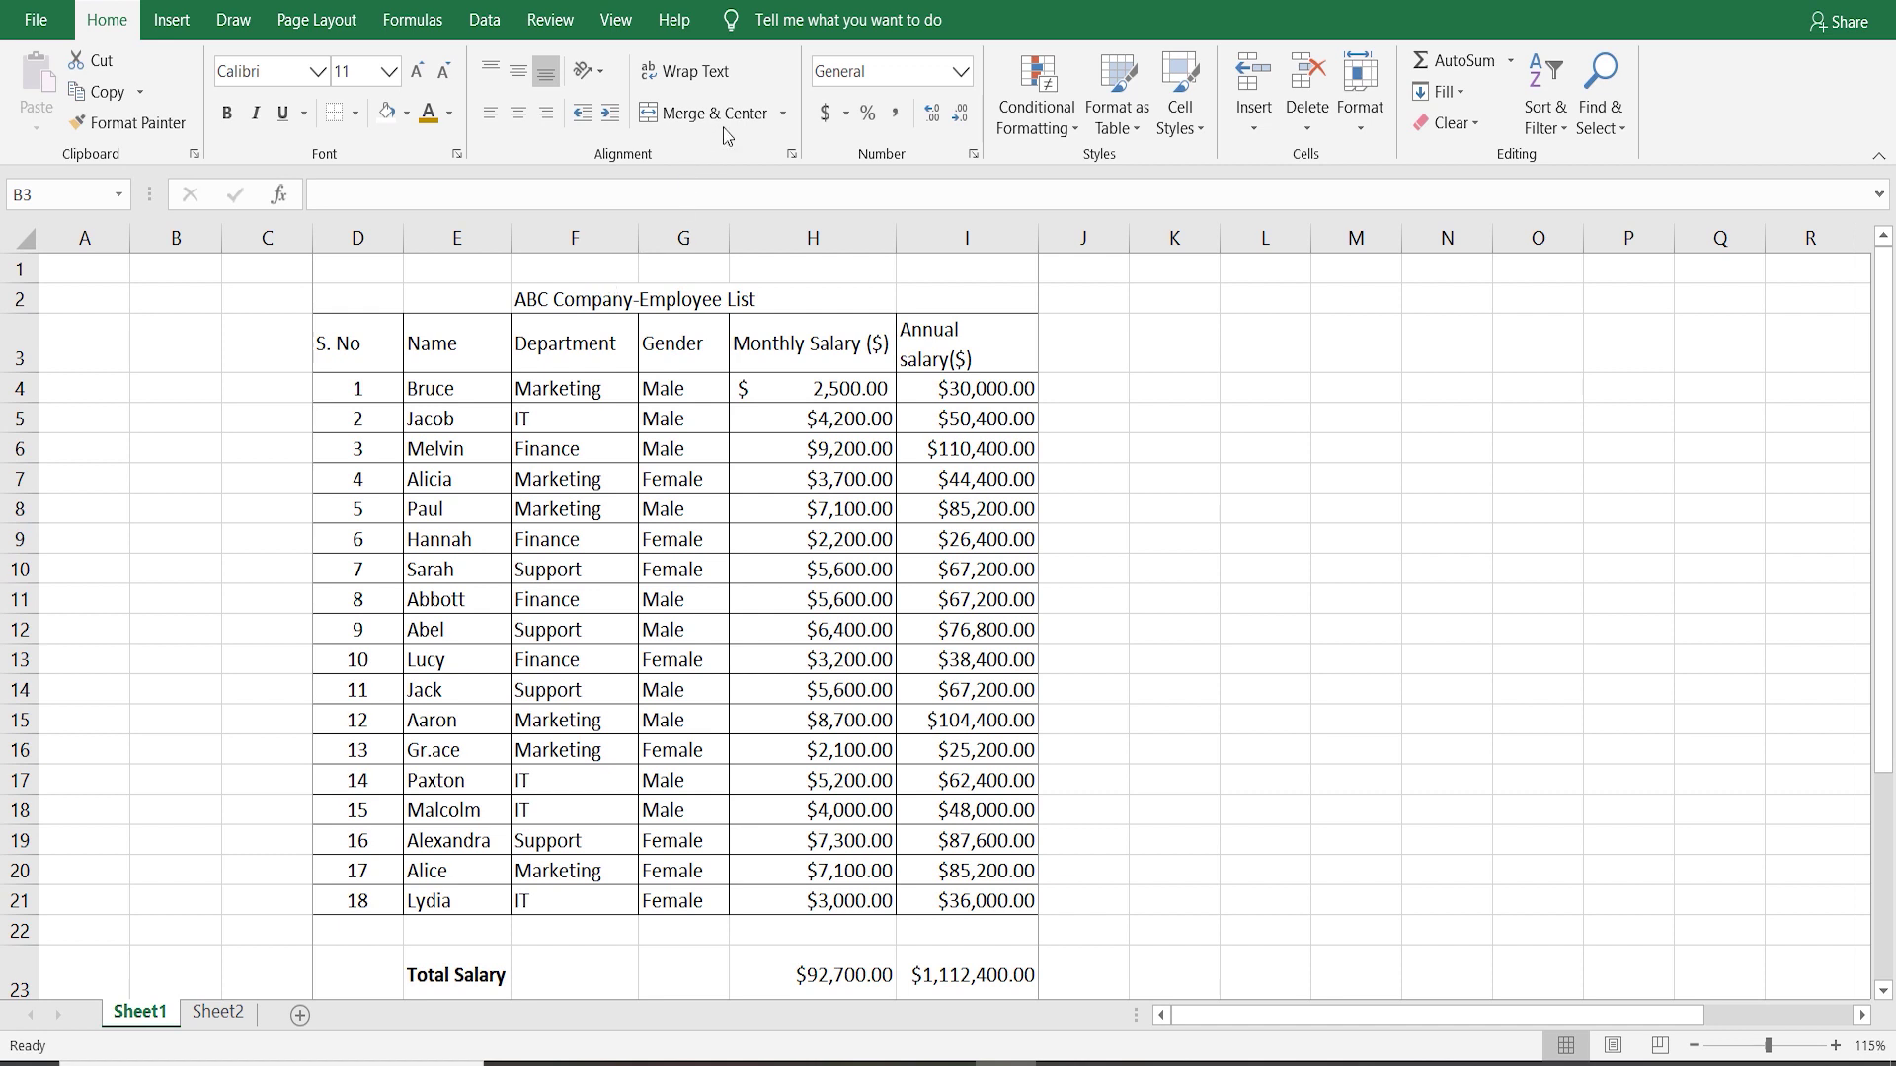
# - Merge and center 'ABC Company-Employee List' across D2:I2
pyautogui.click(362, 300)
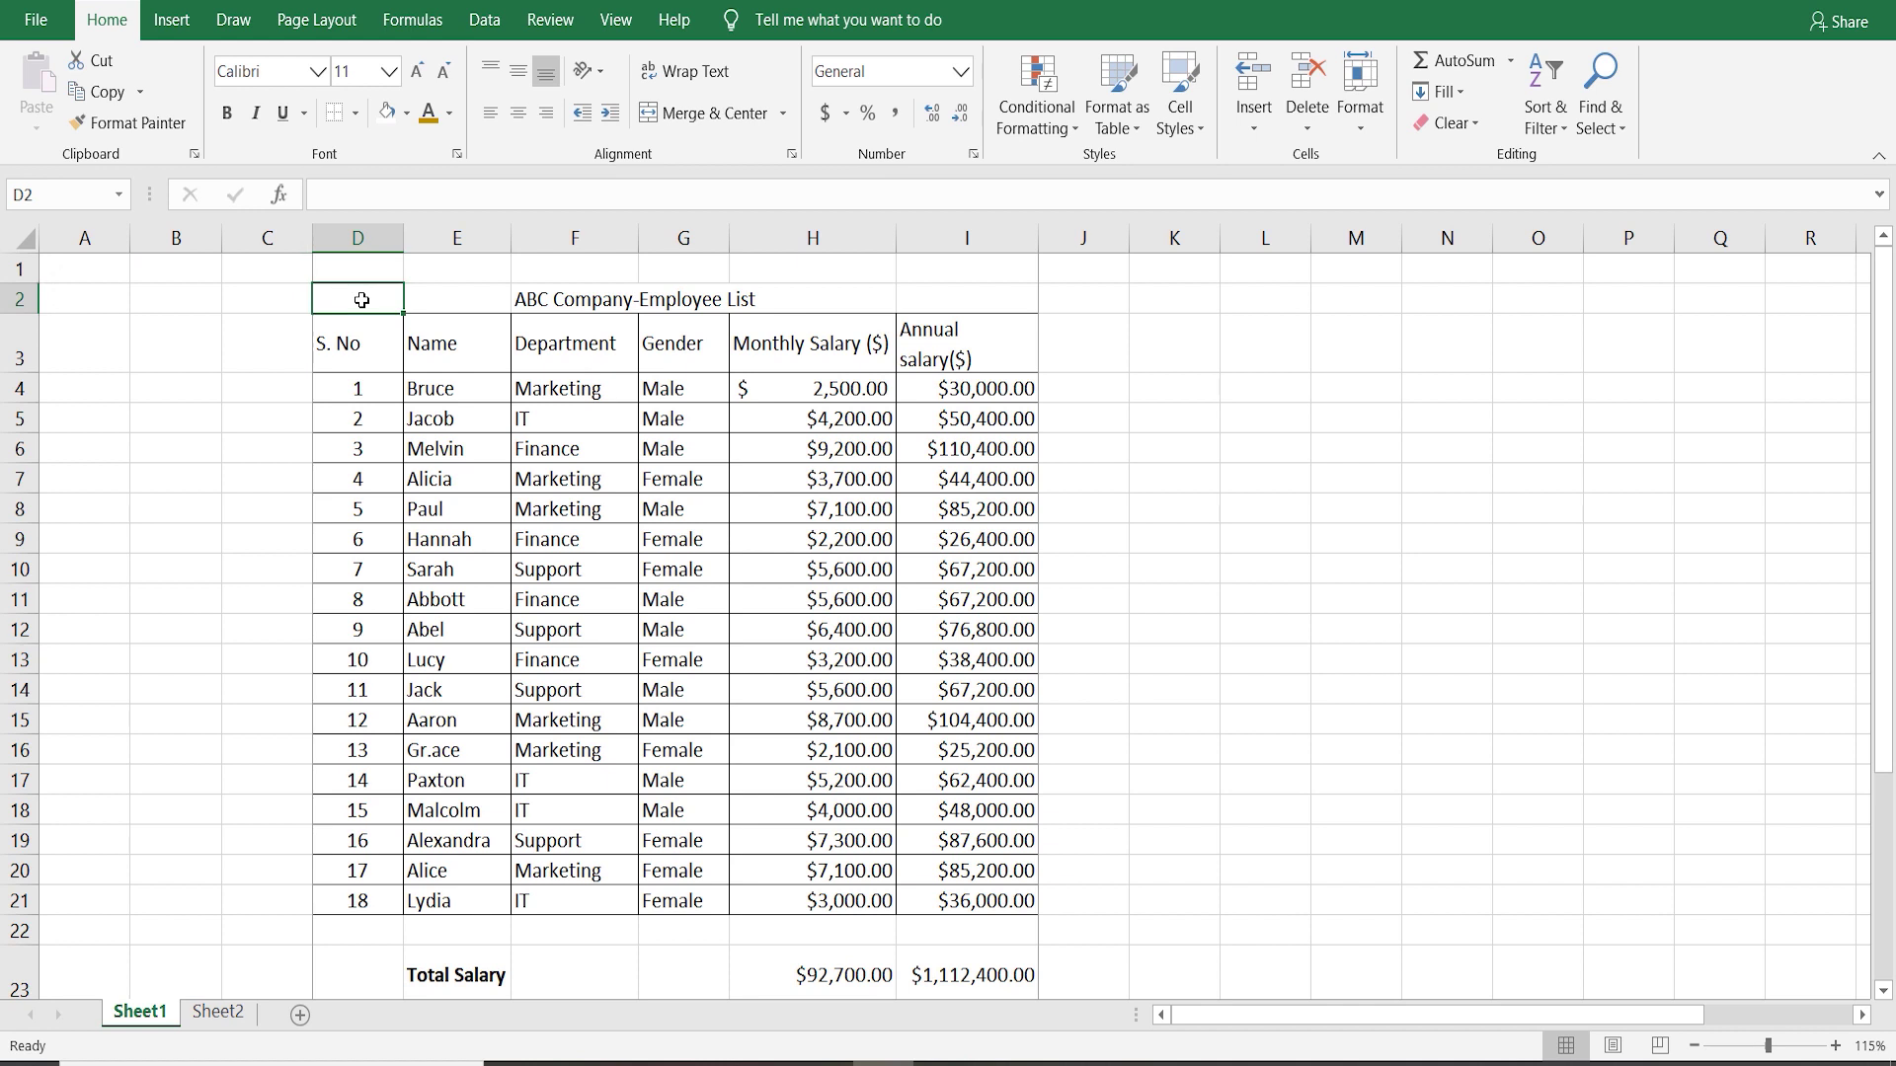
pyautogui.moveTo(361, 301)
pyautogui.mouseDown()
pyautogui.moveTo(928, 290)
pyautogui.moveTo(902, 290)
pyautogui.mouseUp()
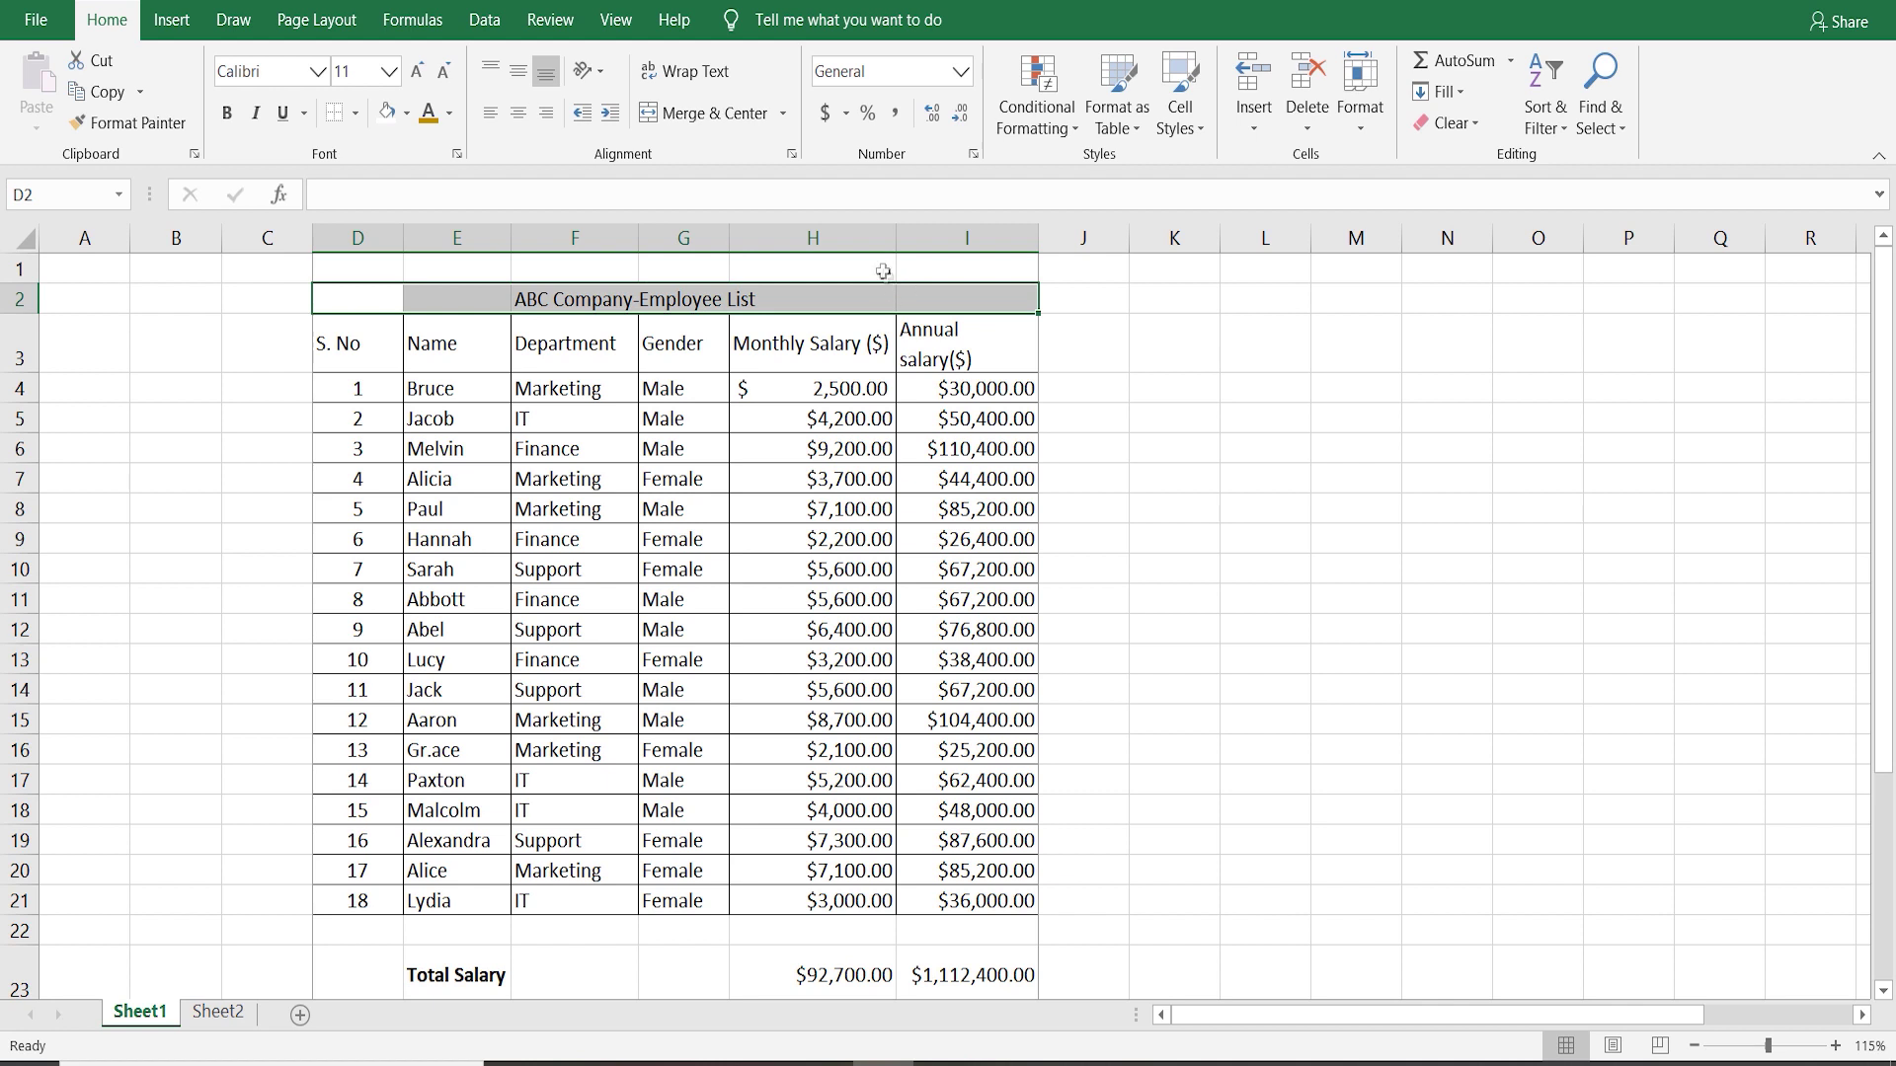
pyautogui.click(723, 121)
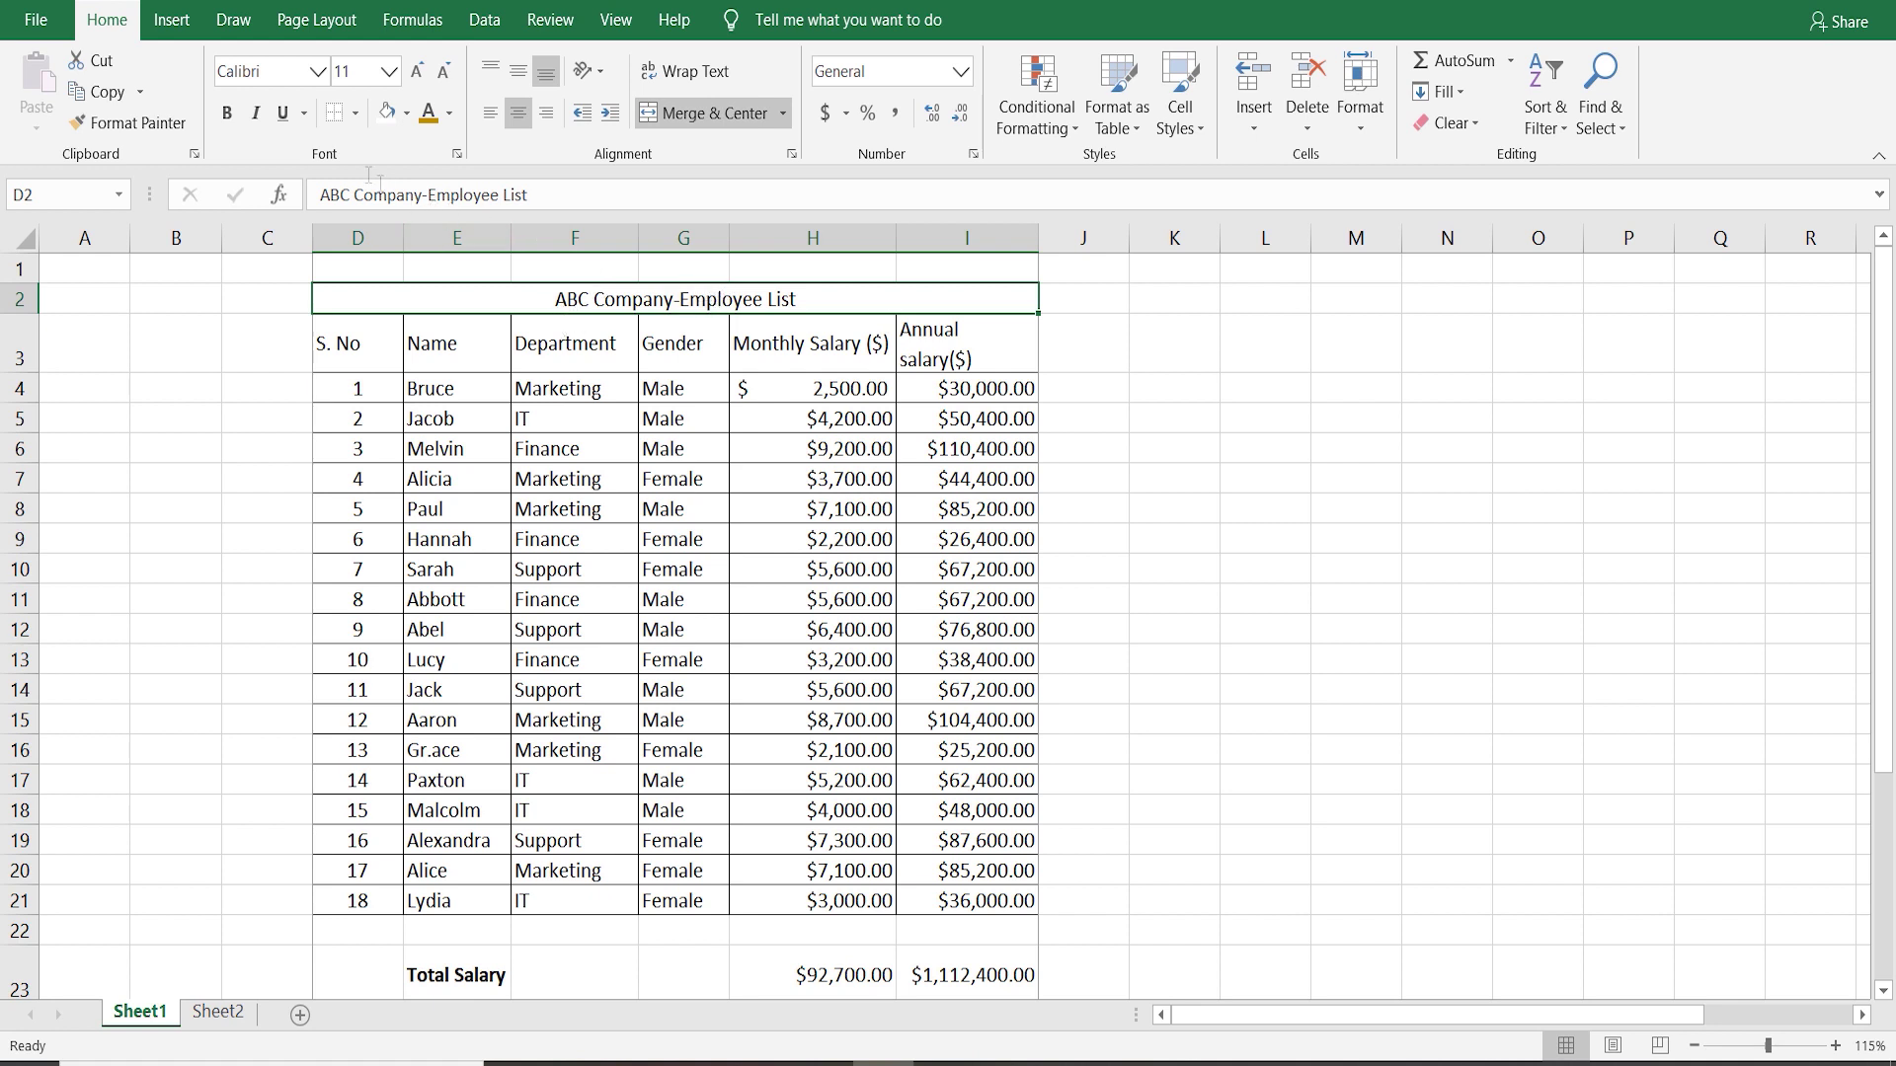
# - Make the merged title bold with a light blue fill
pyautogui.click(229, 118)
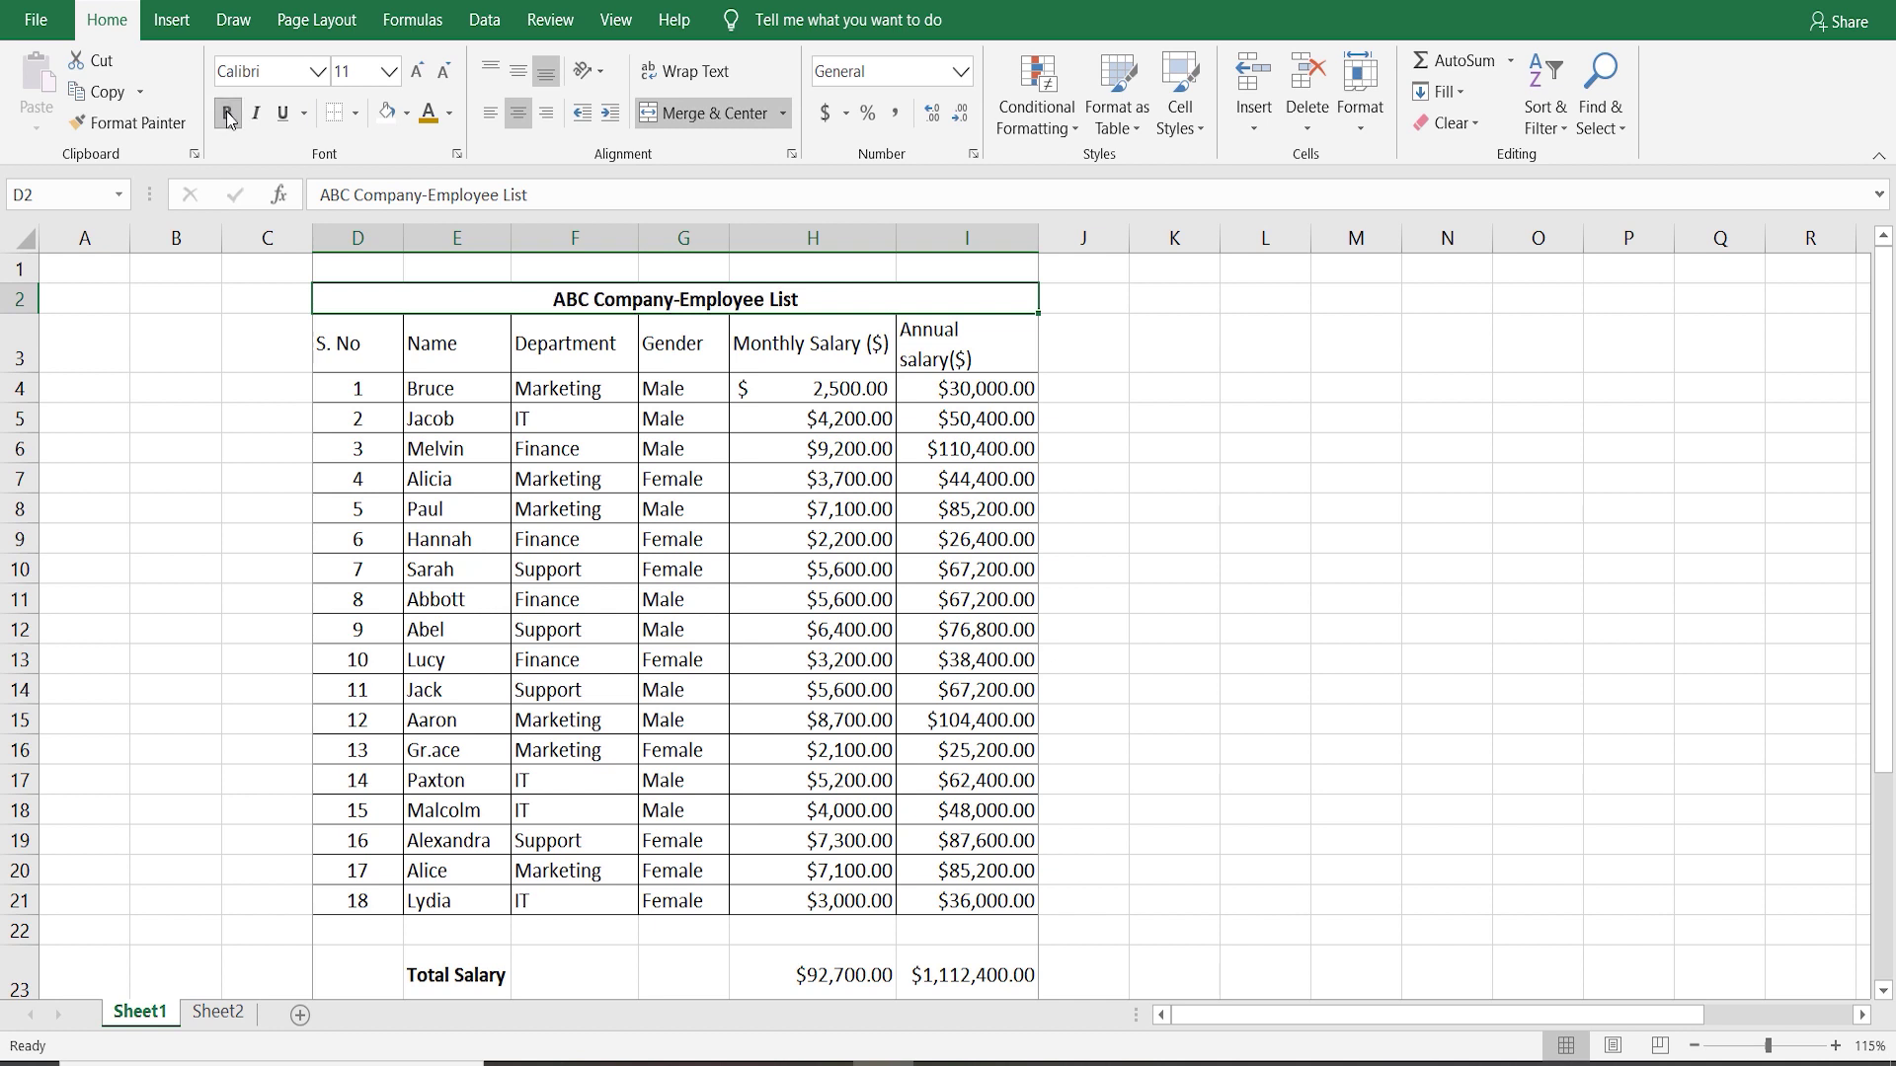
pyautogui.click(407, 114)
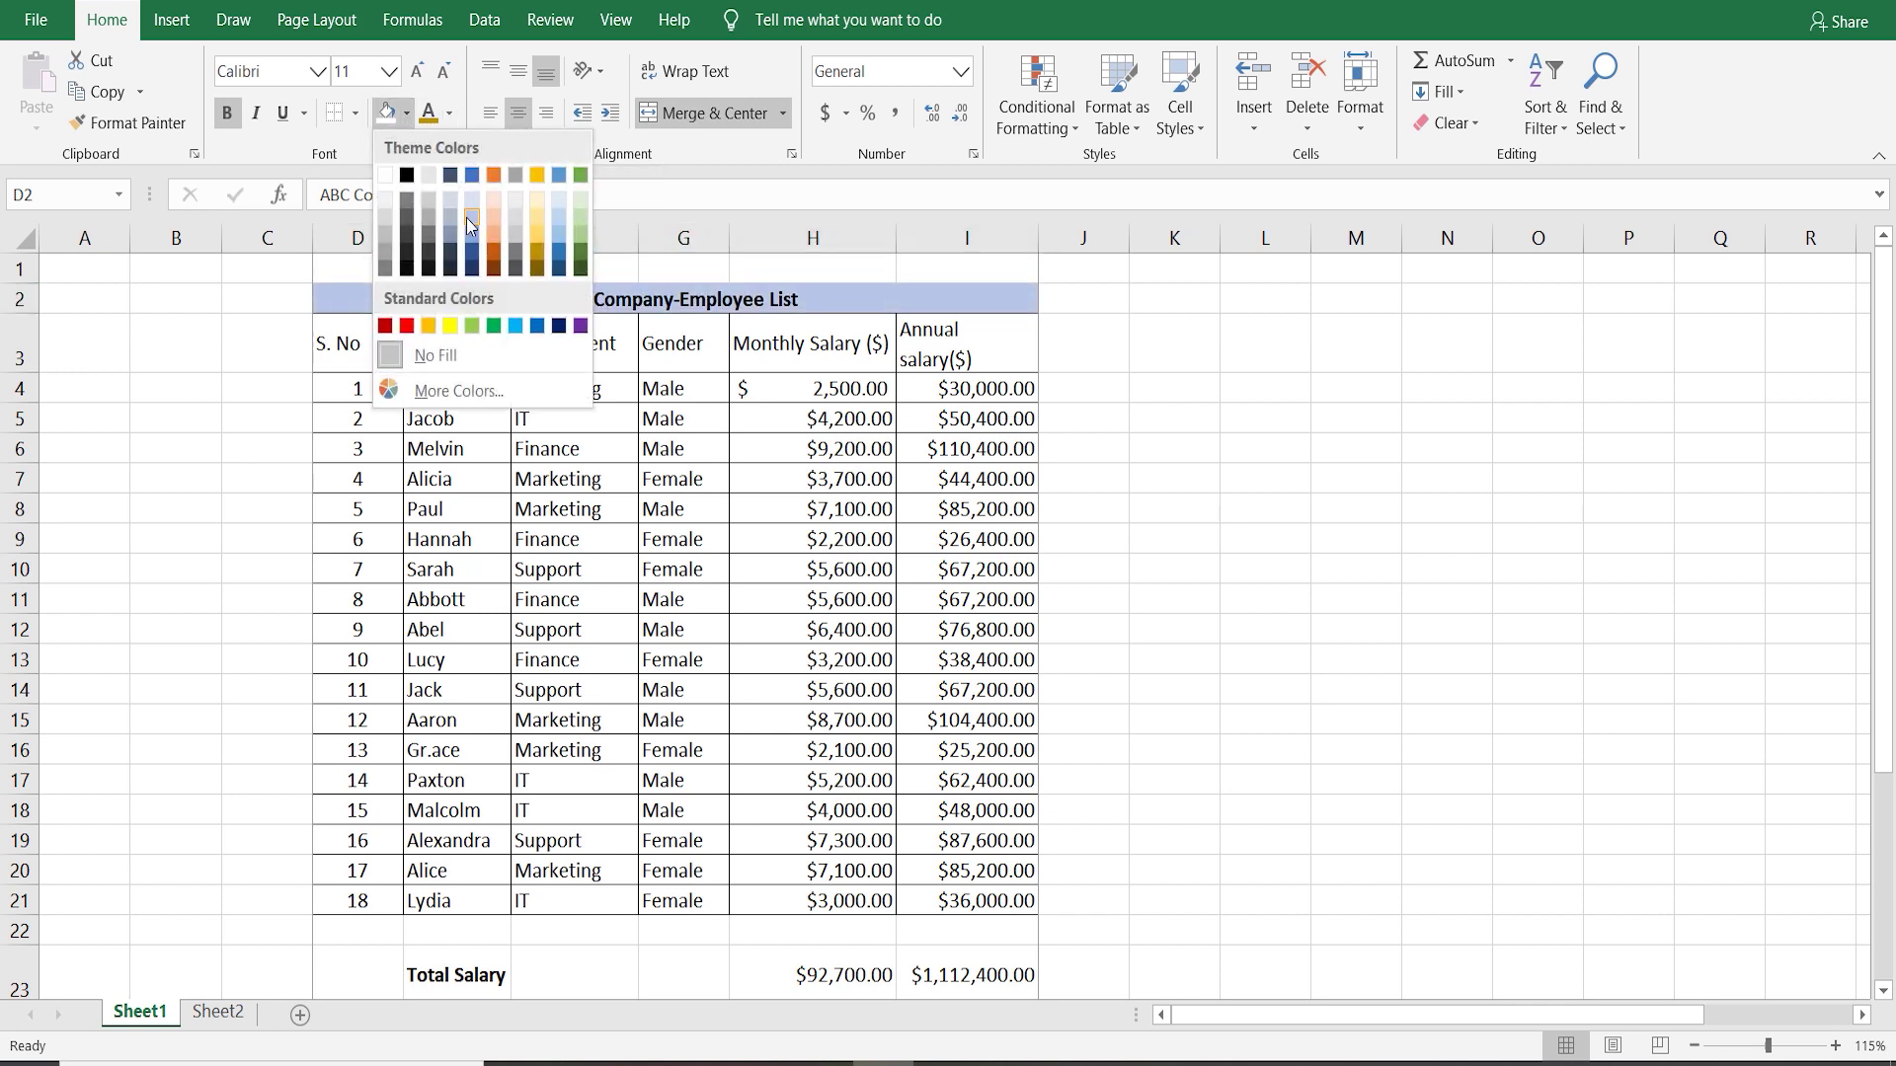
pyautogui.click(466, 217)
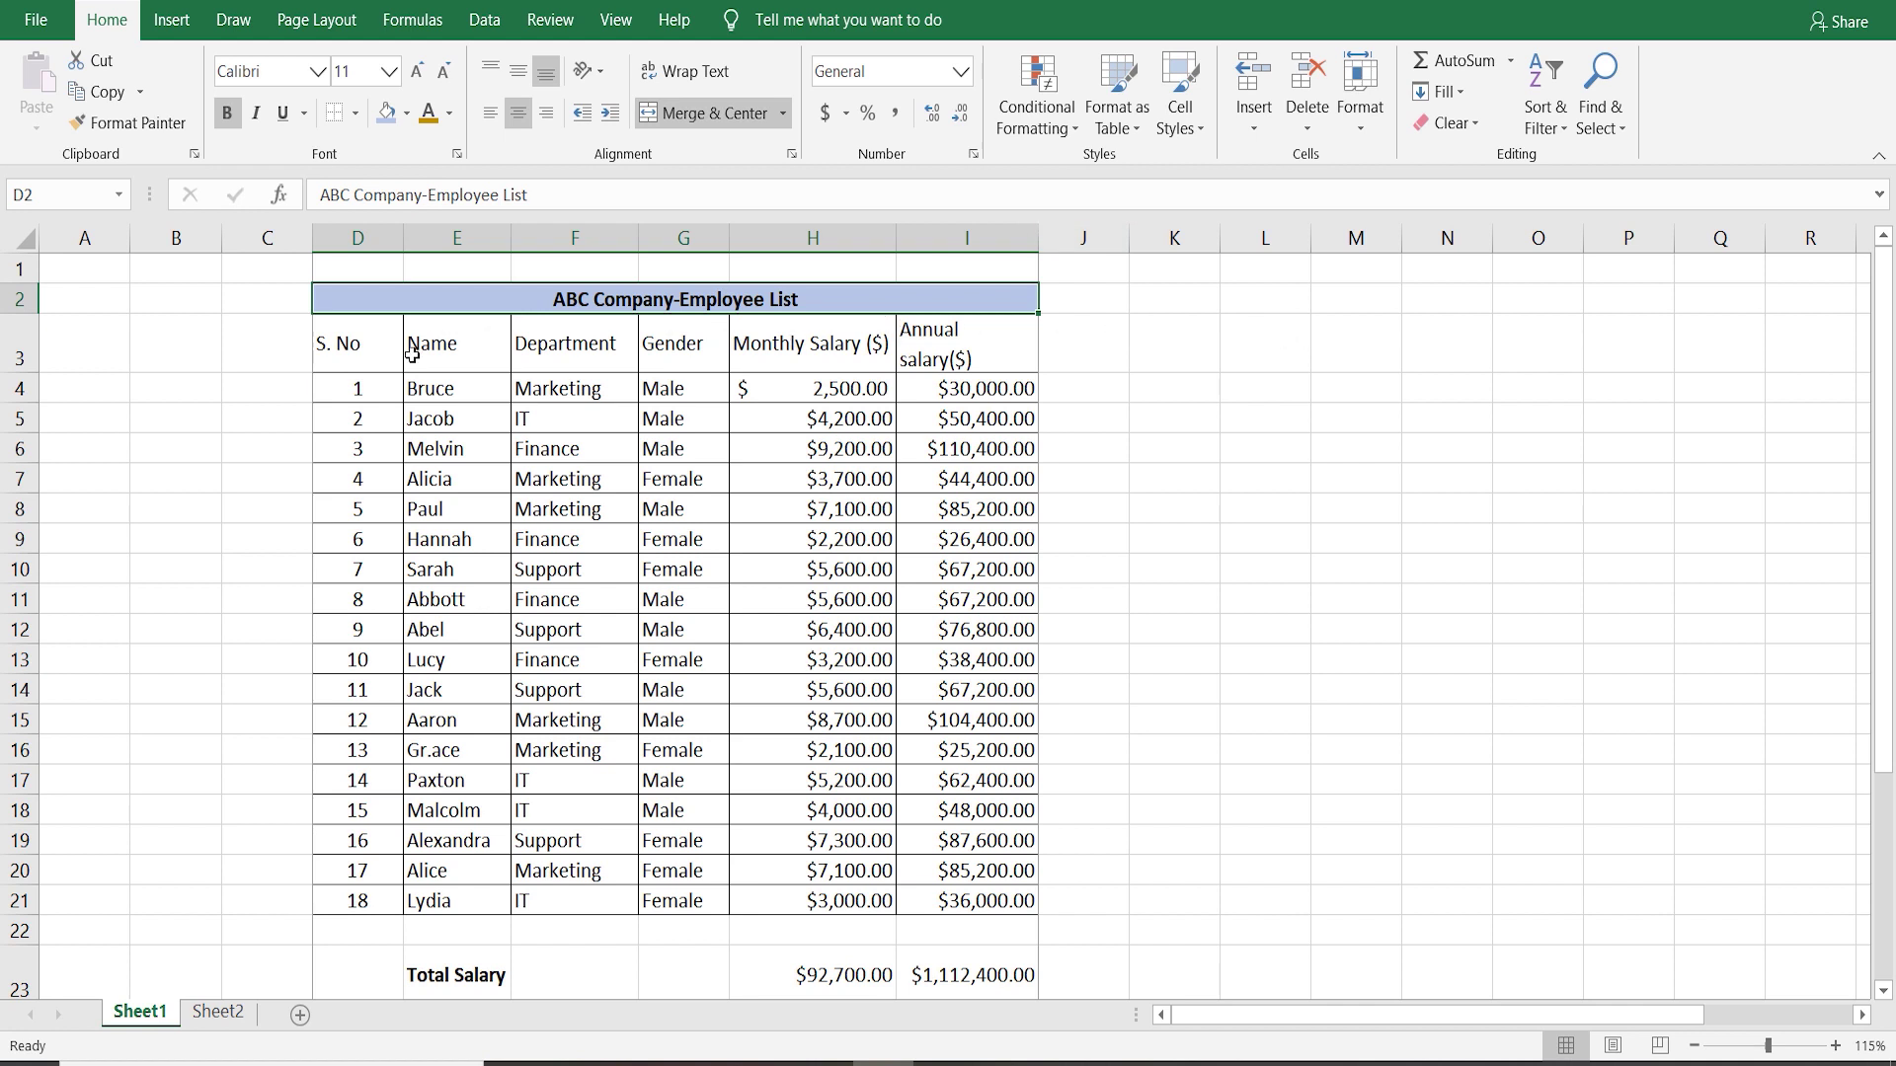
# - Bold each row-3 header from S. No through Annual salary($)
pyautogui.click(358, 351)
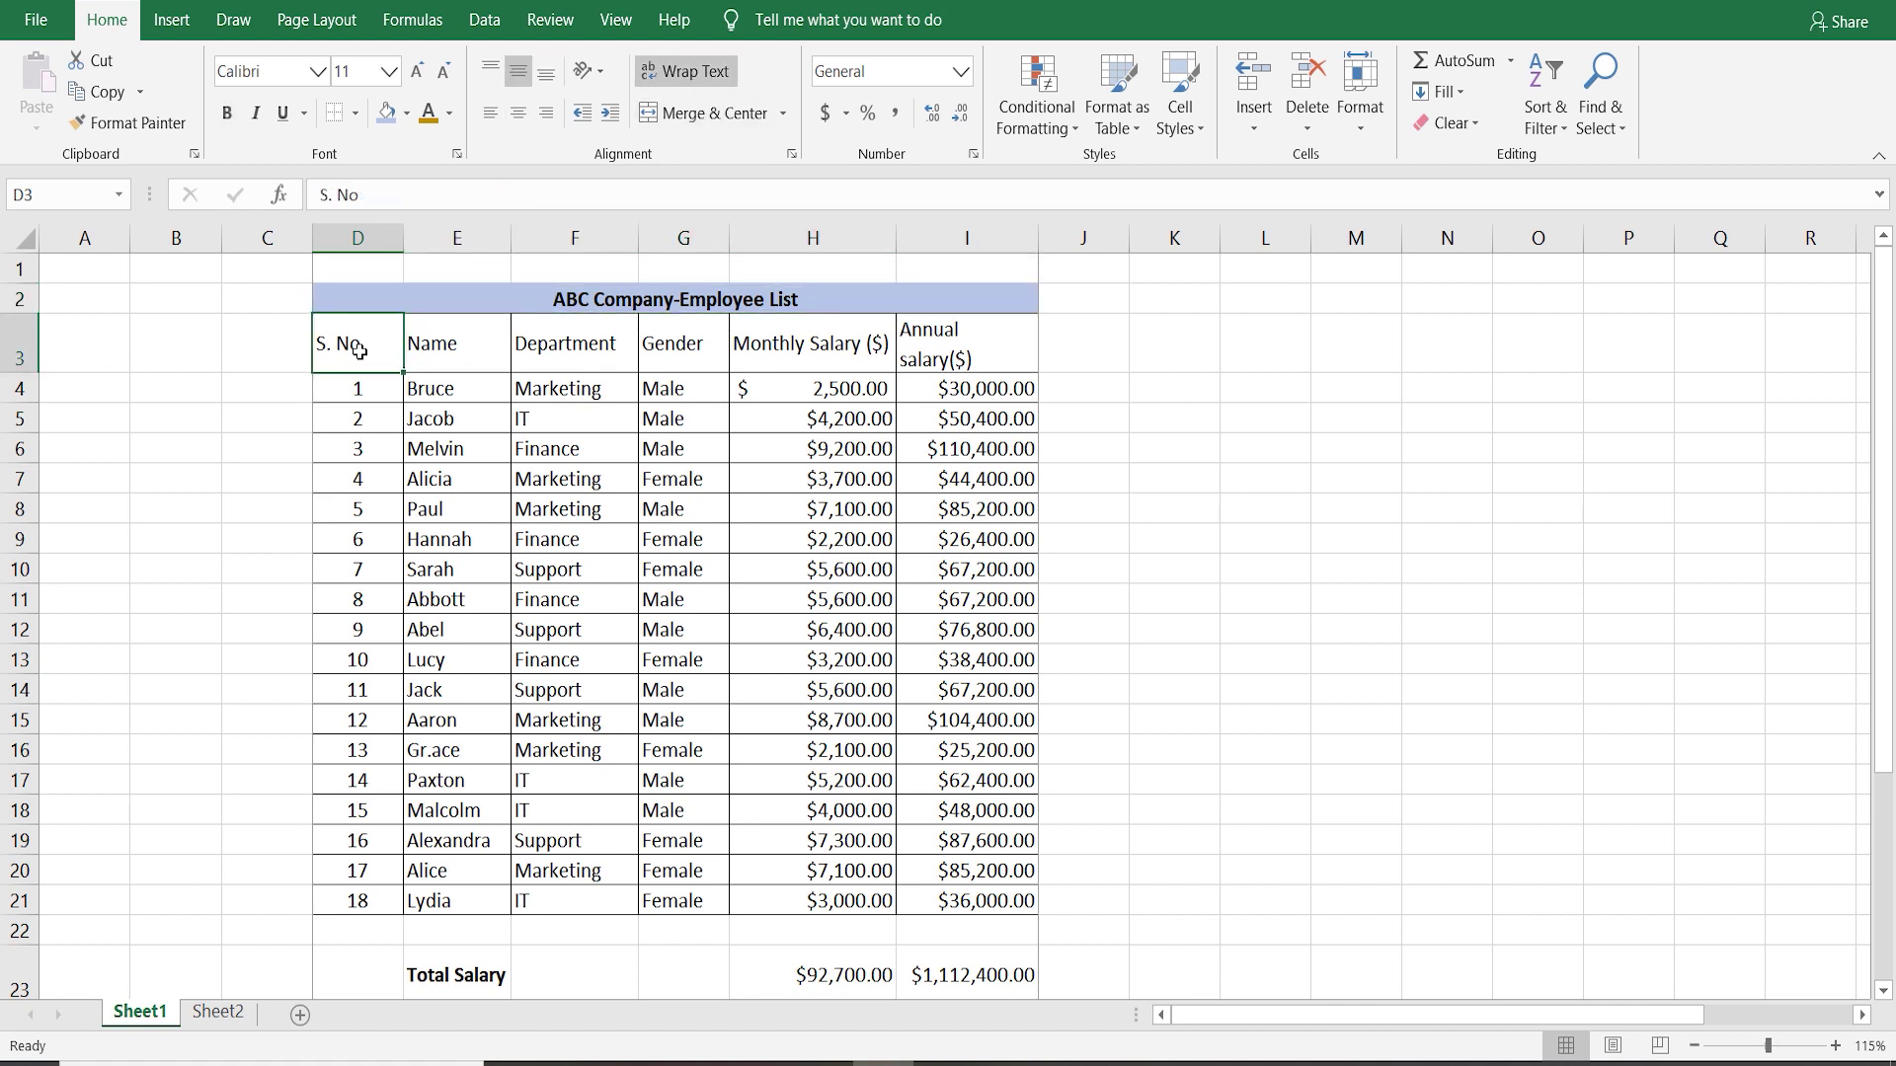
pyautogui.click(228, 117)
pyautogui.click(453, 342)
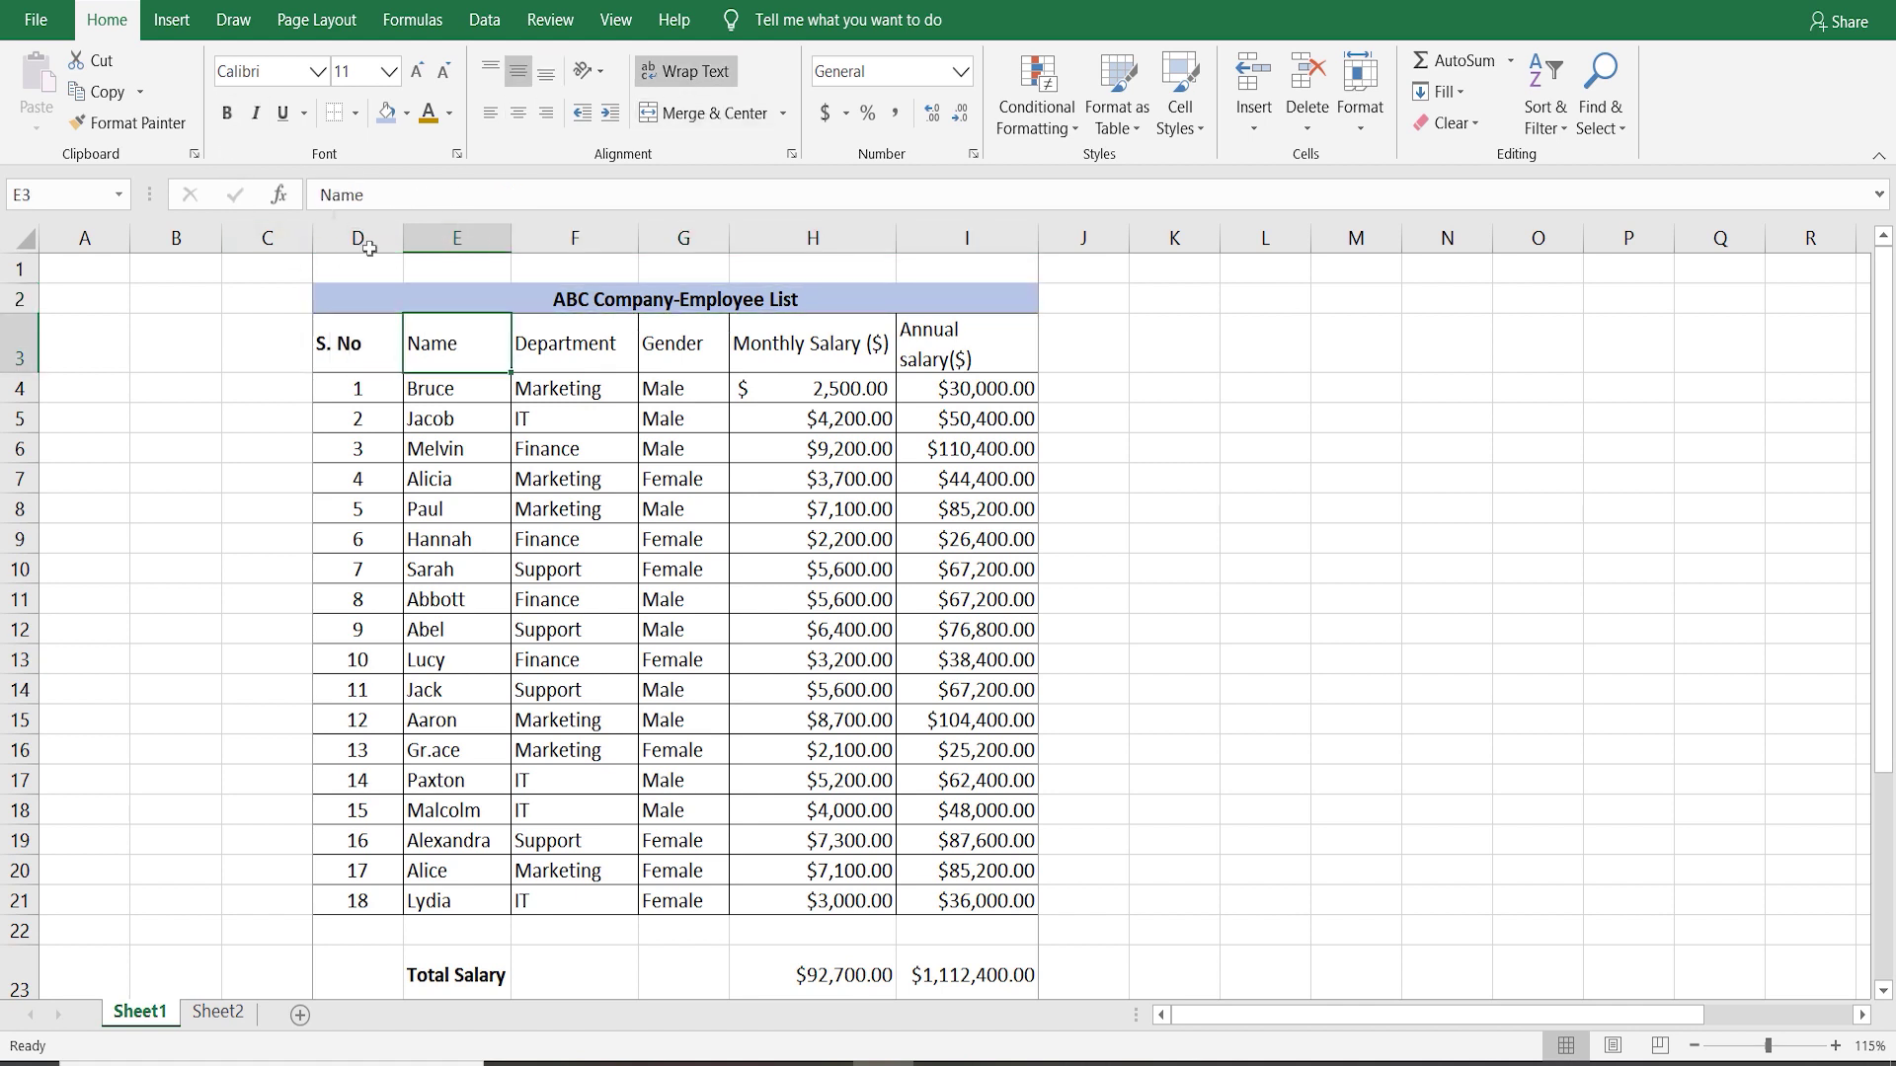
pyautogui.click(227, 113)
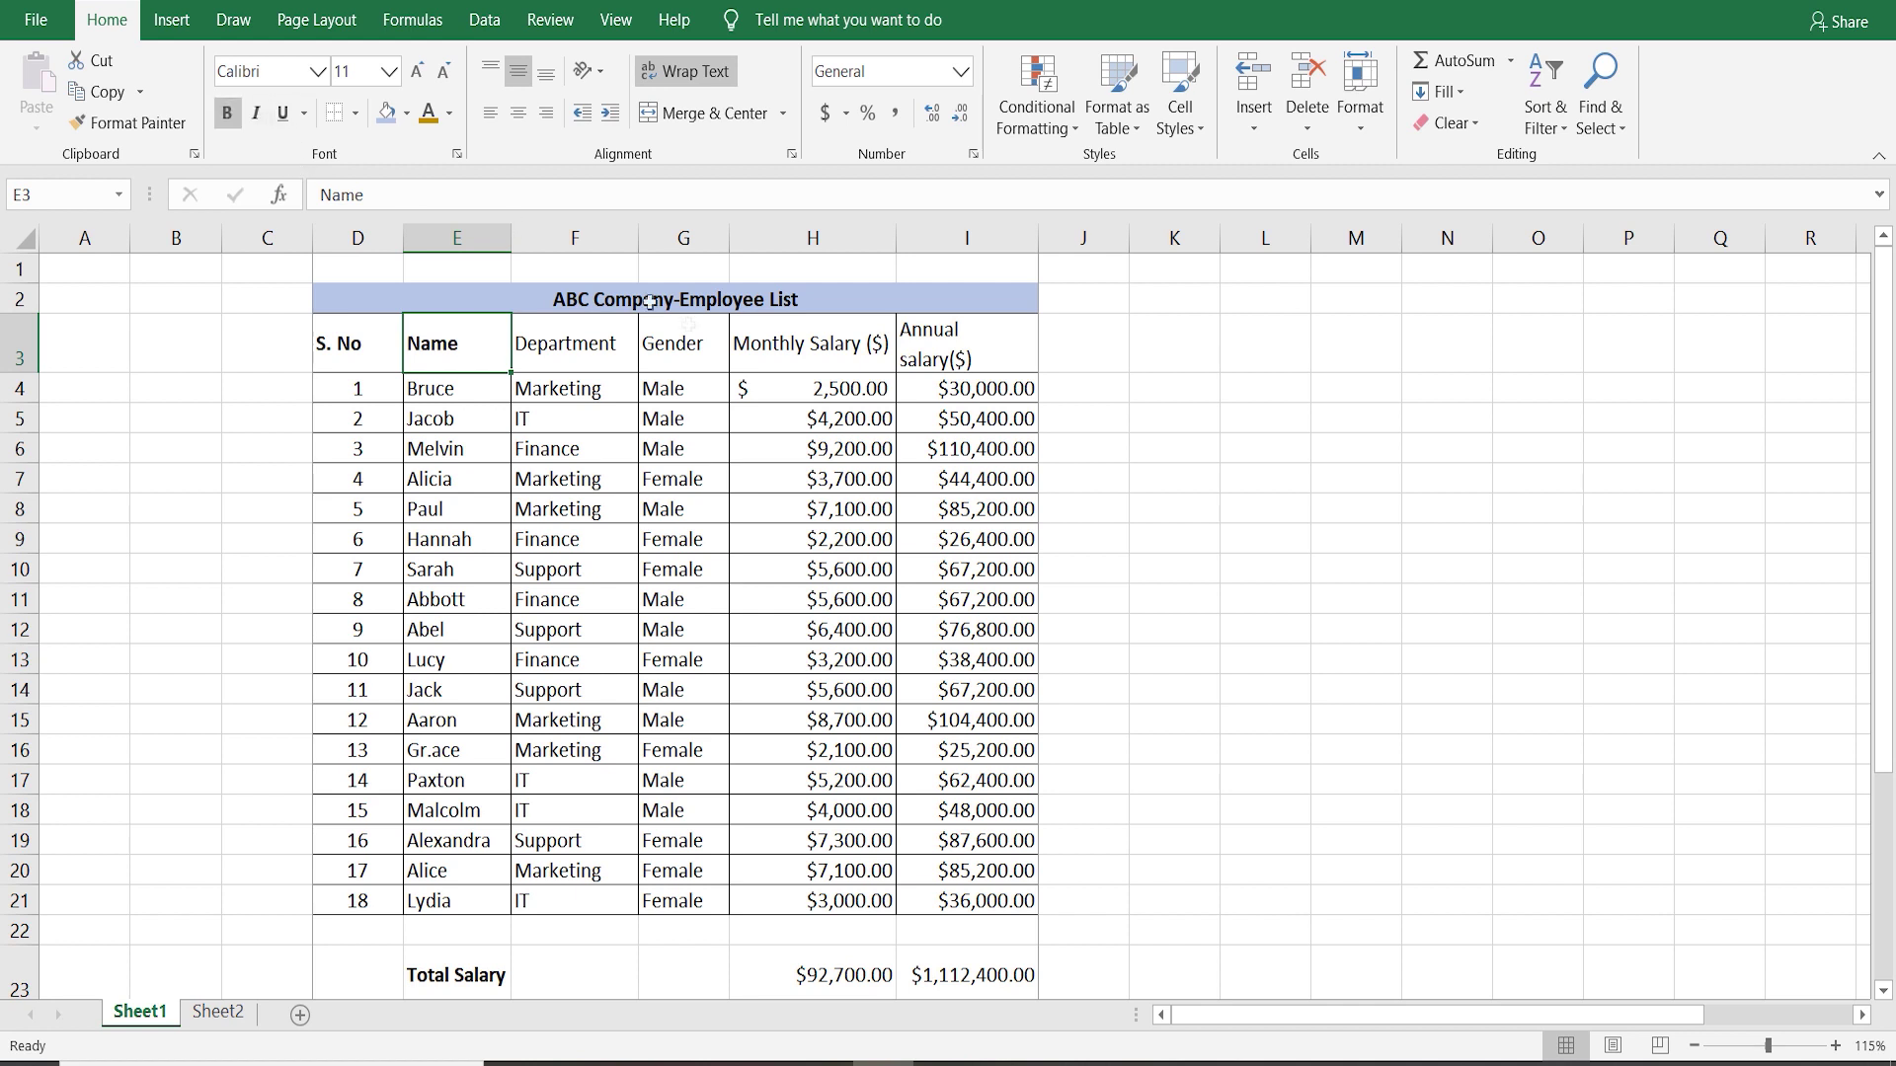
pyautogui.click(571, 339)
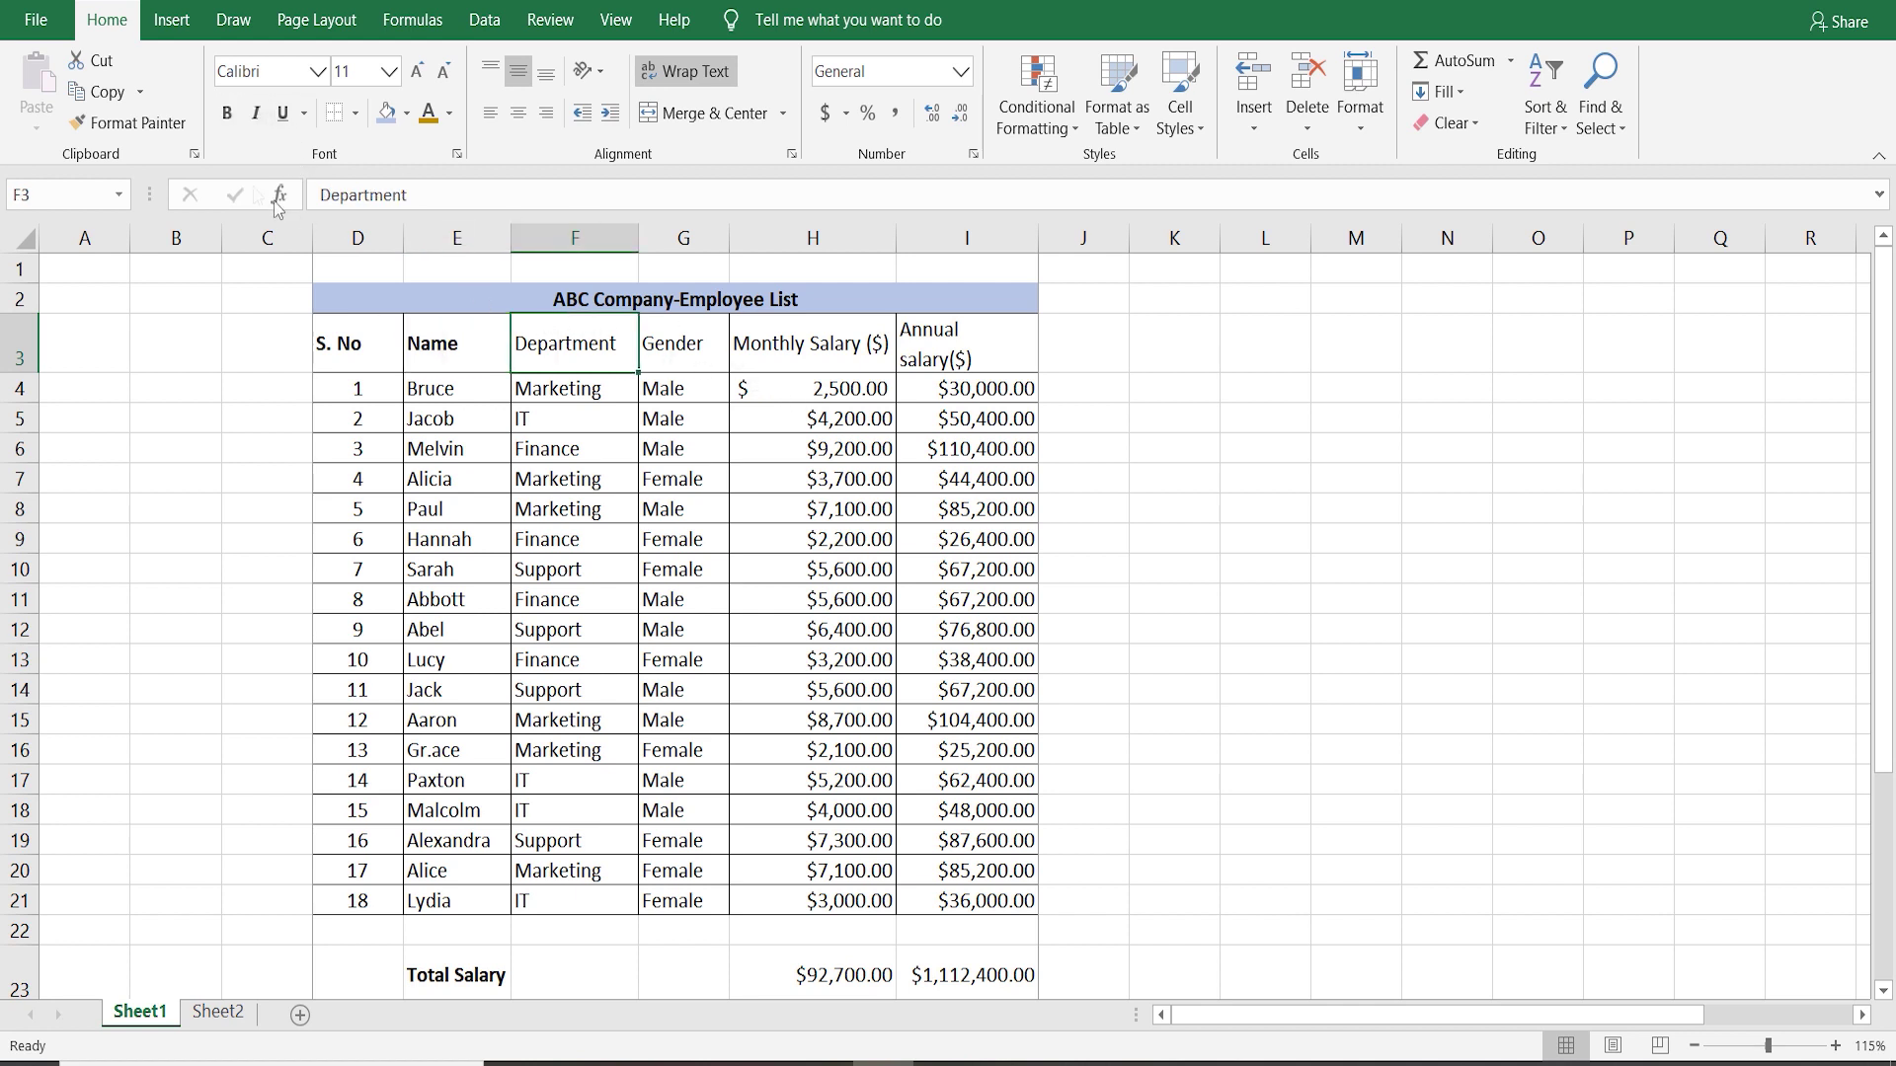
pyautogui.click(227, 113)
pyautogui.click(679, 340)
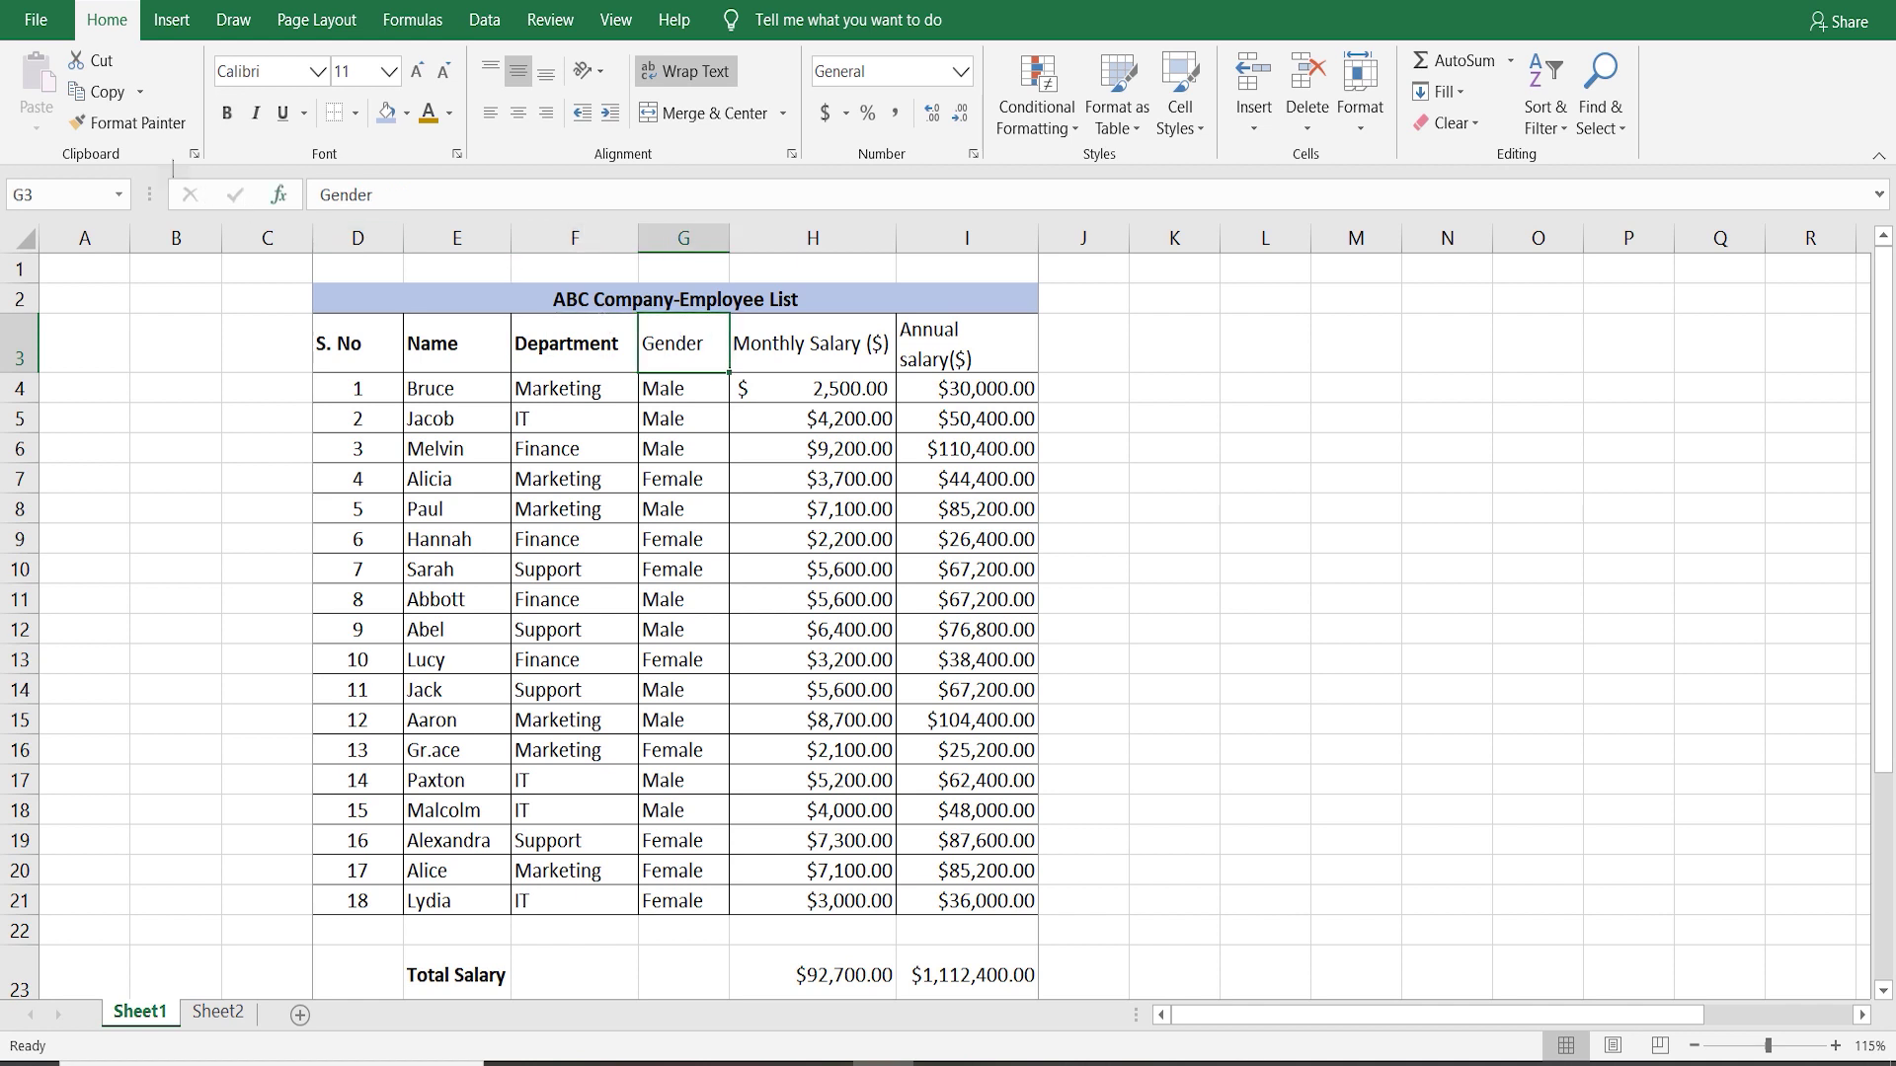
pyautogui.click(227, 112)
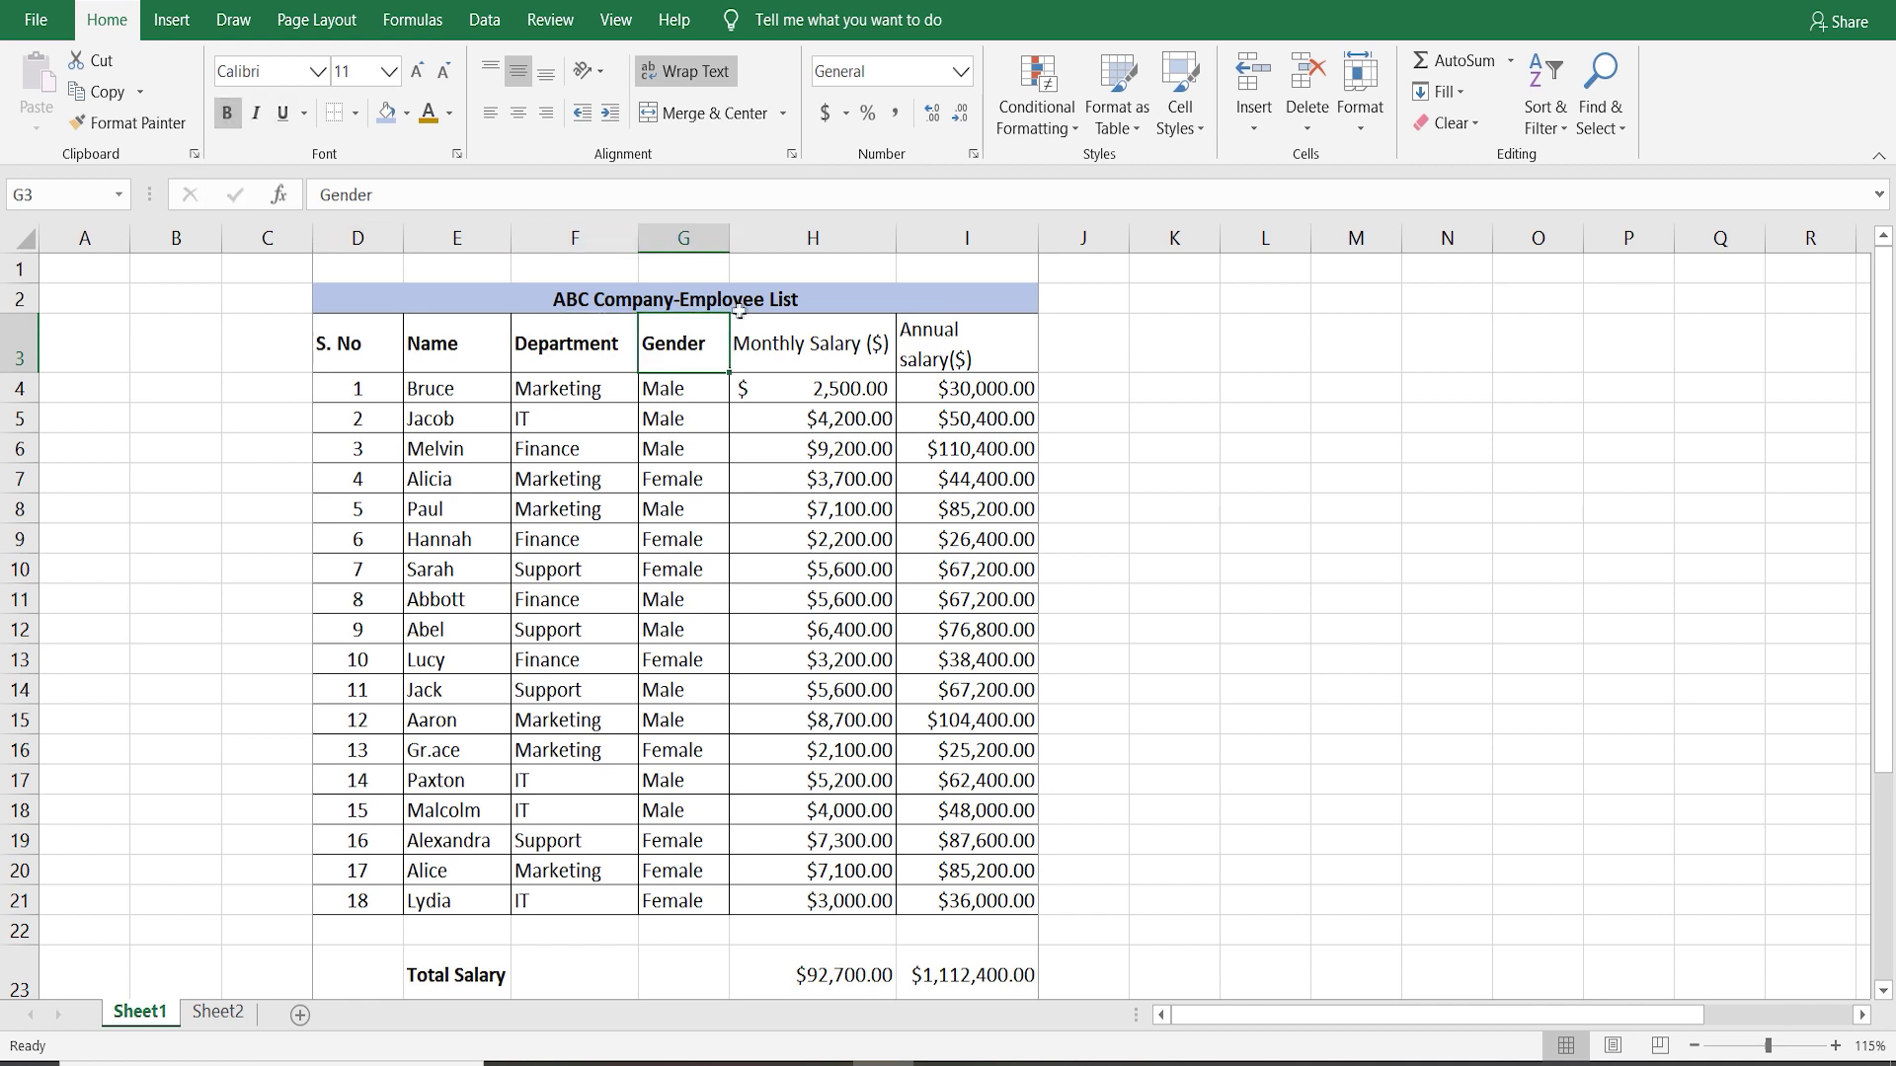
pyautogui.click(786, 338)
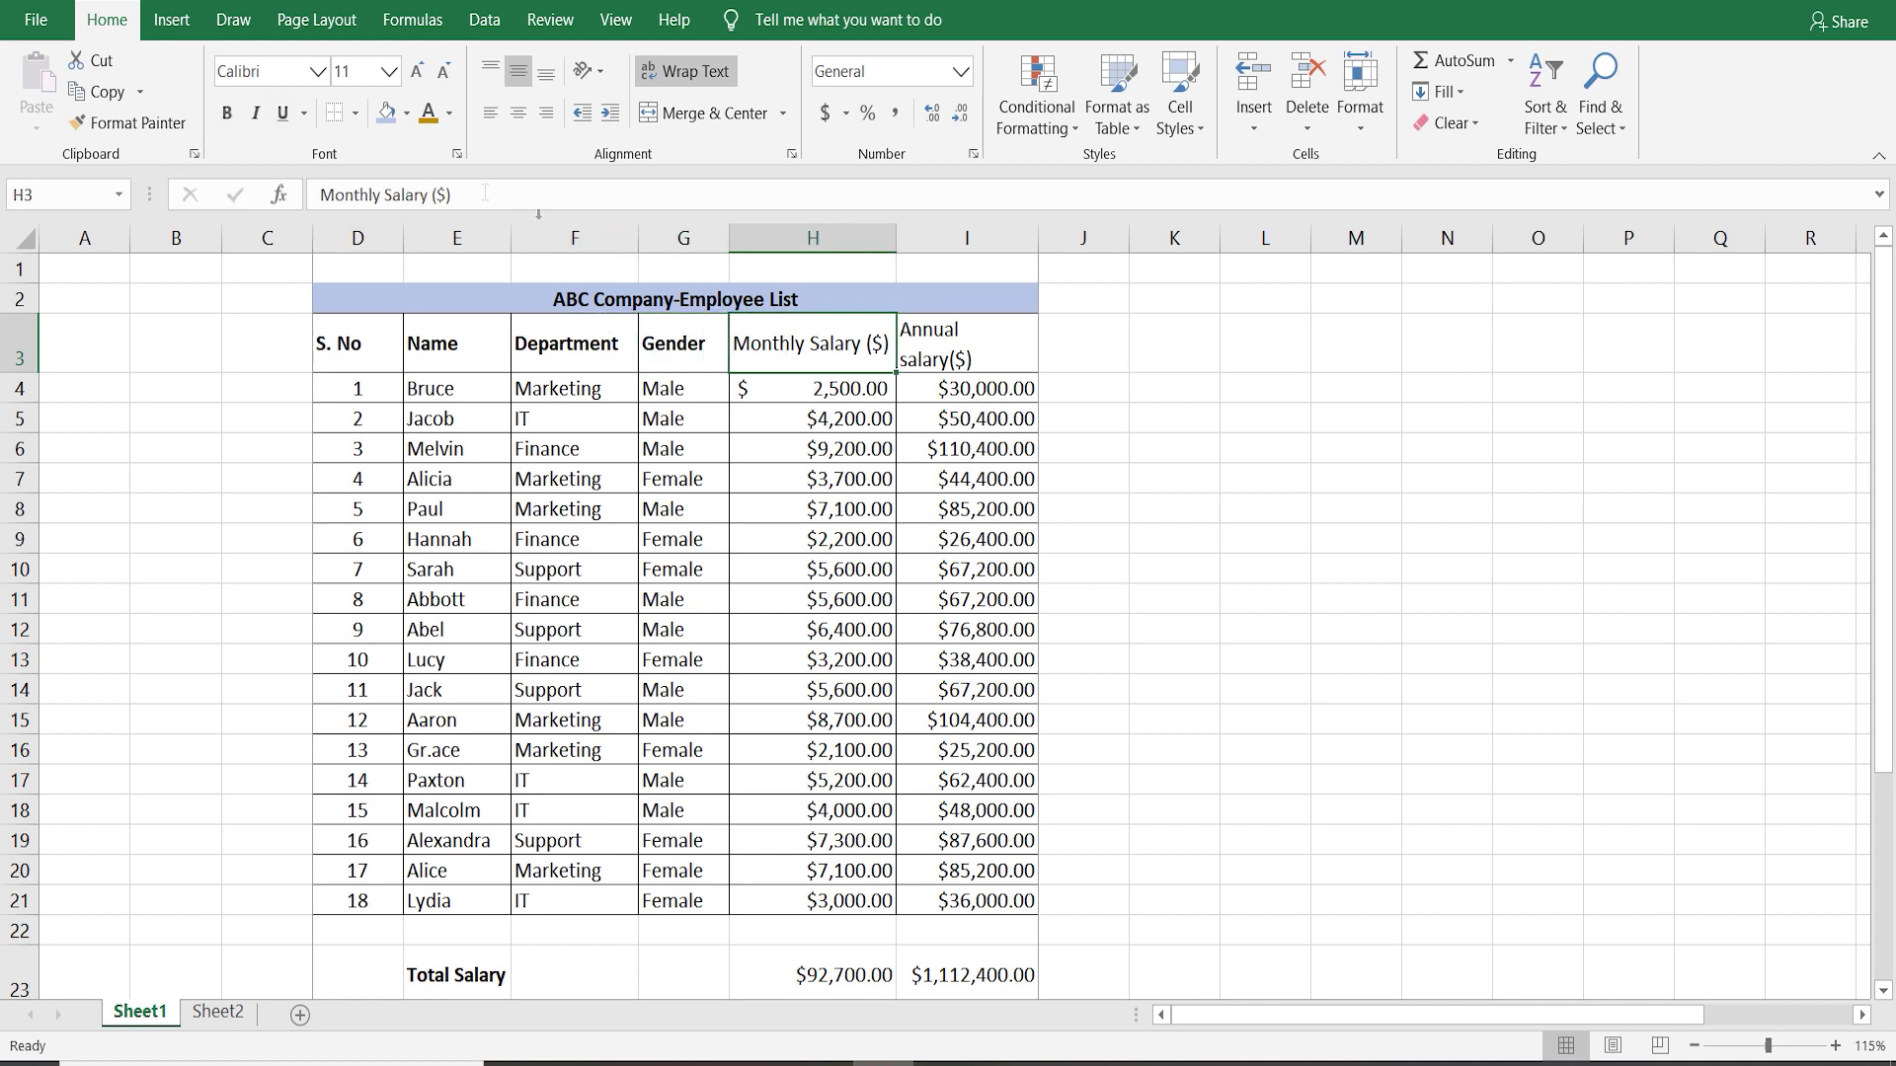
pyautogui.click(227, 113)
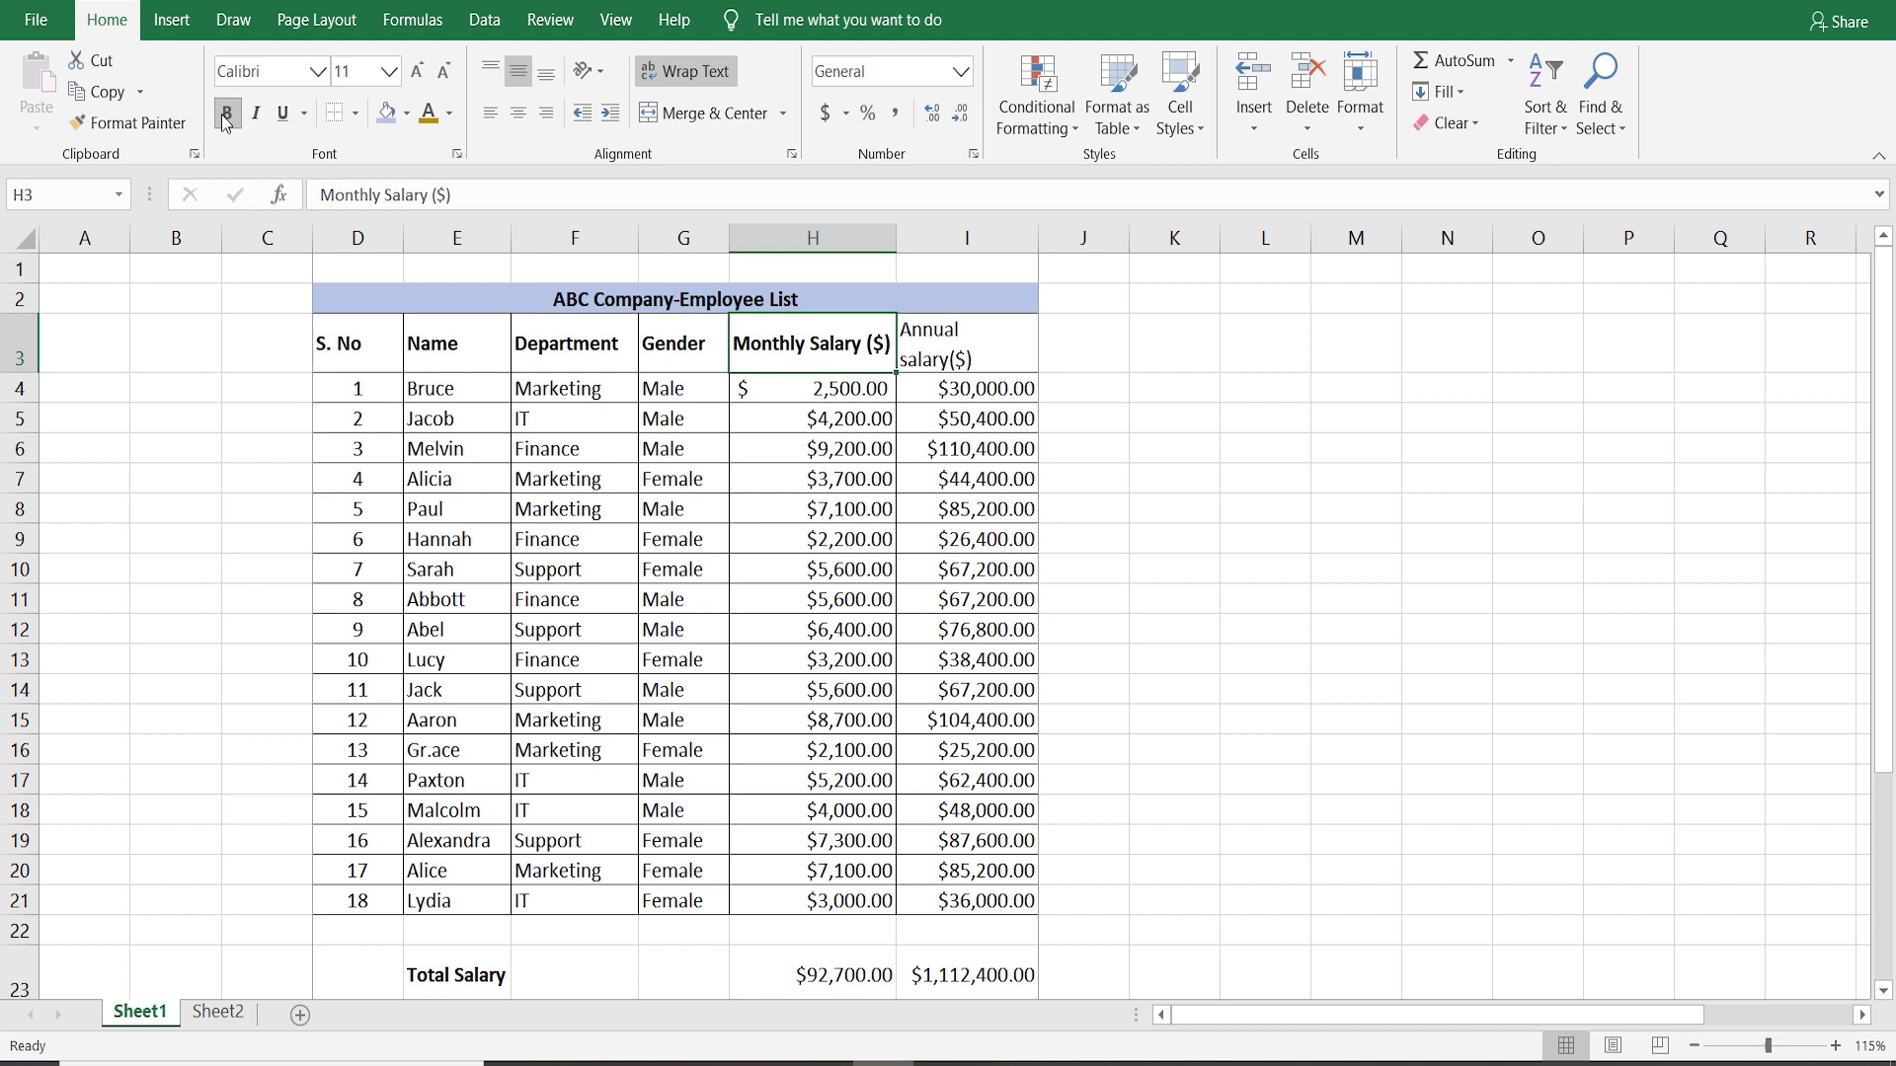
pyautogui.click(959, 351)
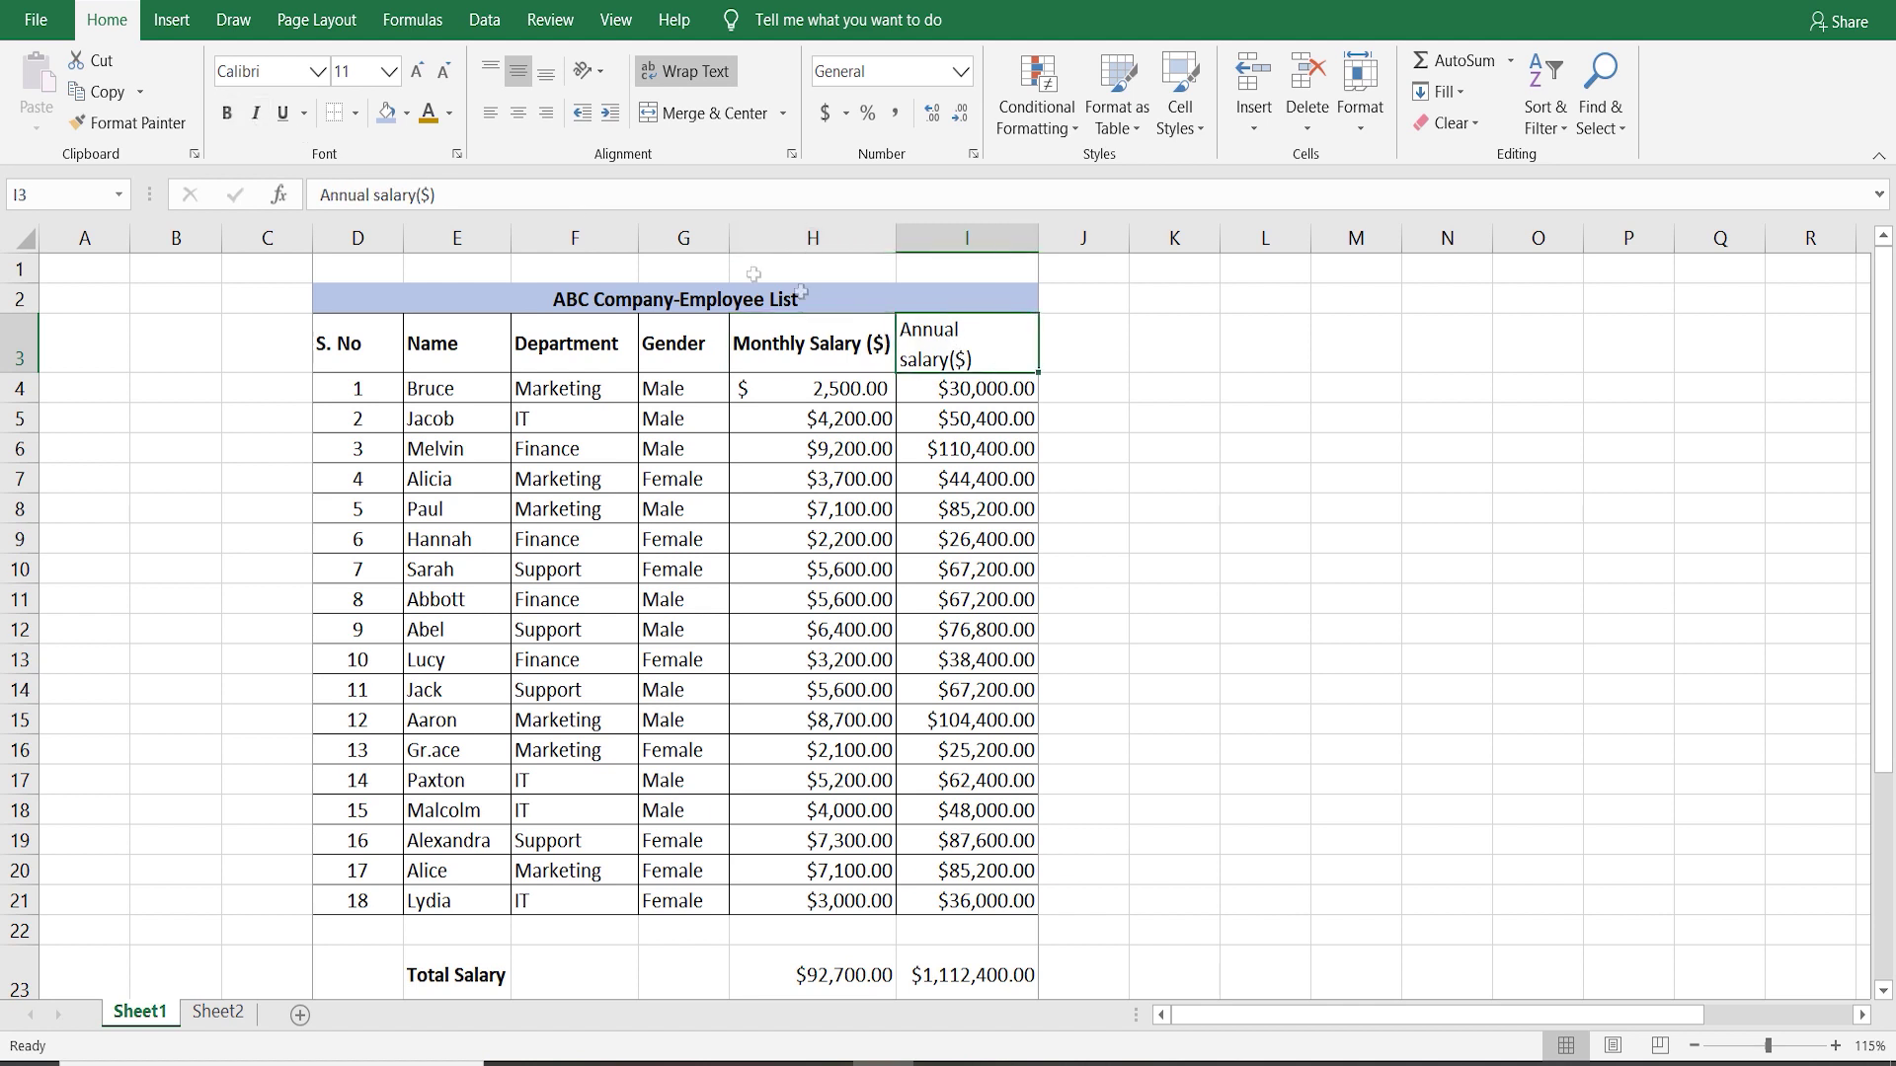
pyautogui.click(227, 112)
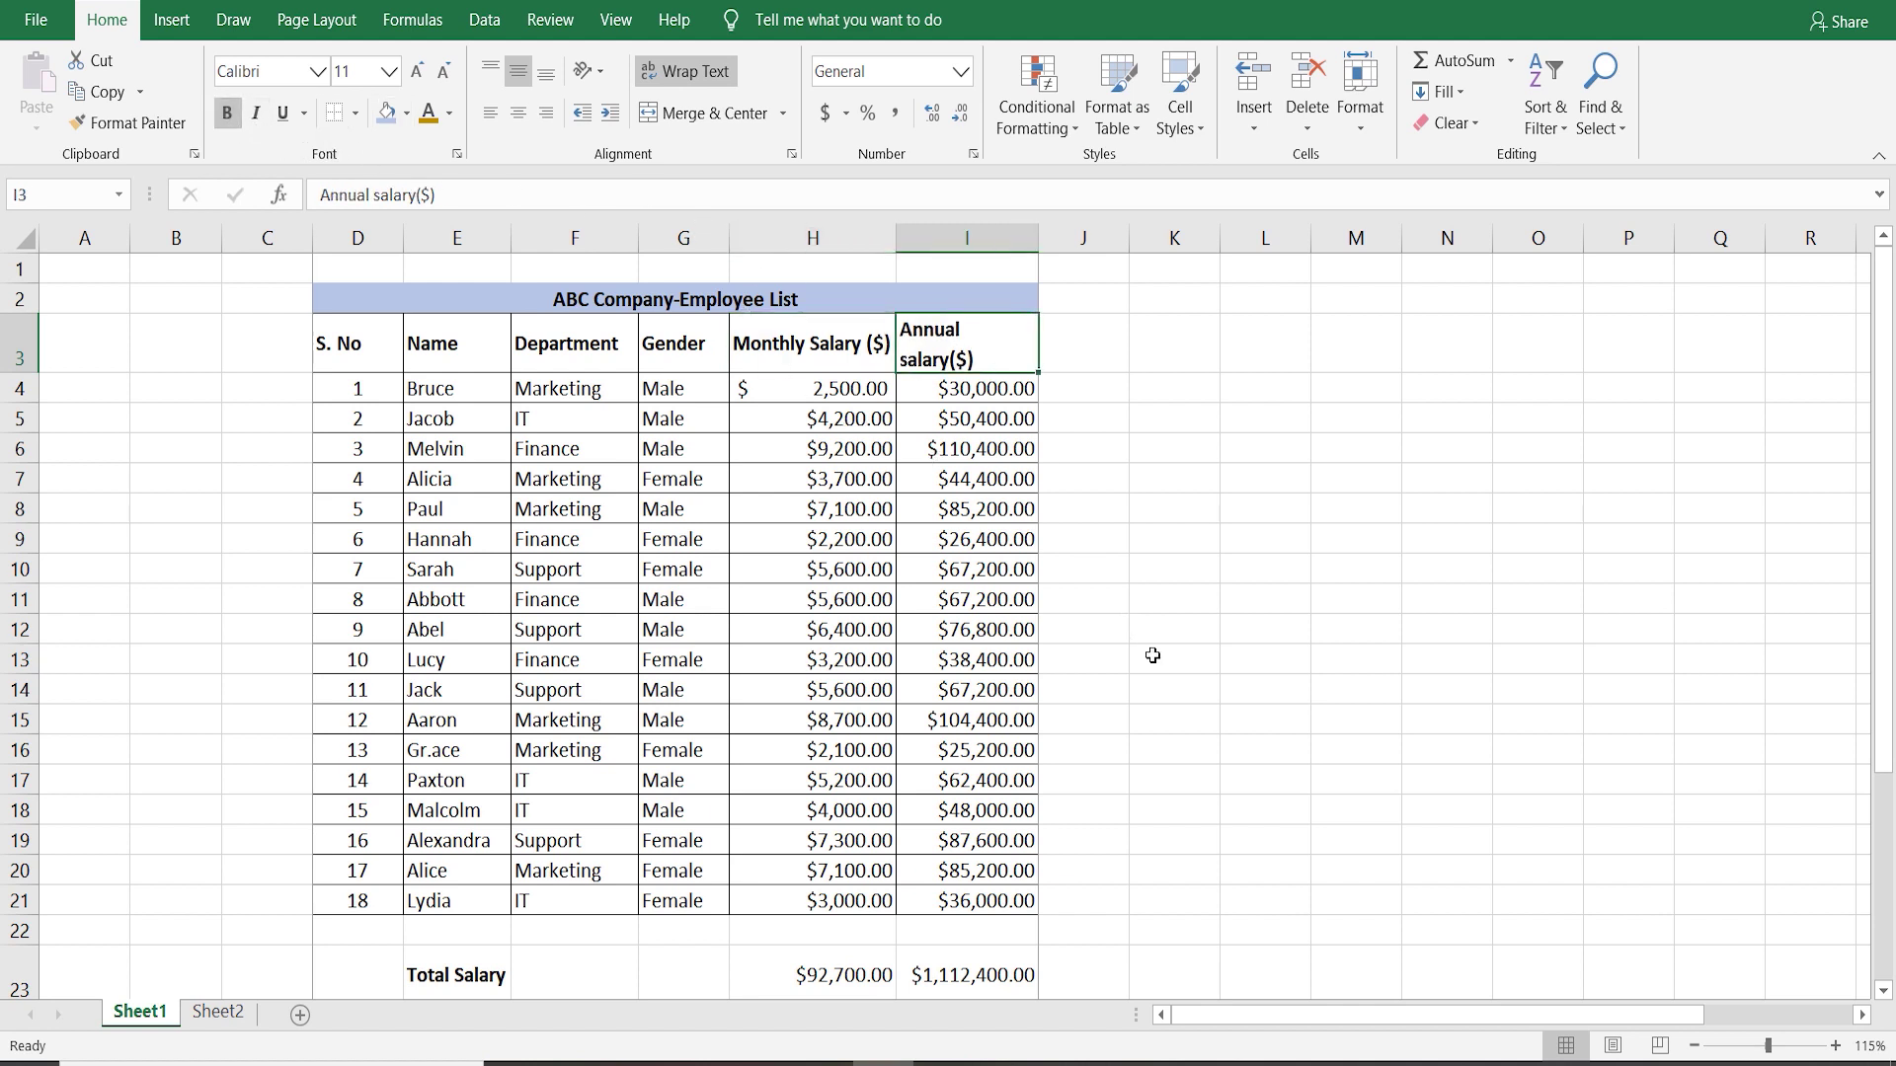
pyautogui.press('Down')
pyautogui.press('Down')
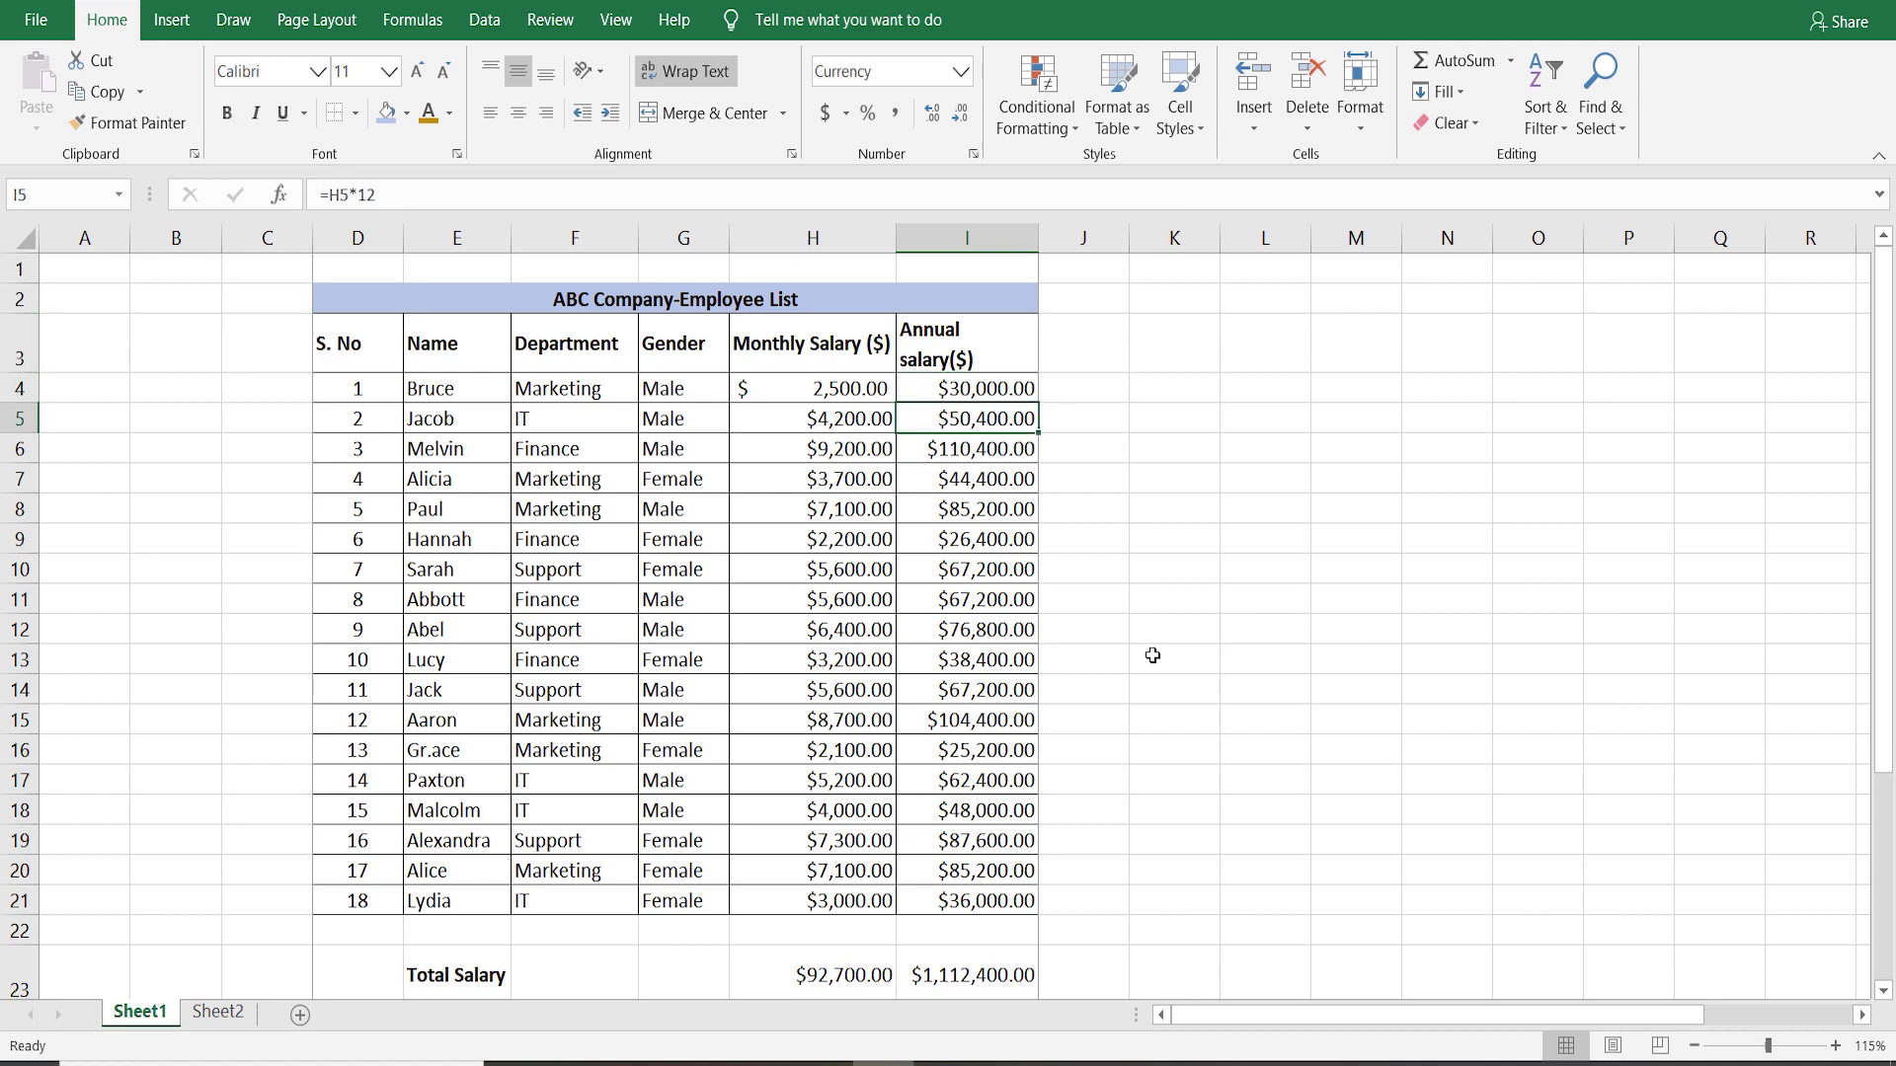
pyautogui.press('Down')
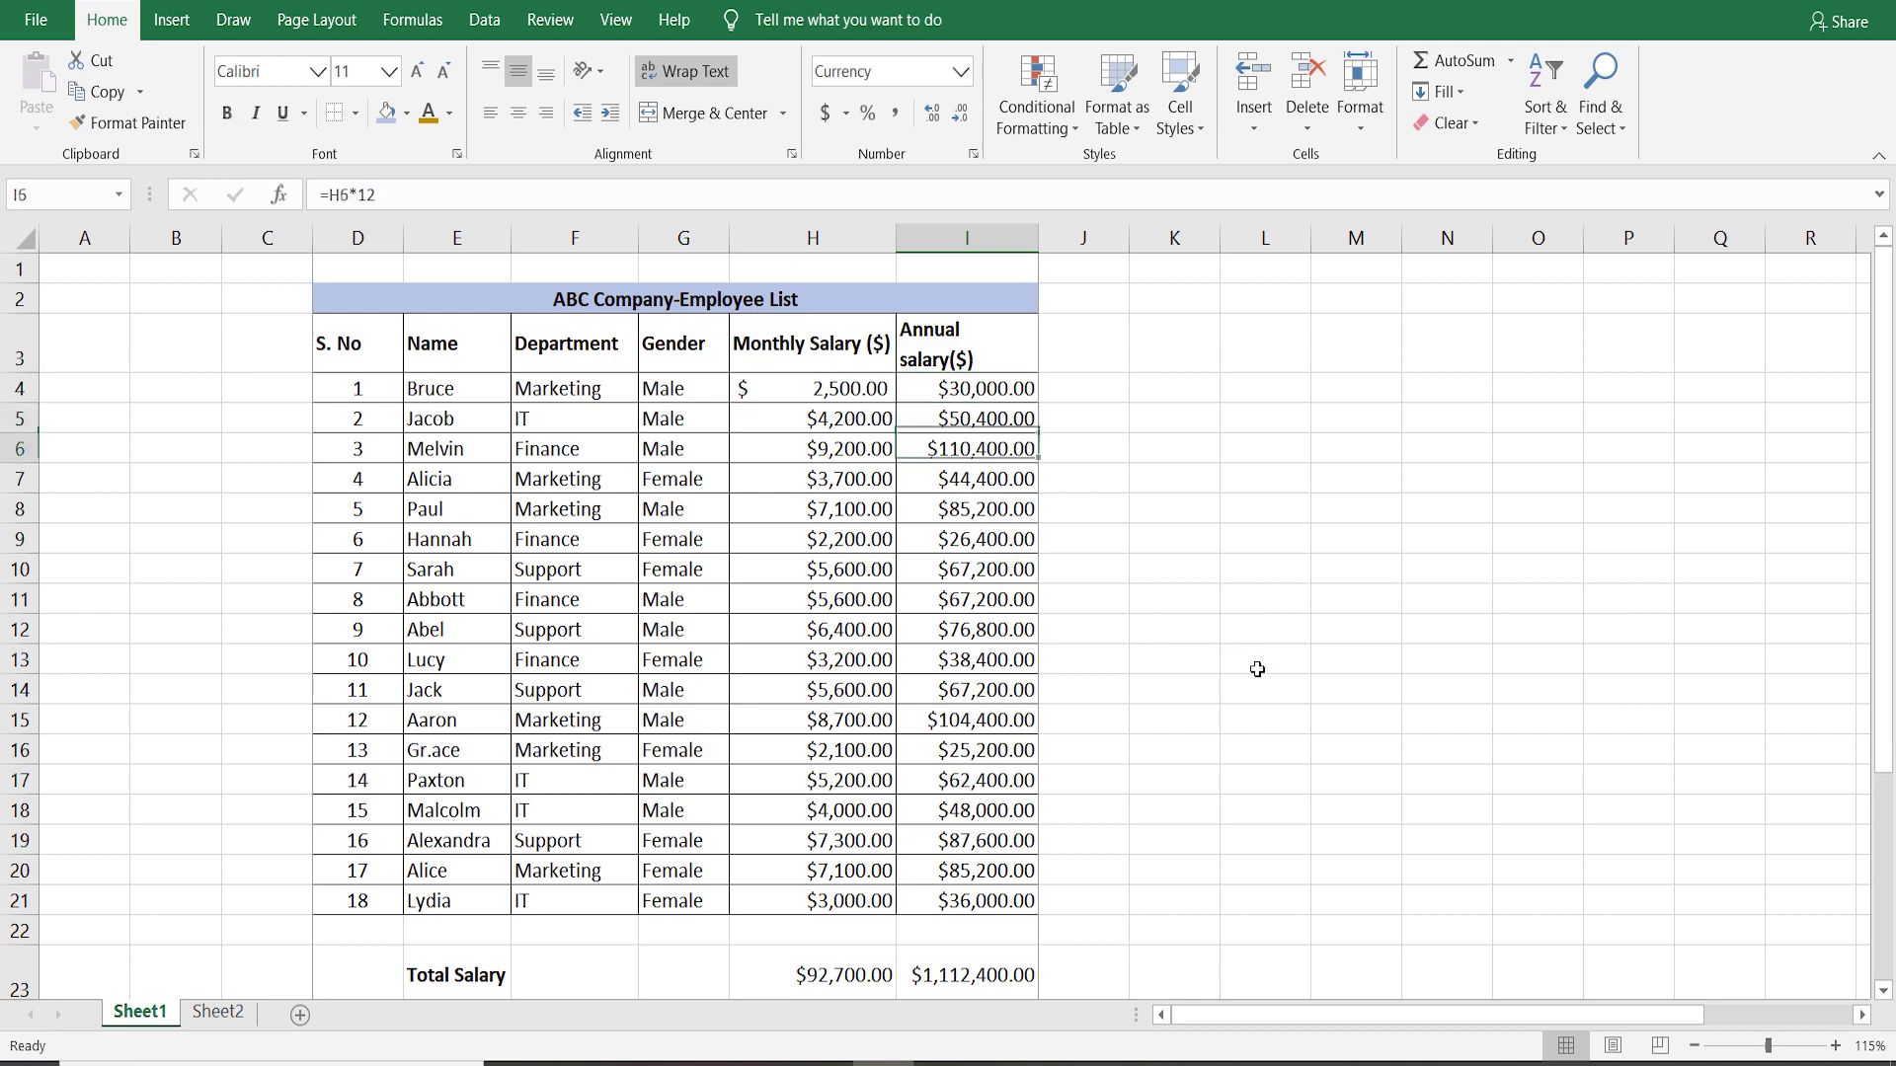
pyautogui.press('Down')
pyautogui.press('Down')
pyautogui.press('Down')
pyautogui.press('Down')
pyautogui.press('Down')
pyautogui.press('Down')
pyautogui.press('Down')
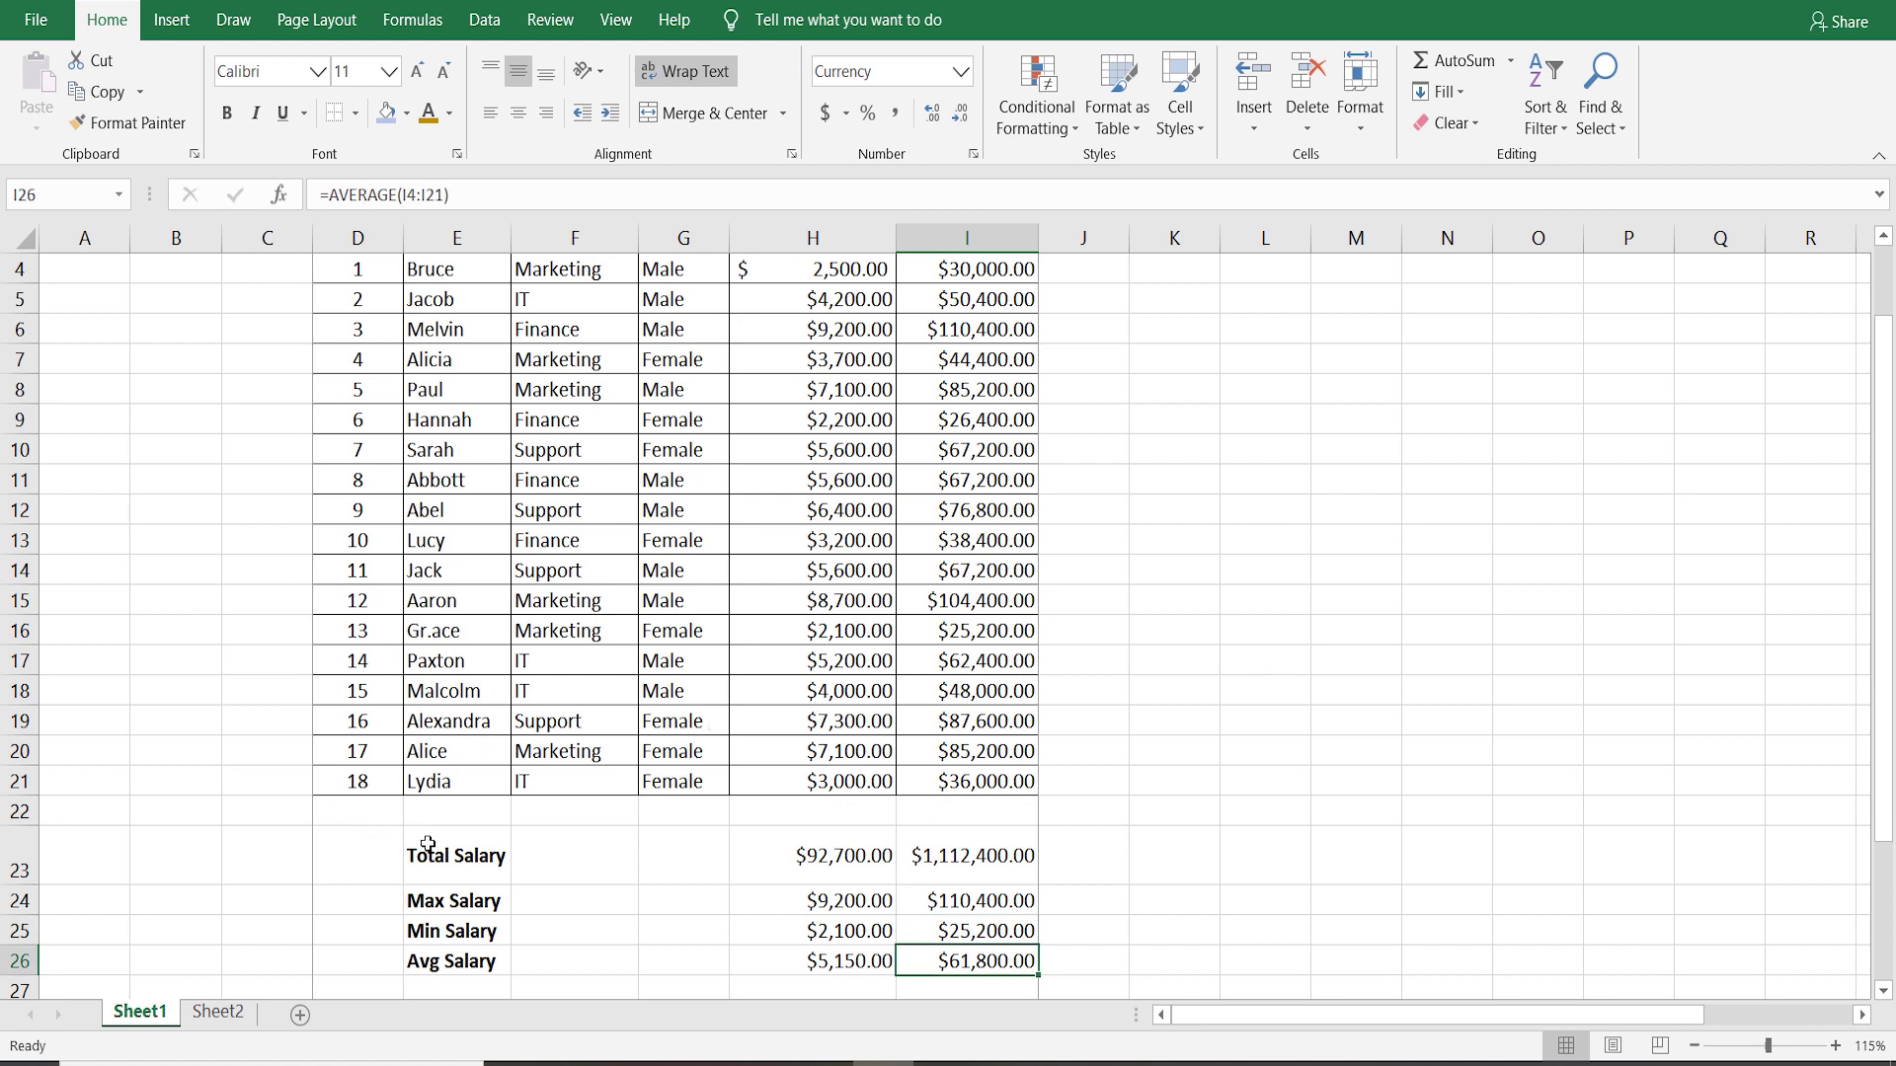
# - Apply Thick Outside Borders around the totals range D23:I26
pyautogui.moveTo(427, 844)
pyautogui.mouseDown()
pyautogui.moveTo(772, 965)
pyautogui.moveTo(933, 974)
pyautogui.mouseUp()
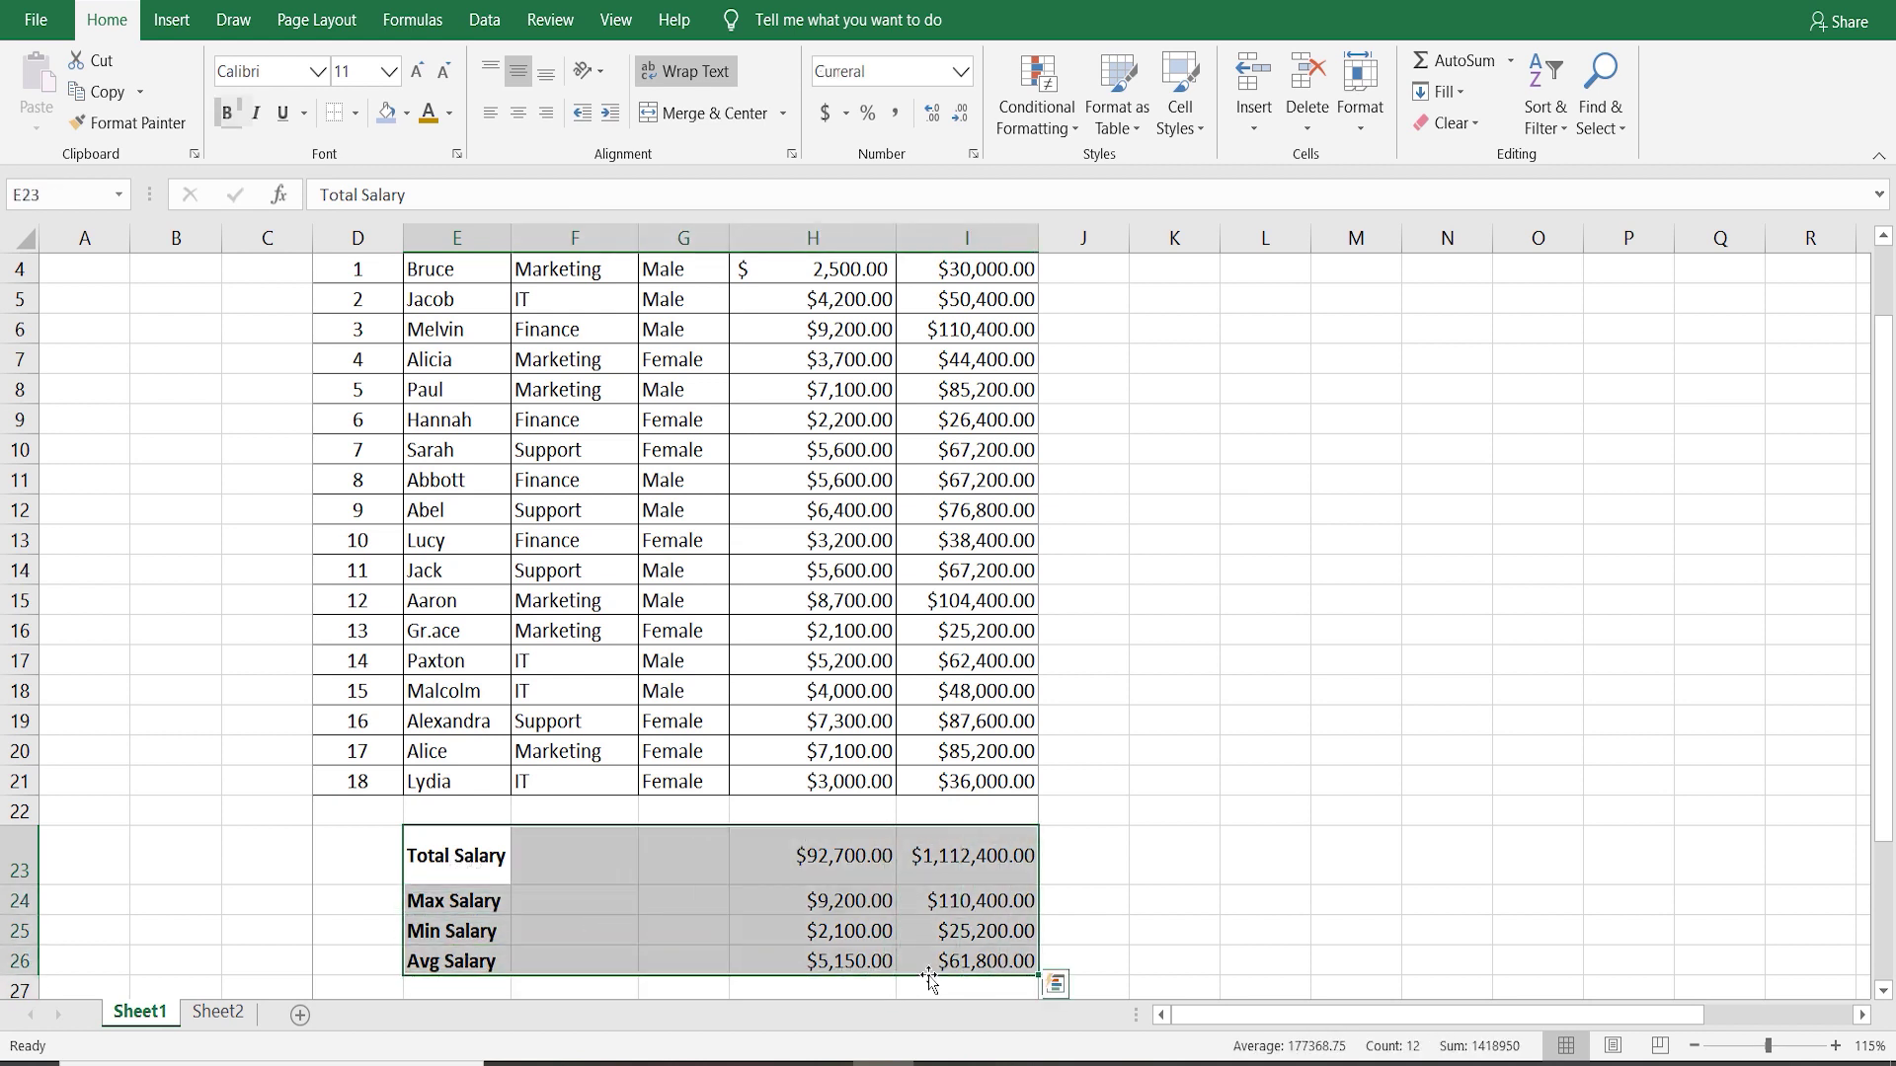
pyautogui.click(356, 114)
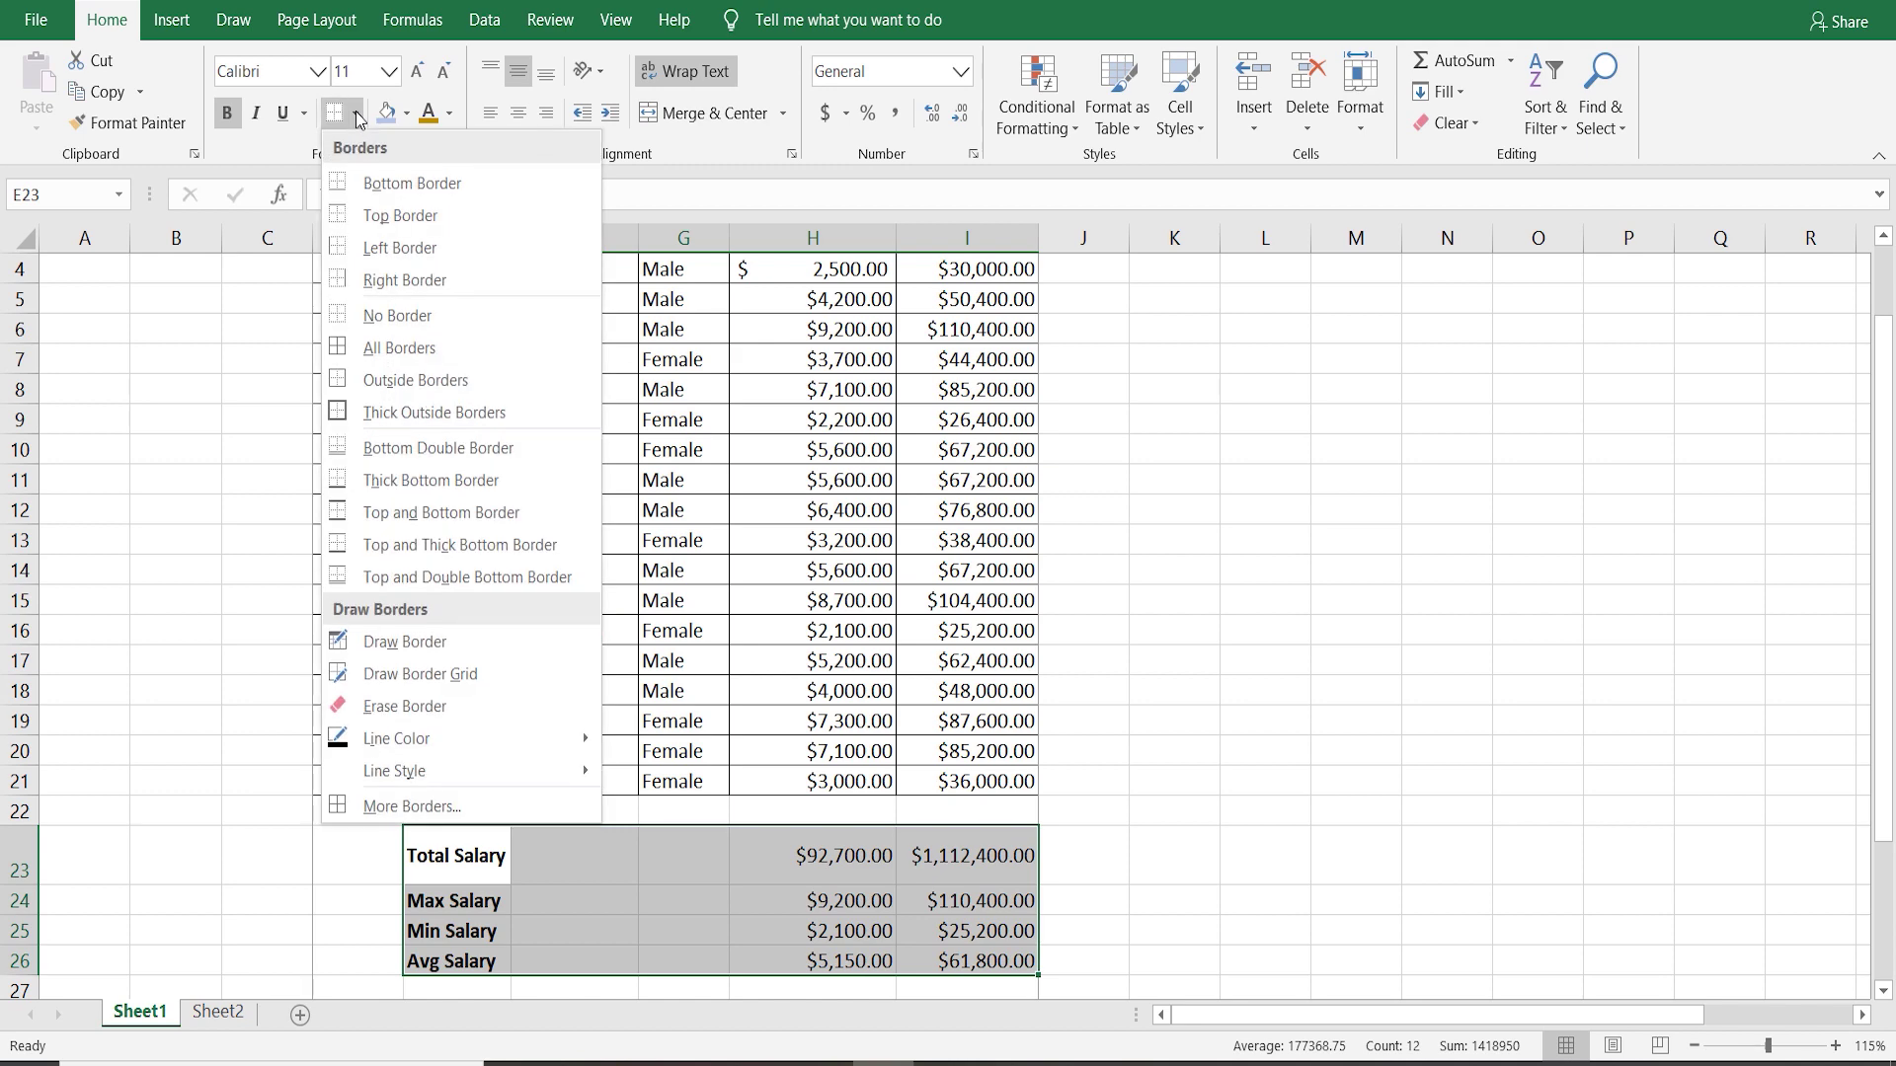
pyautogui.click(450, 413)
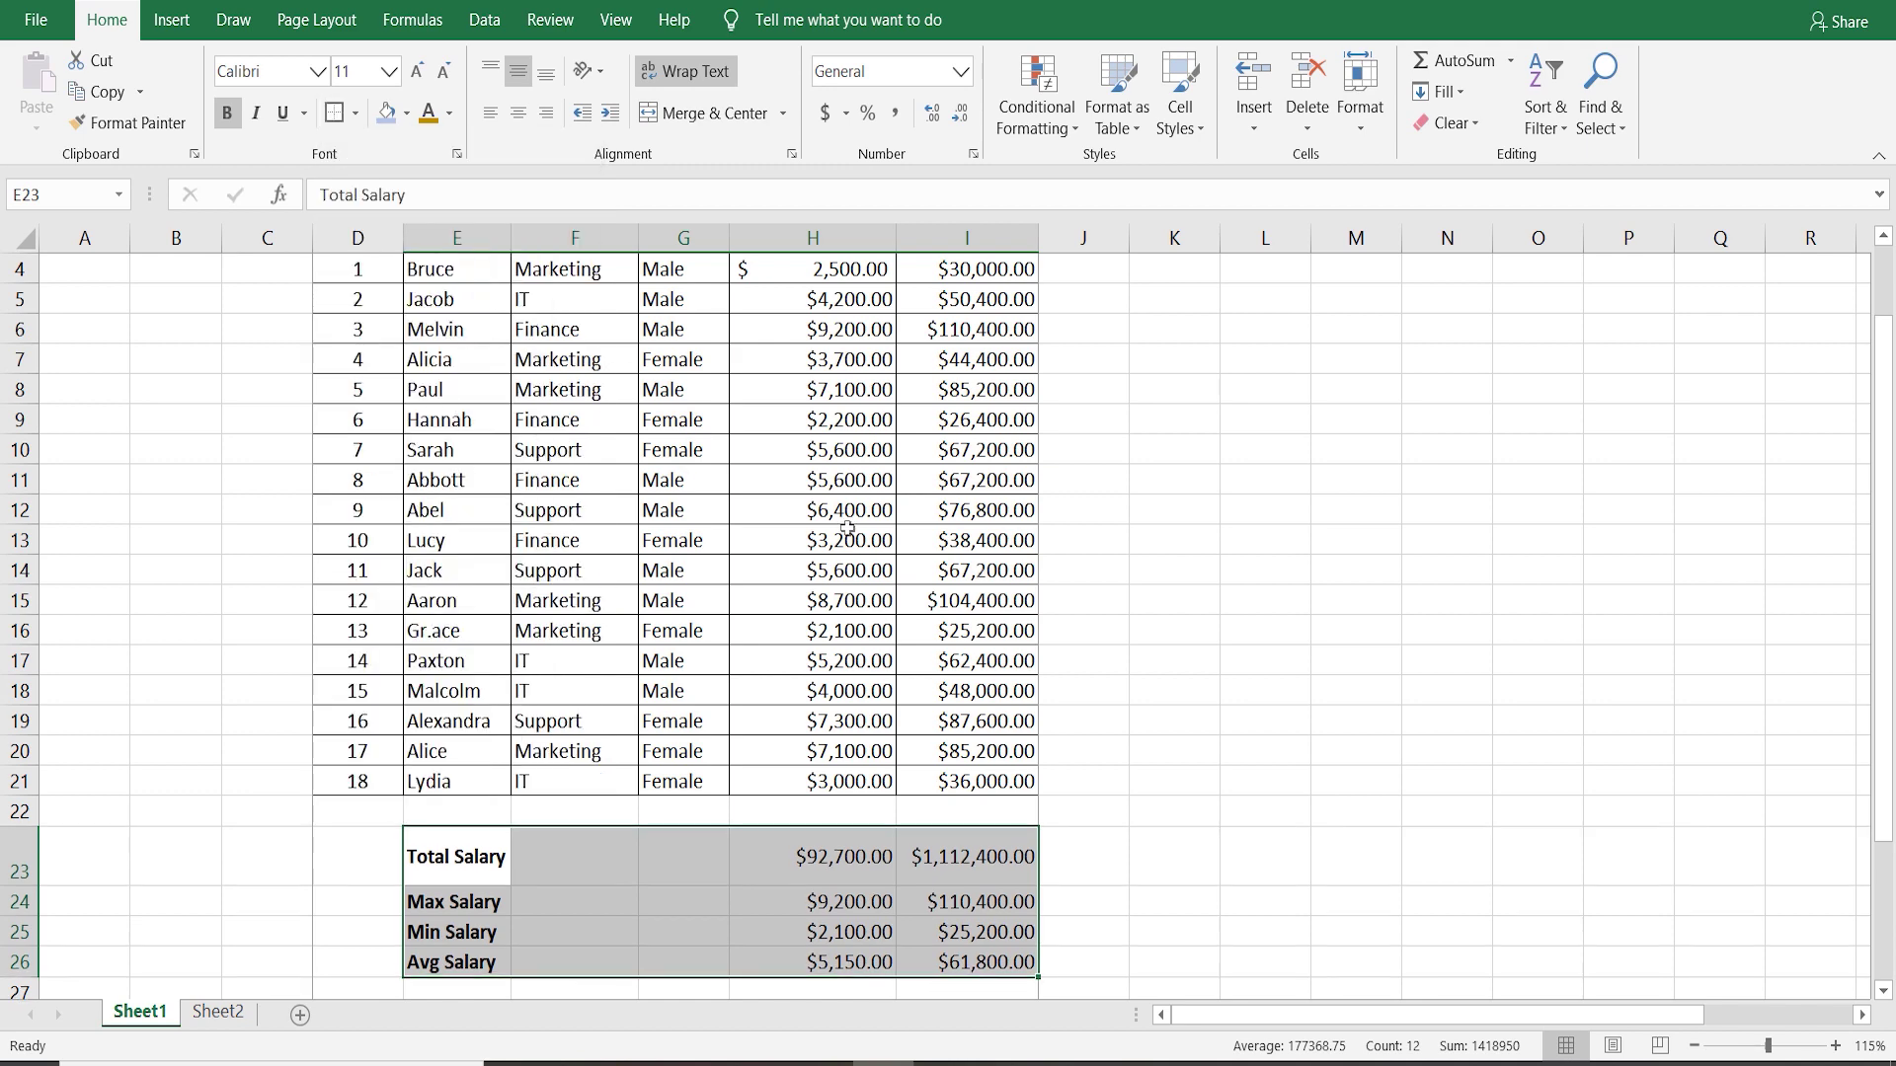
pyautogui.click(1462, 809)
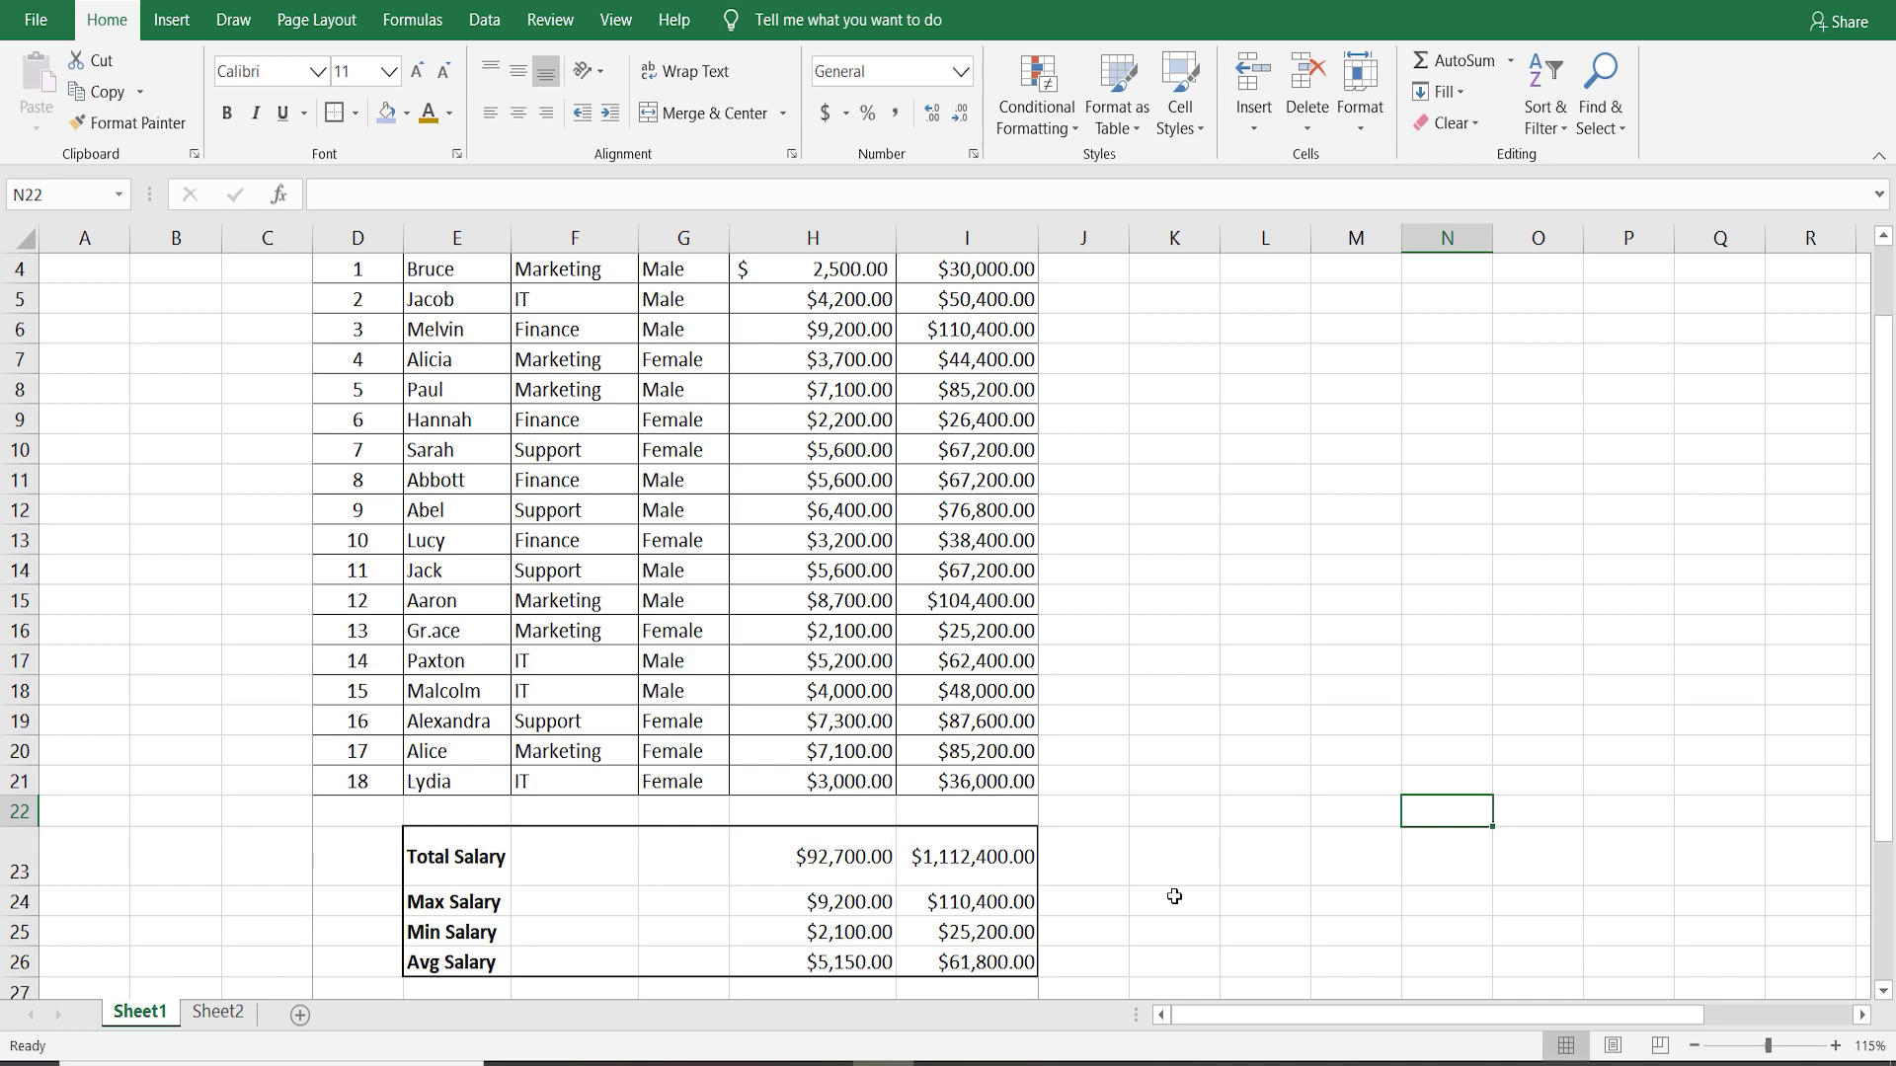
pyautogui.press('Up')
pyautogui.press('Up')
pyautogui.press('Up')
pyautogui.press('Up')
pyautogui.press('Up')
pyautogui.press('Up')
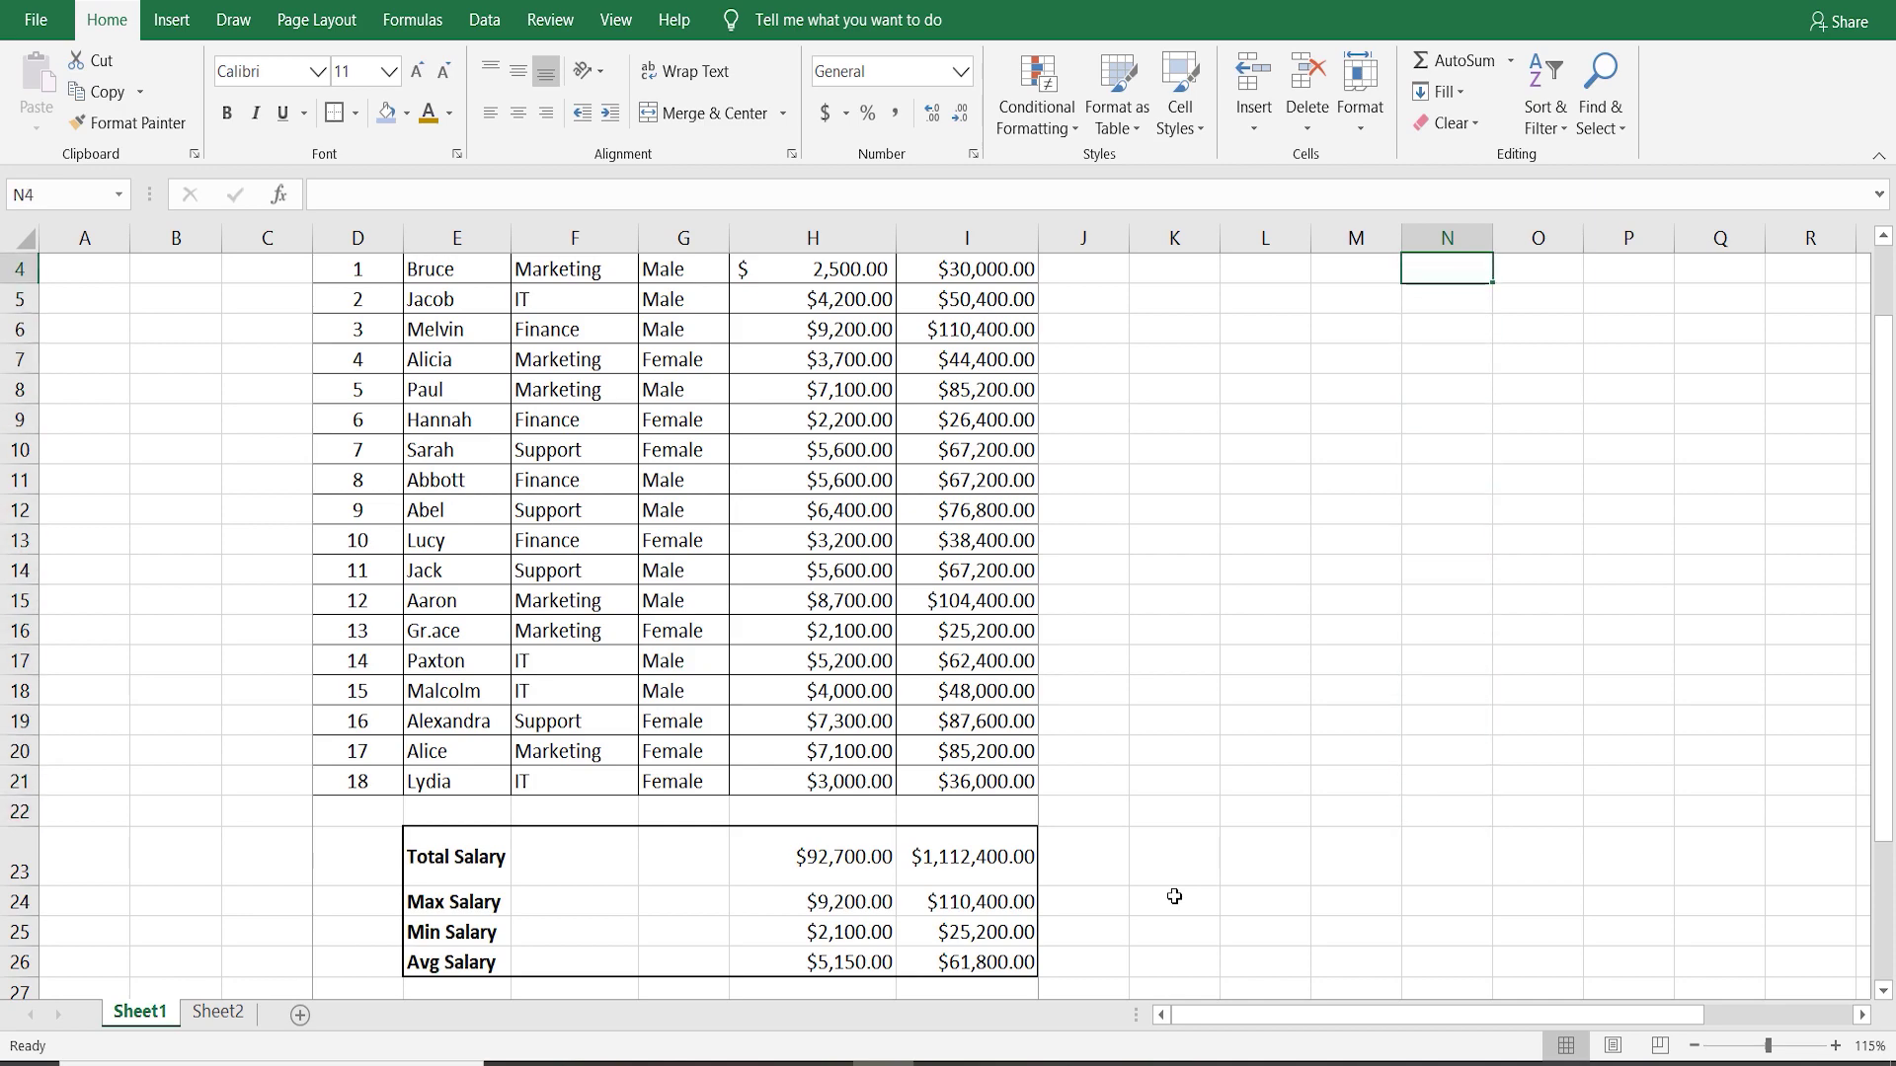
pyautogui.press('Up')
pyautogui.press('Up')
pyautogui.press('Up')
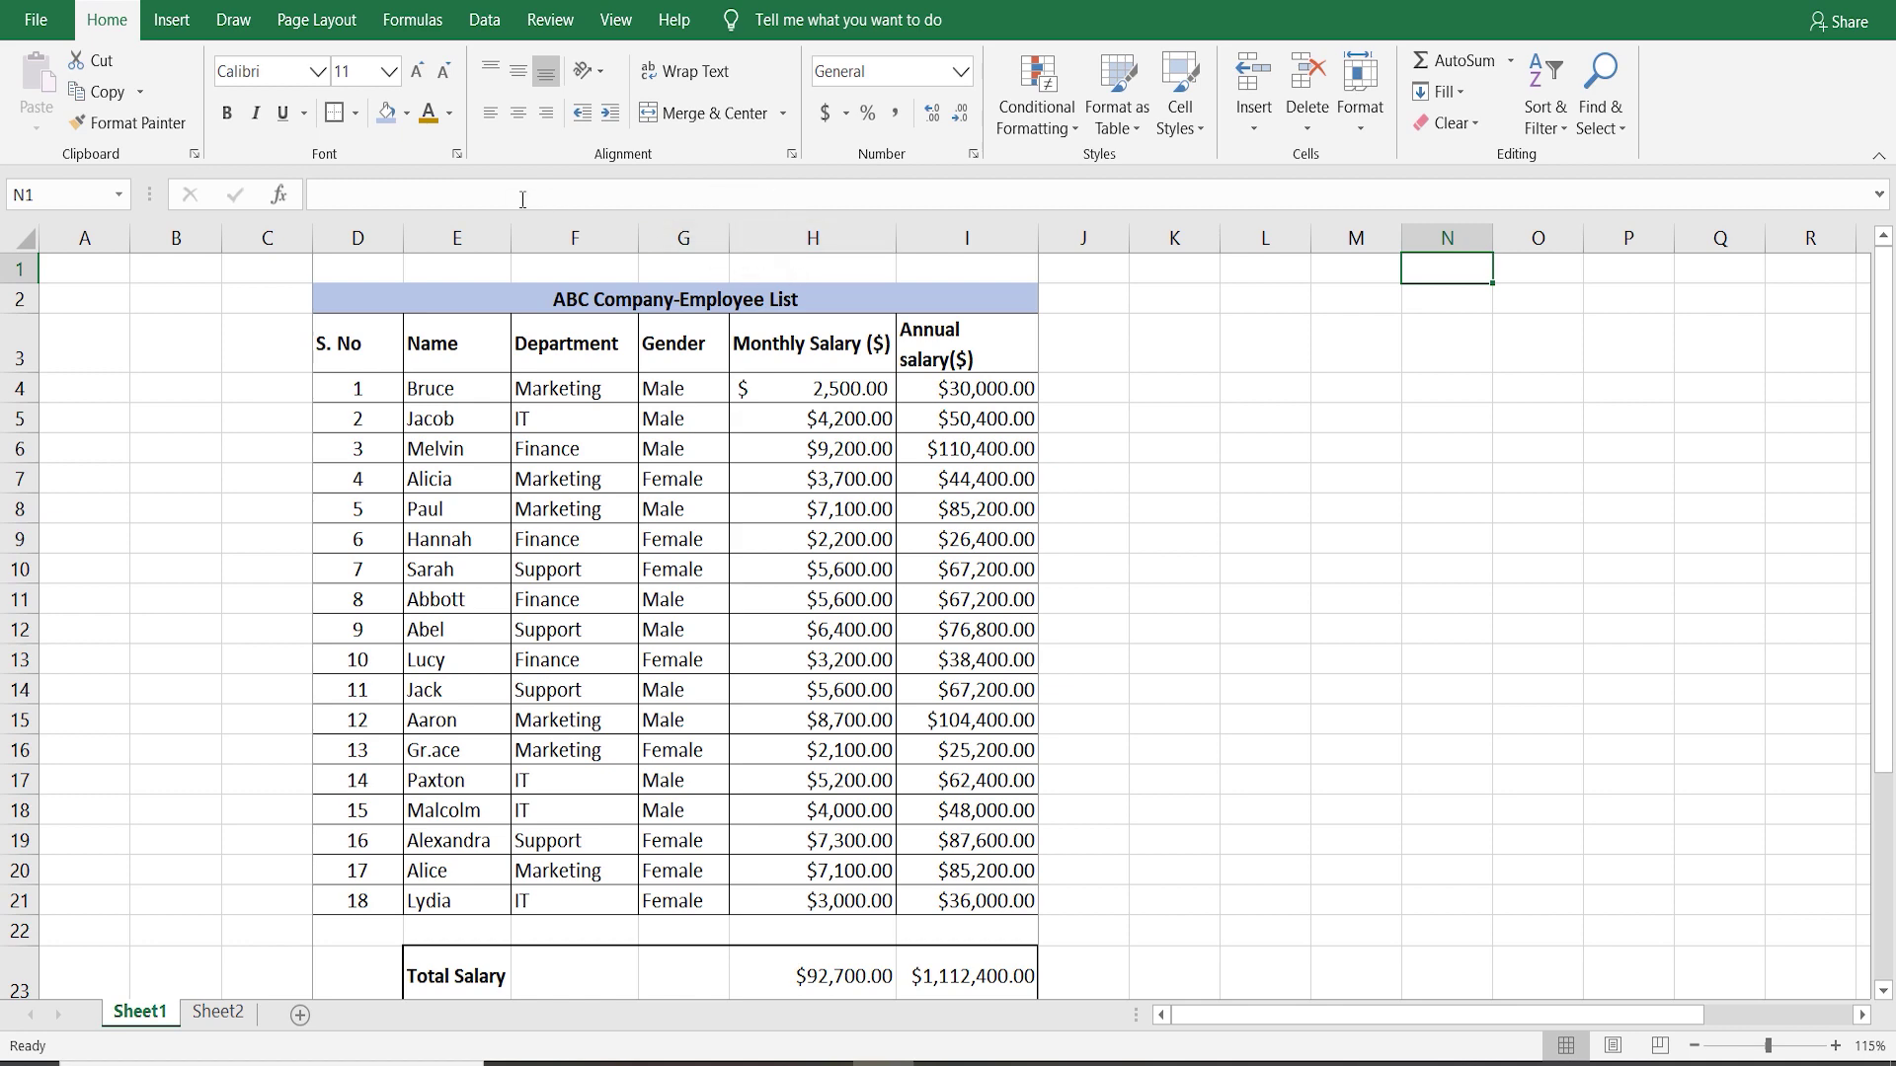
pyautogui.click(35, 18)
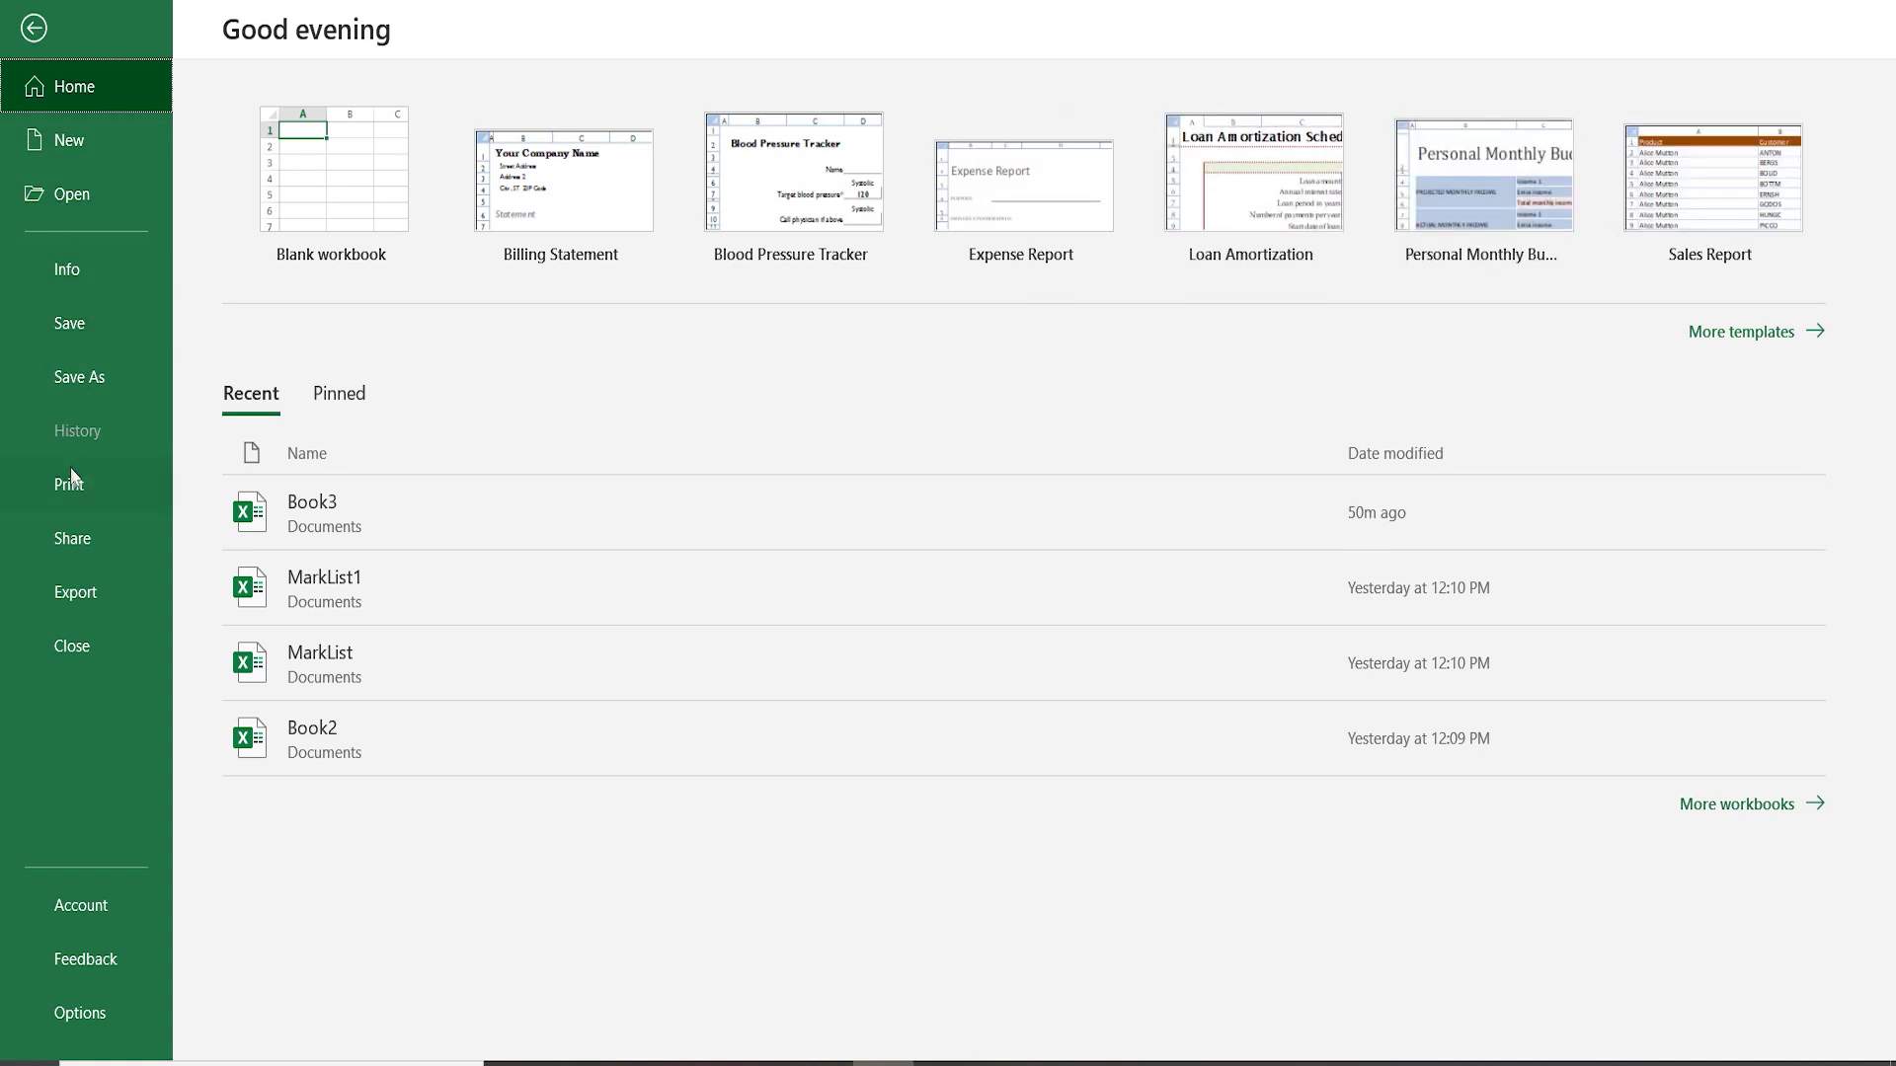
pyautogui.click(76, 487)
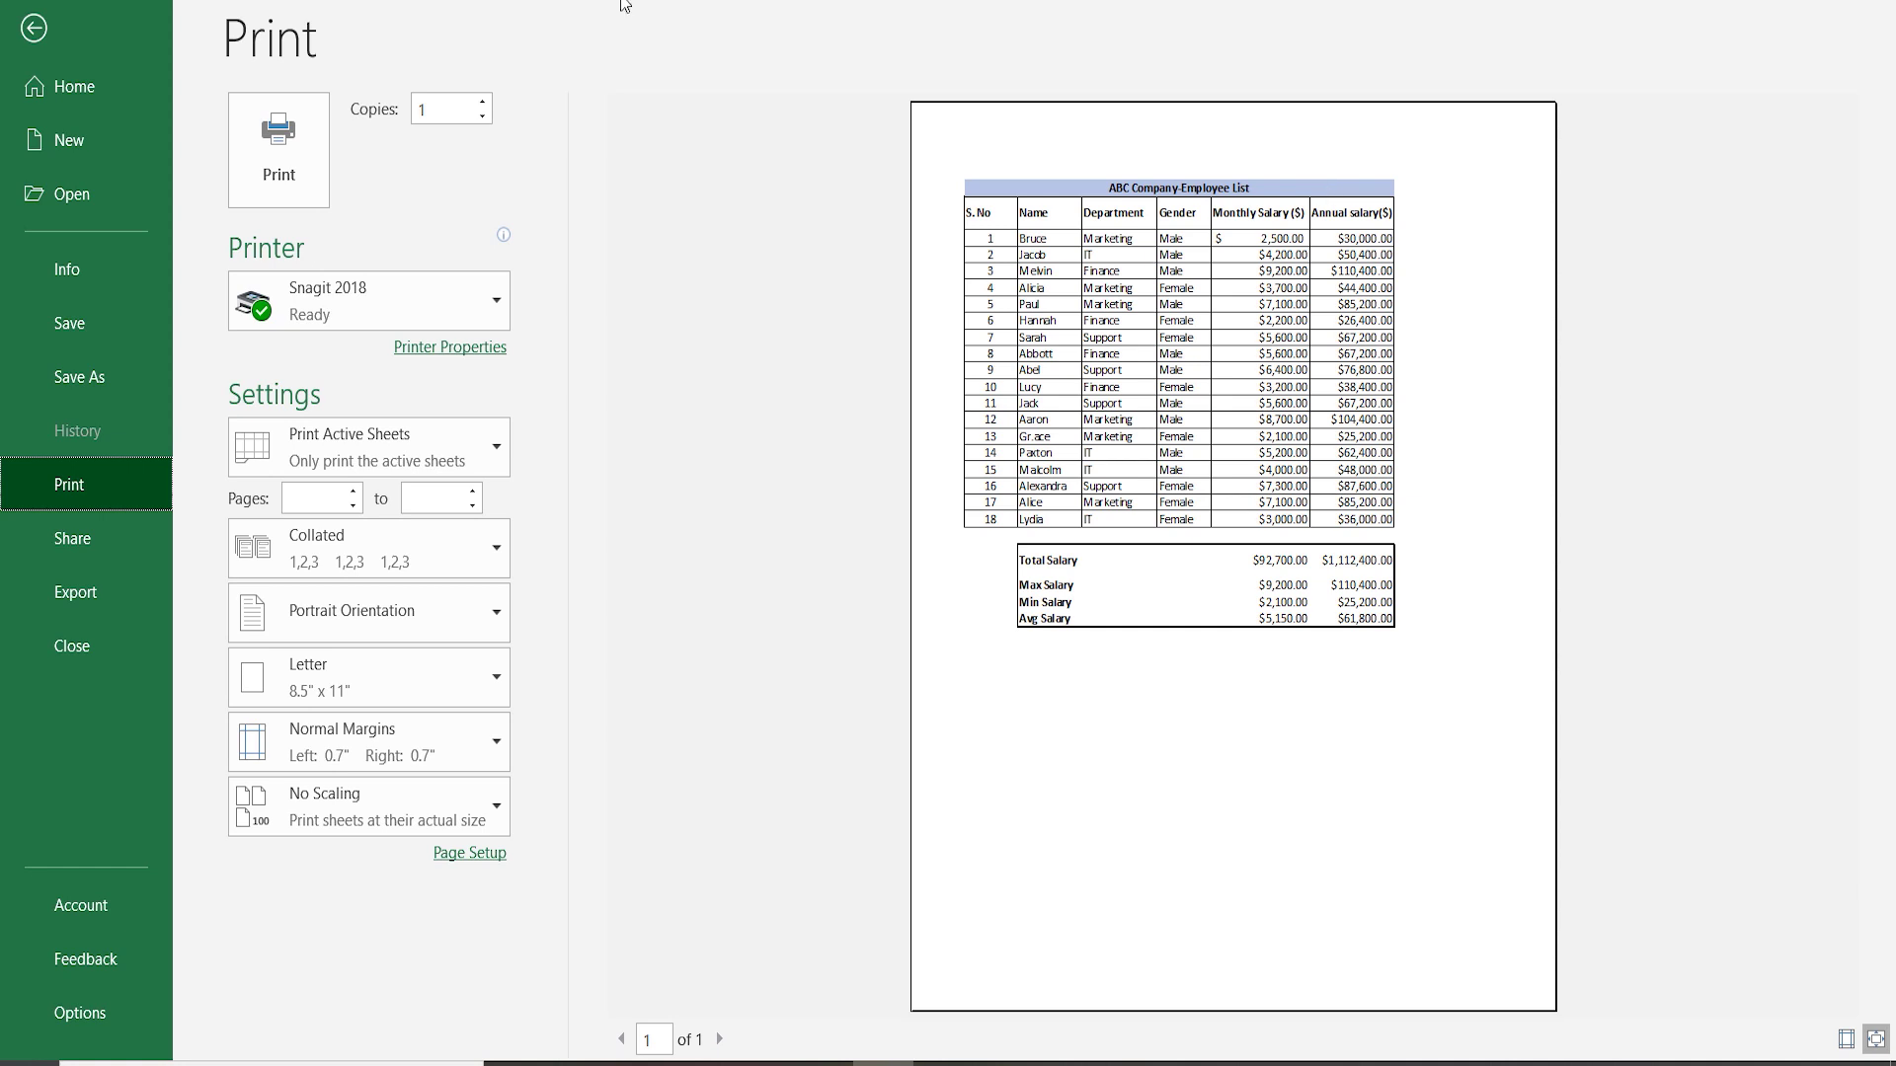
pyautogui.click(34, 28)
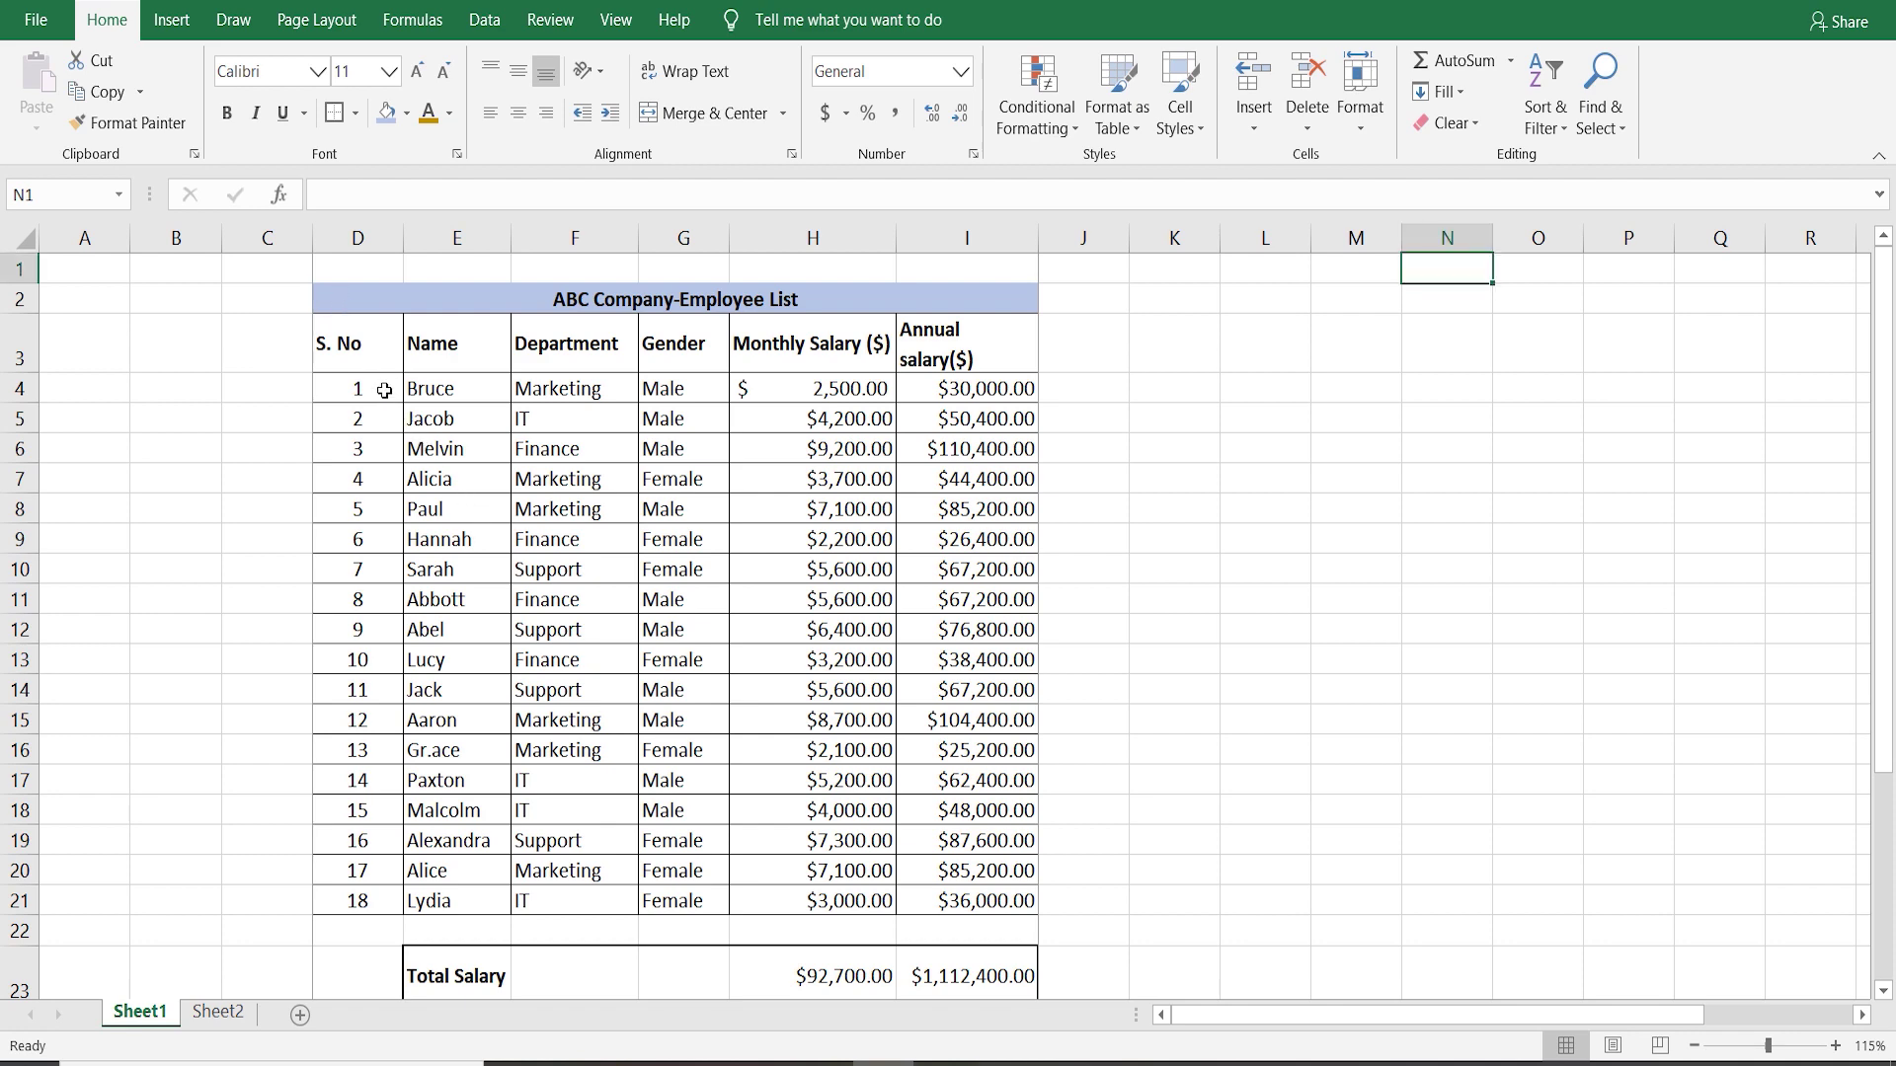
# - Format D3:I21 as a table in a blue style, keeping 'My table has headers' ticked
pyautogui.moveTo(372, 352); pyautogui.dragTo(923, 901)
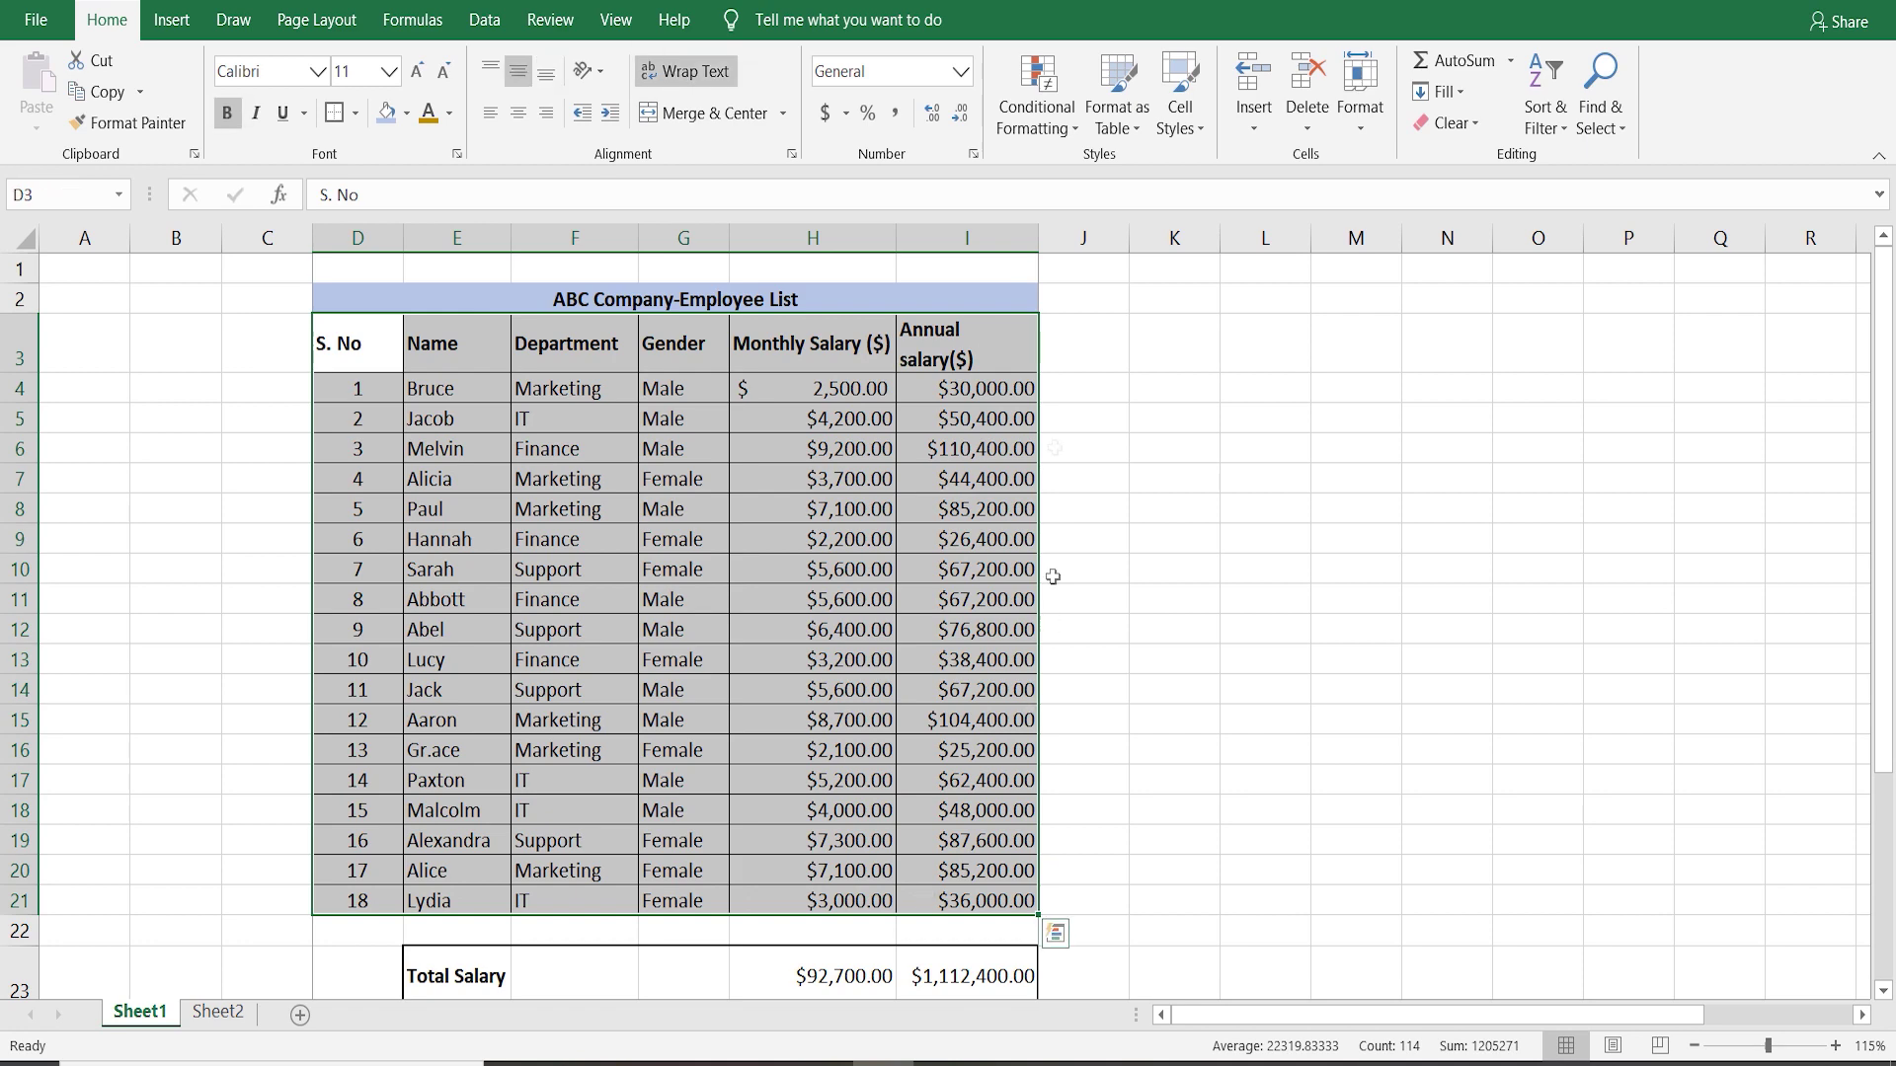
pyautogui.click(1130, 129)
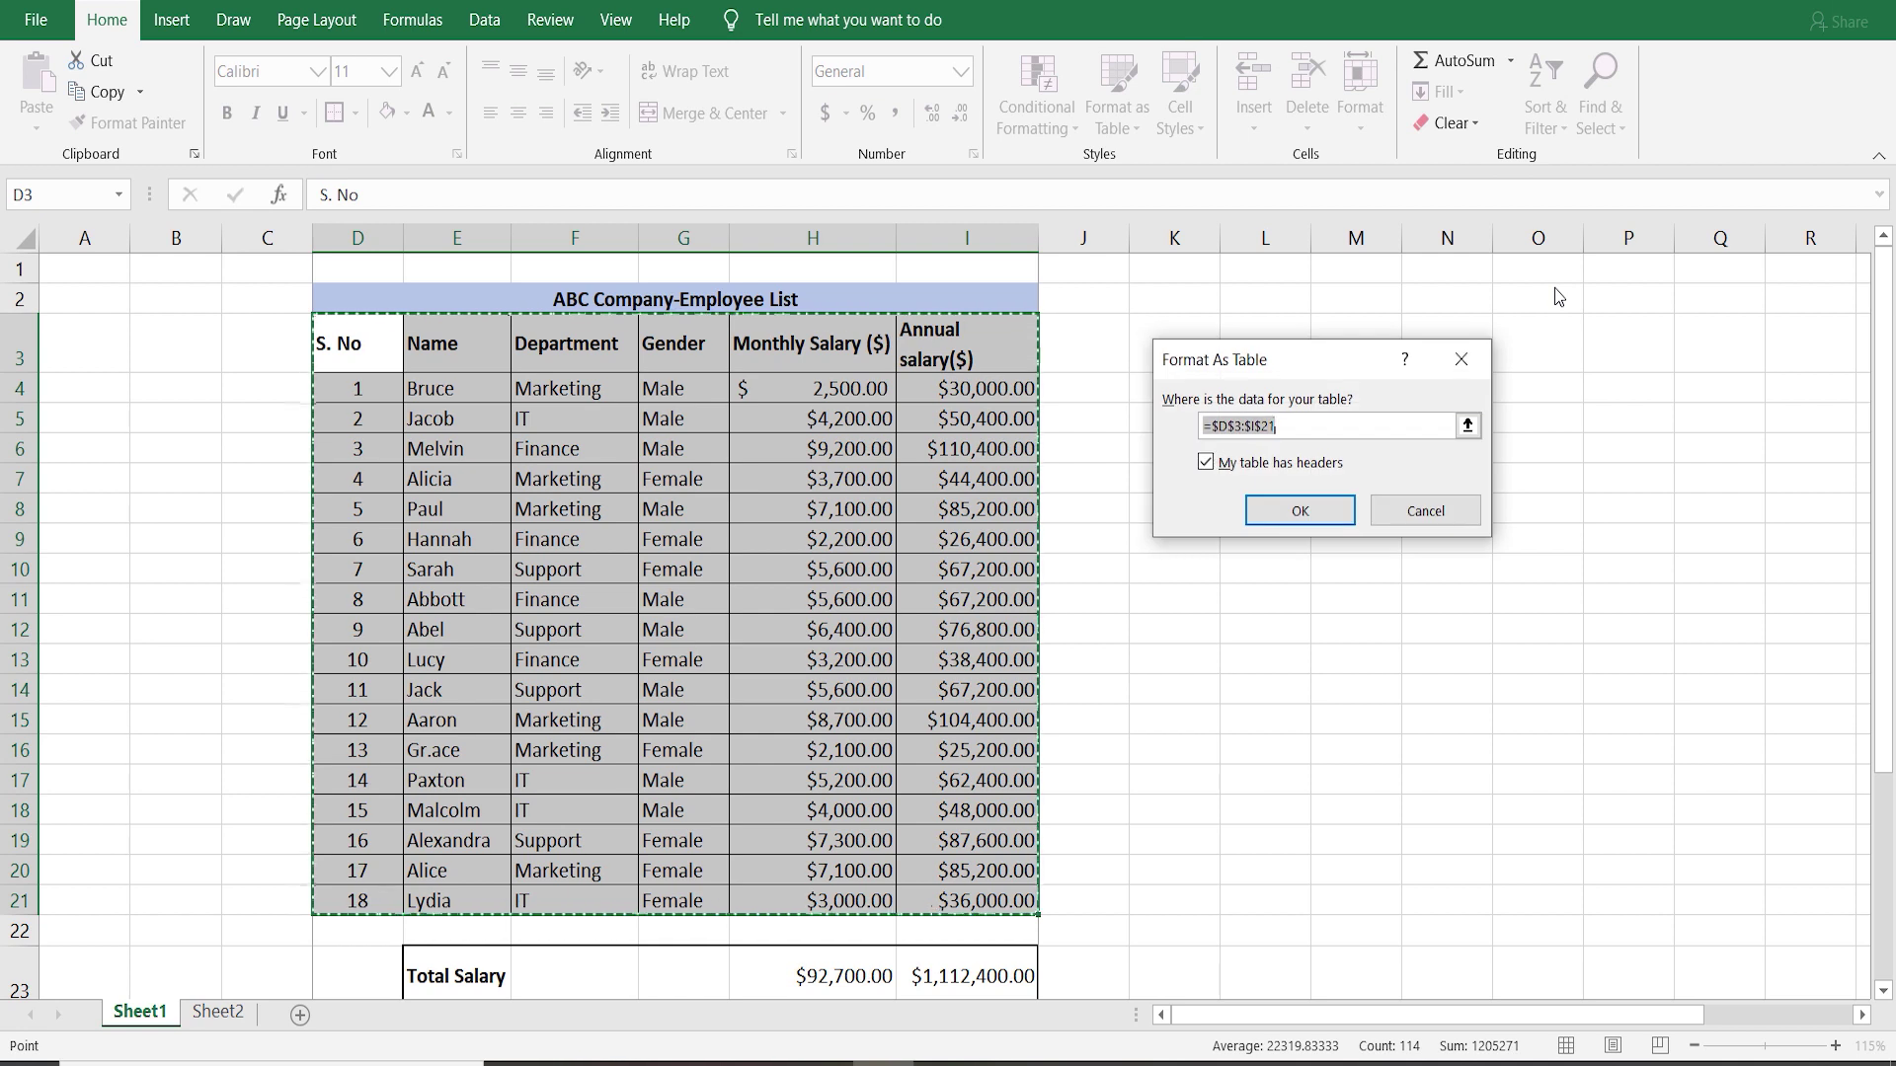
pyautogui.click(1284, 512)
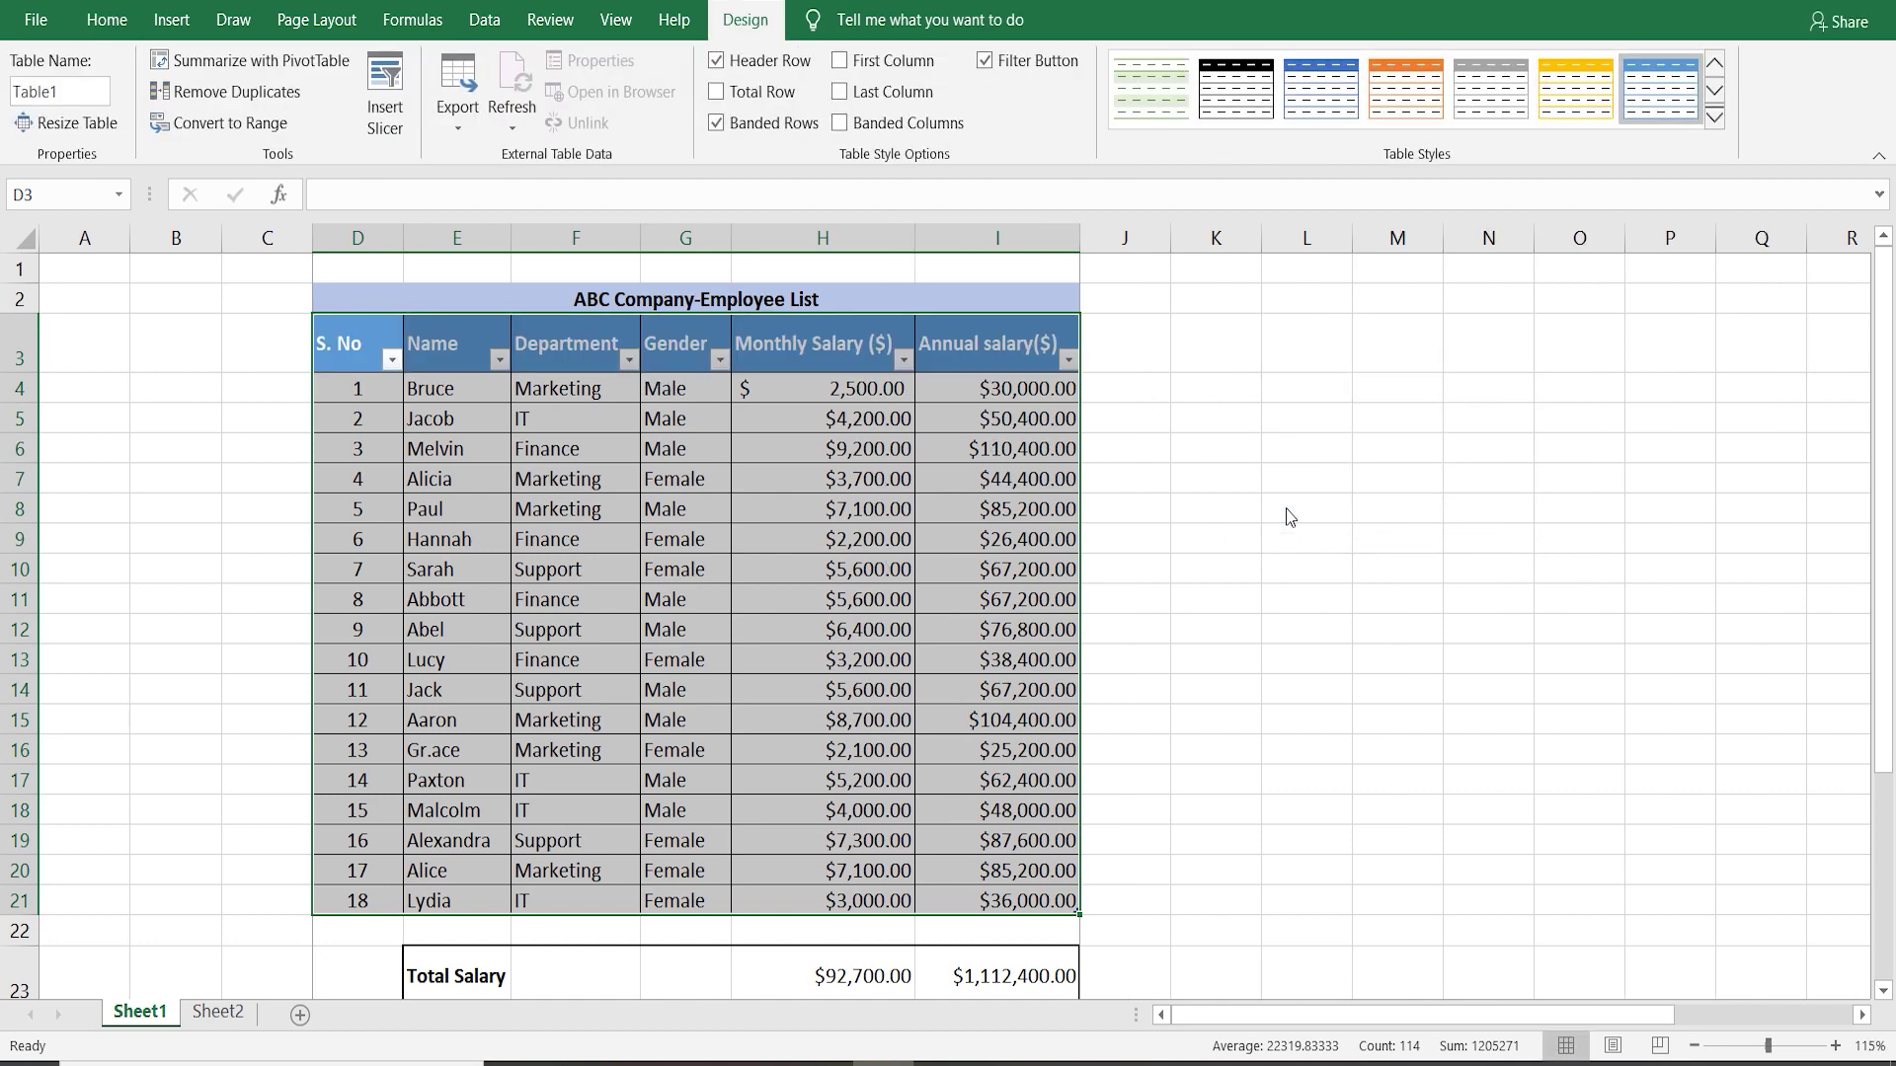
pyautogui.click(1288, 515)
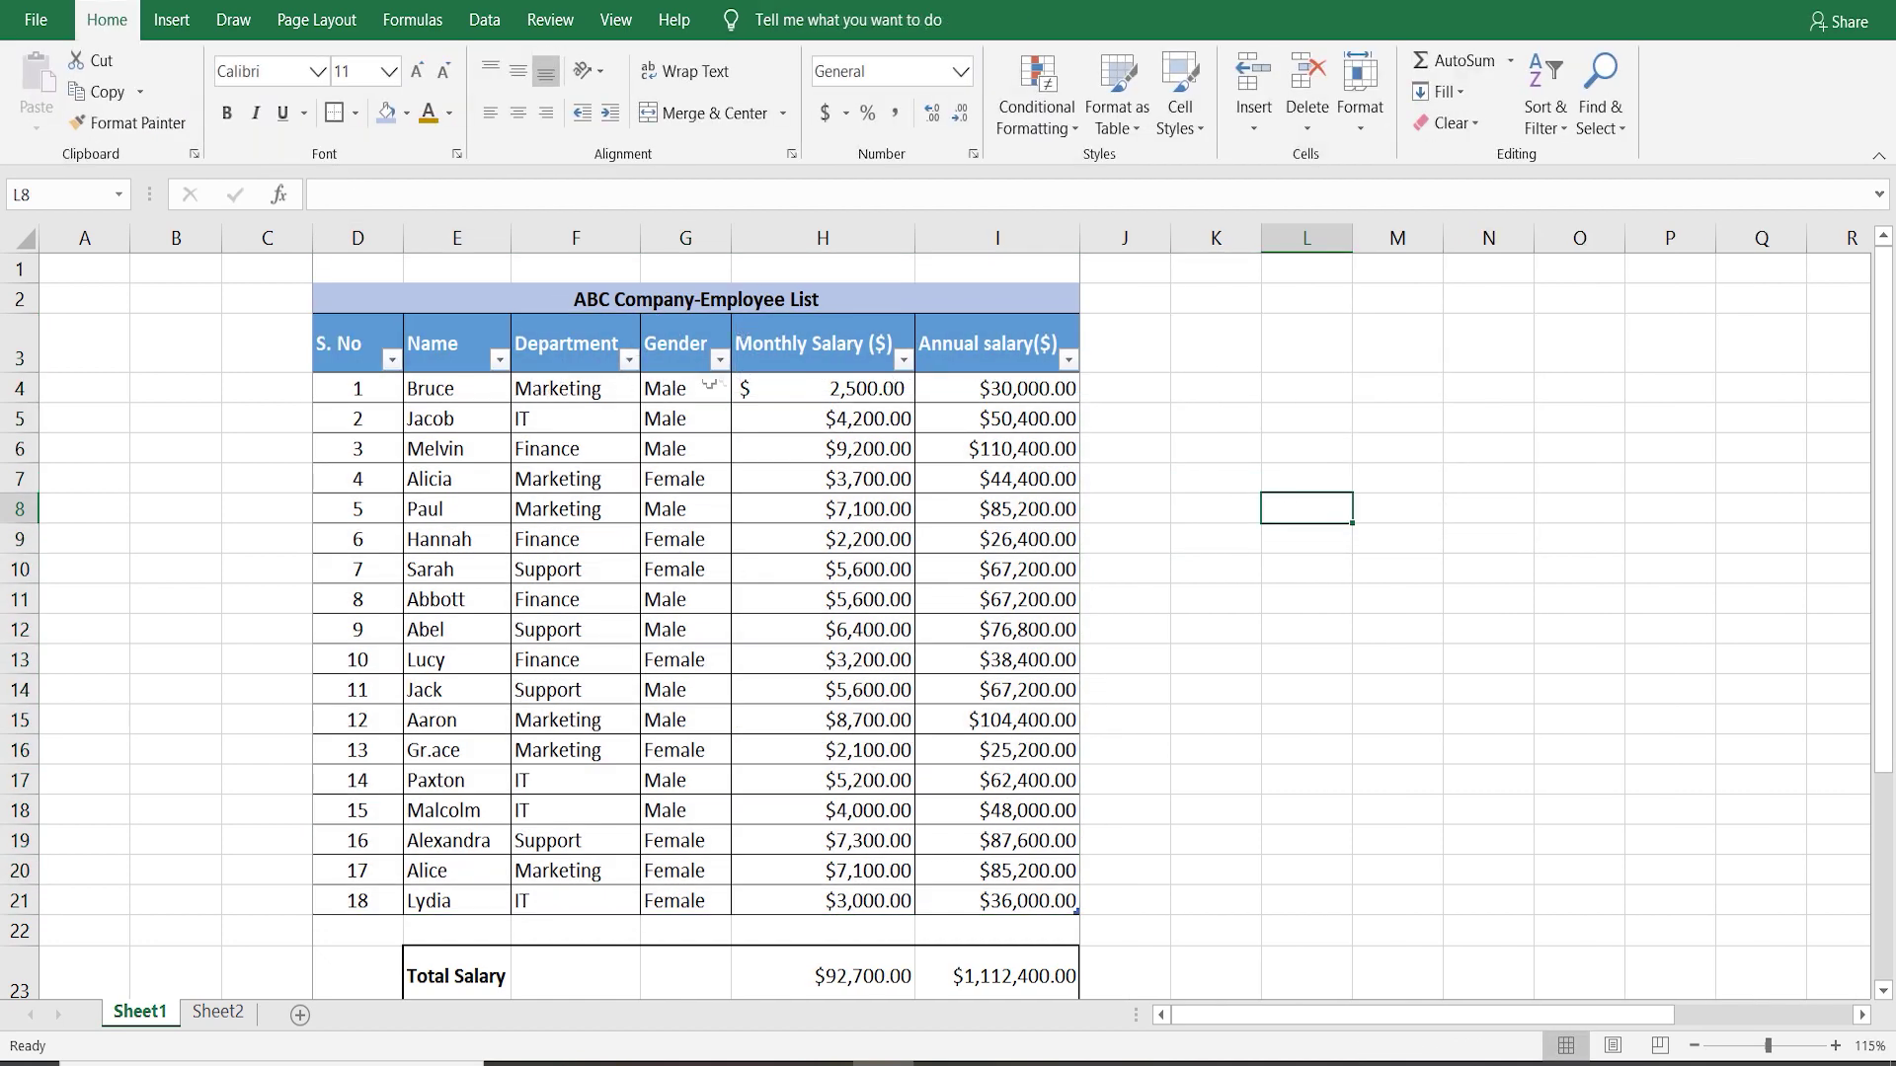